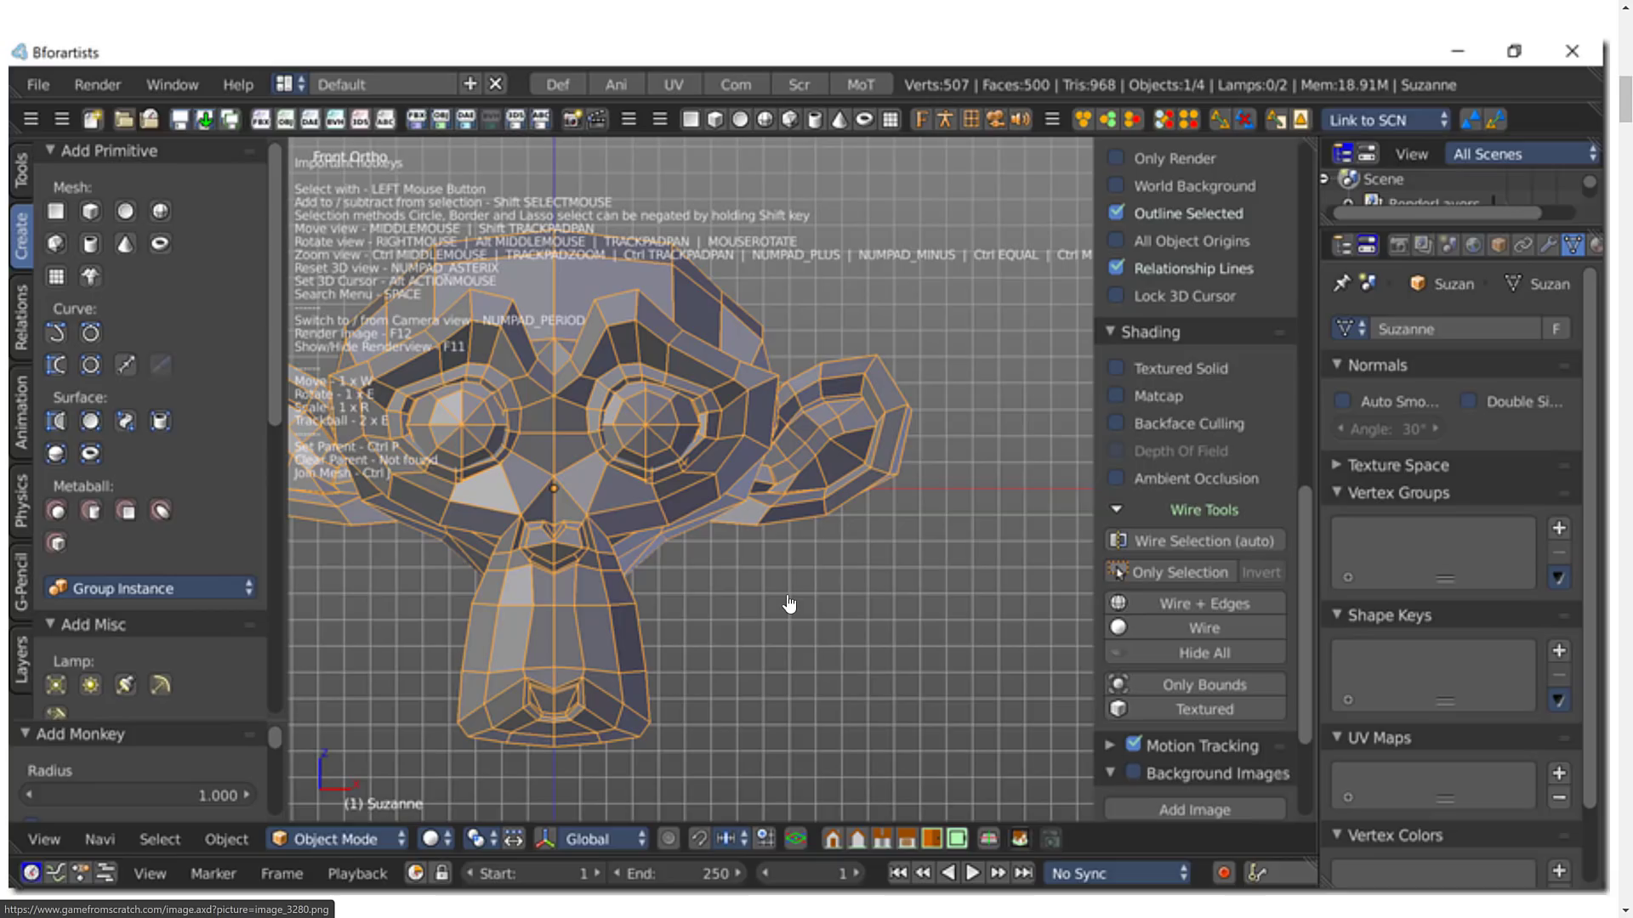
# - Read through the article about Bforartists, from the interface screenshots down to the download and source links
pyautogui.scroll(-10, 821, 572)
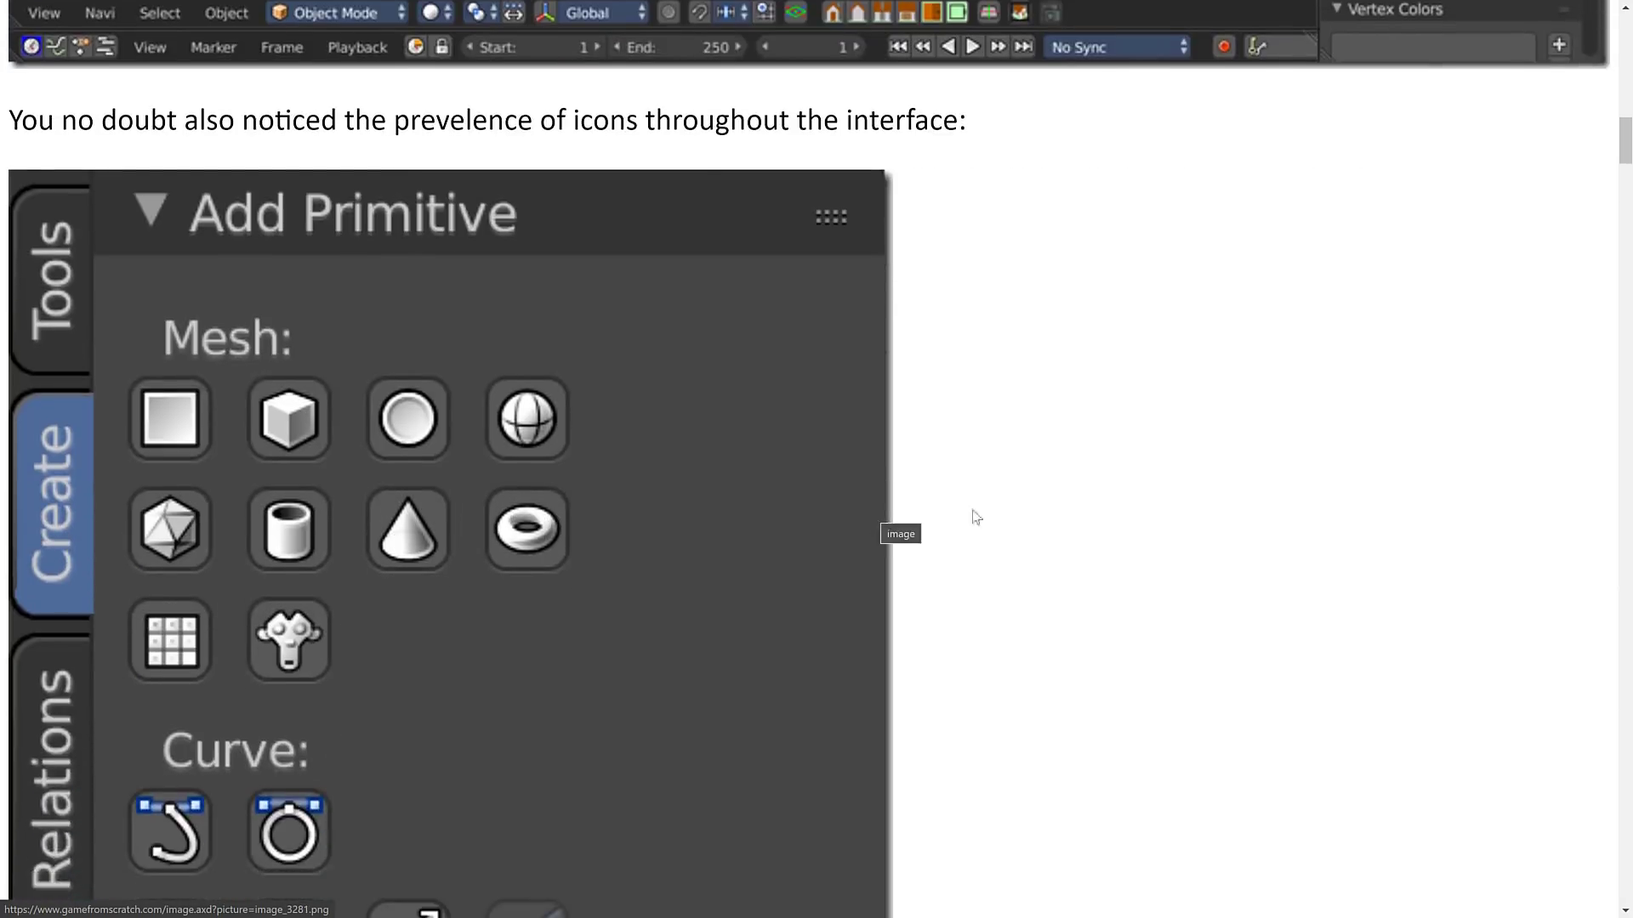
pyautogui.scroll(-6, 1004, 506)
pyautogui.scroll(-12, 1008, 506)
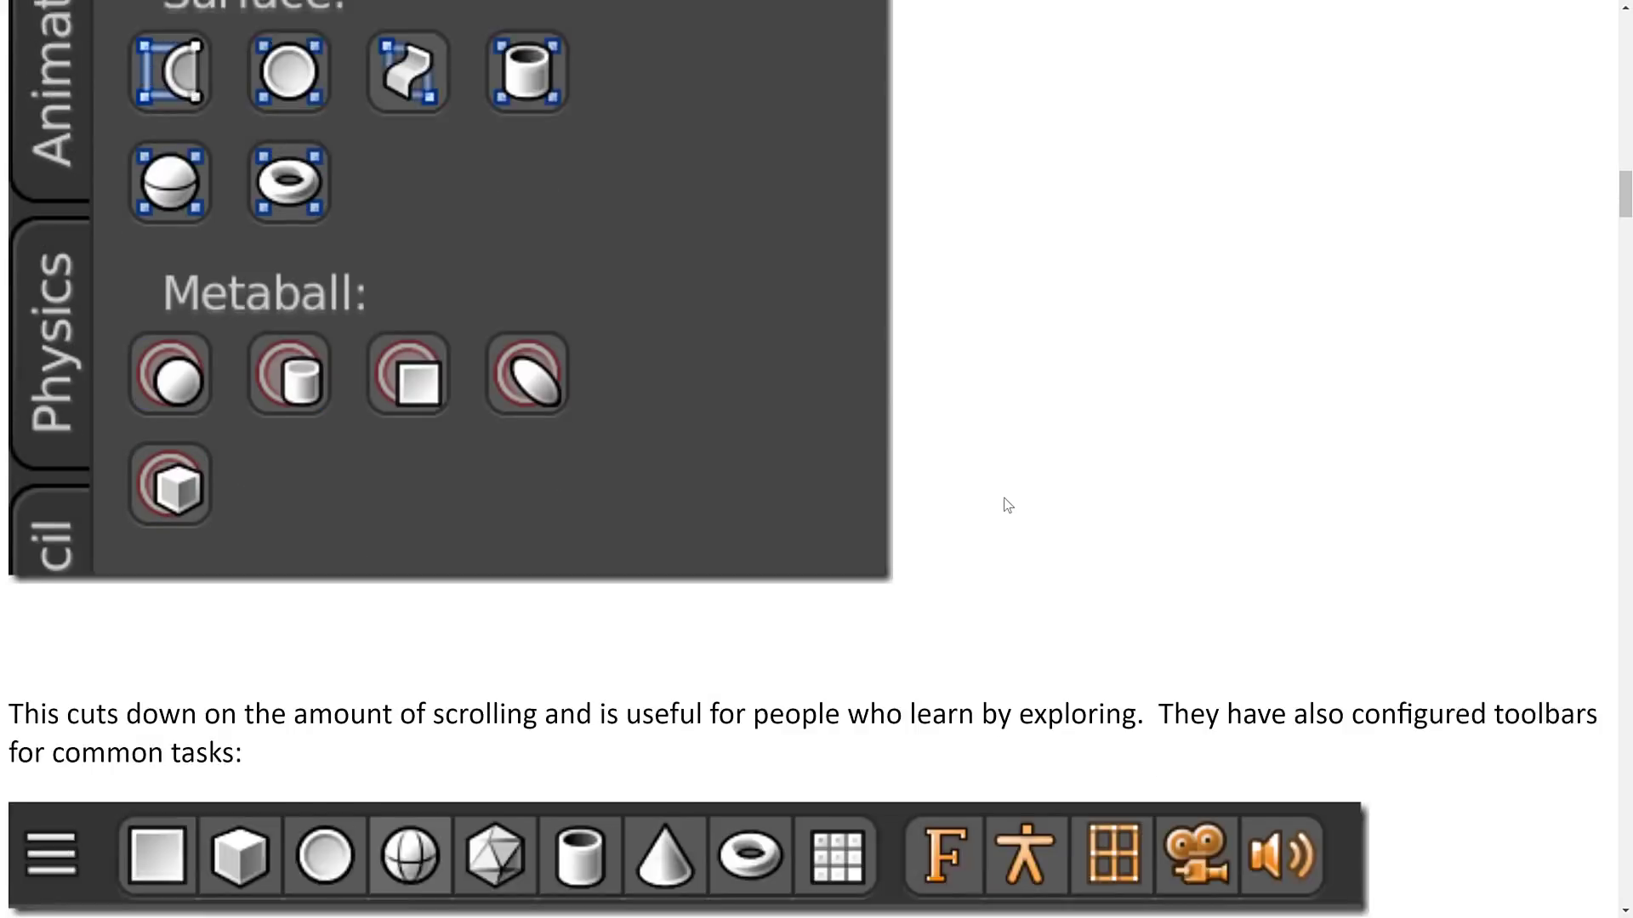
pyautogui.scroll(-20, 1007, 505)
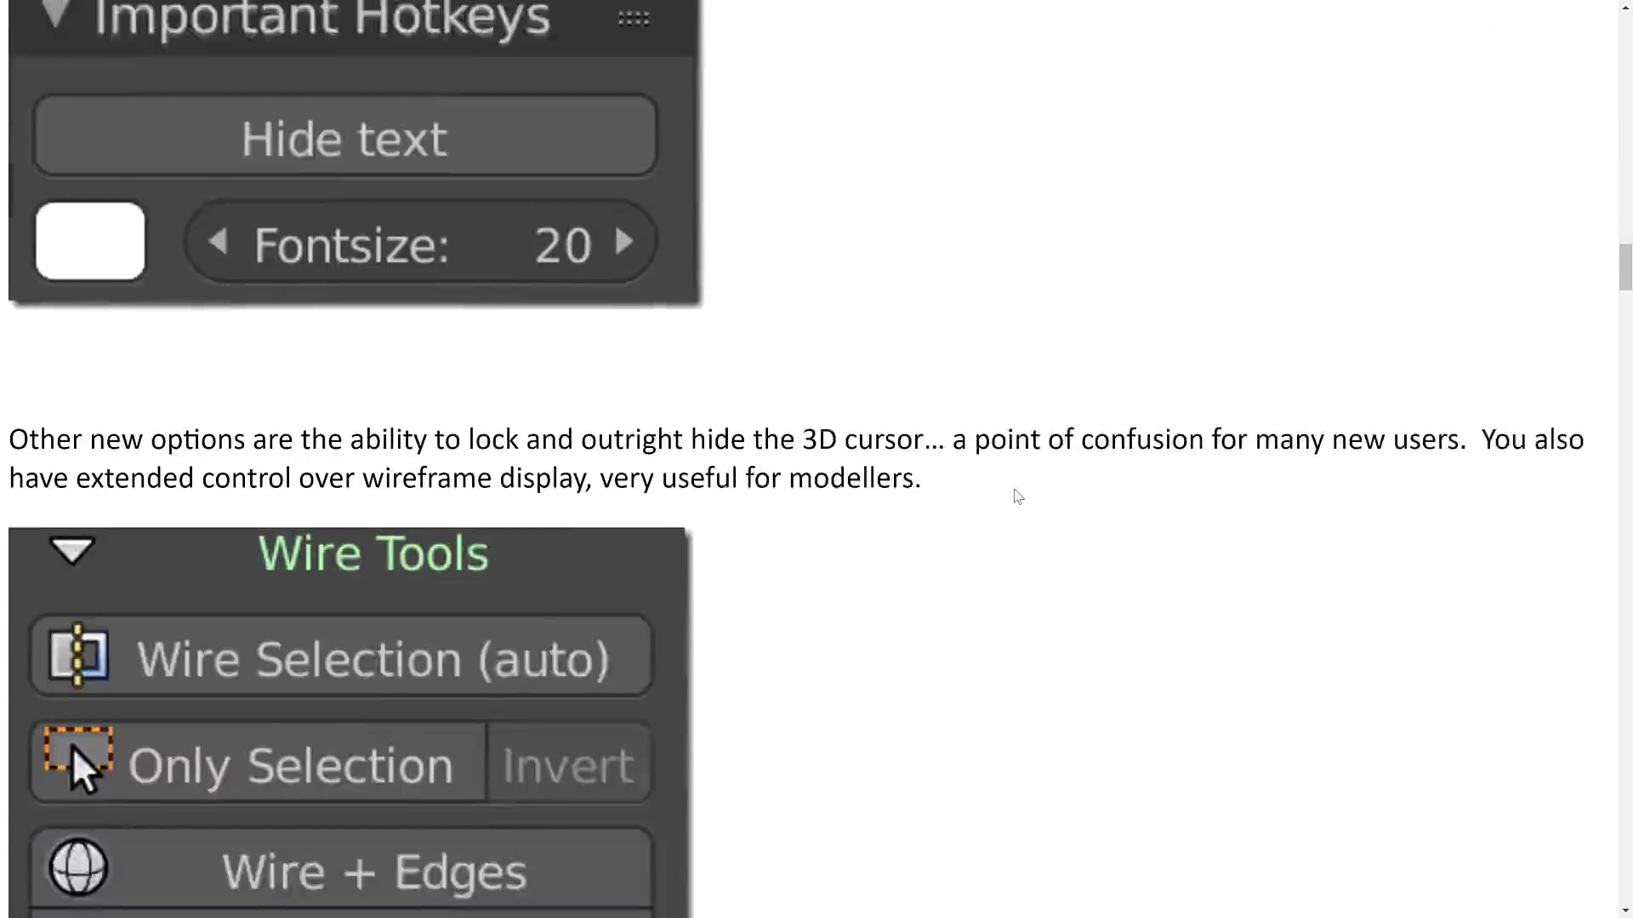
pyautogui.scroll(-15, 1004, 537)
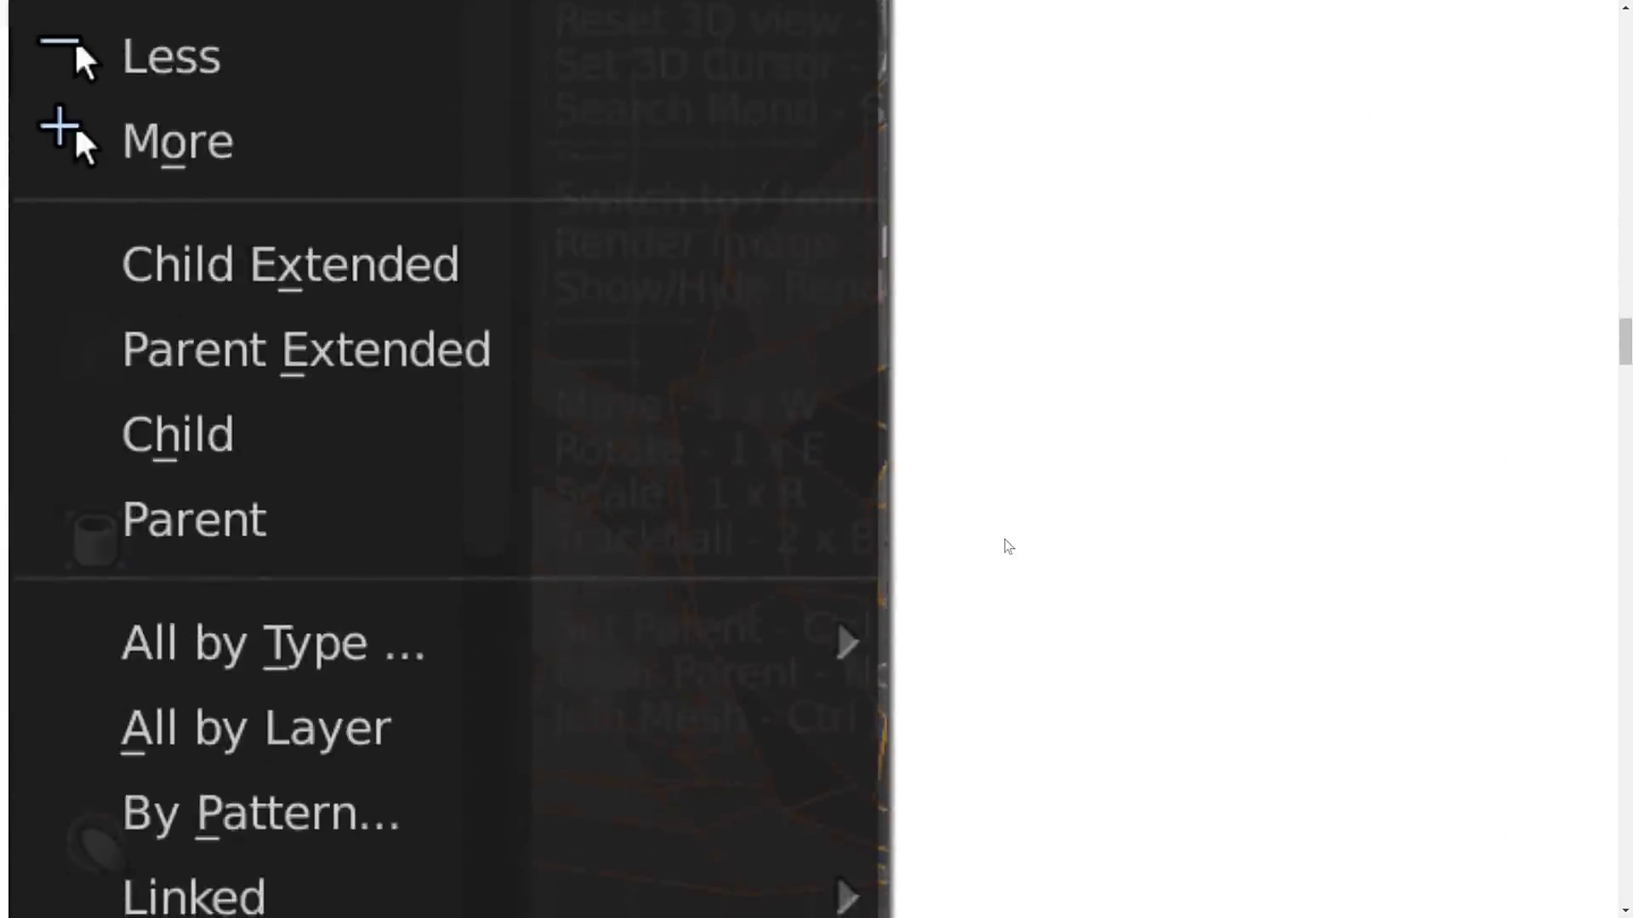
pyautogui.scroll(-11, 1008, 546)
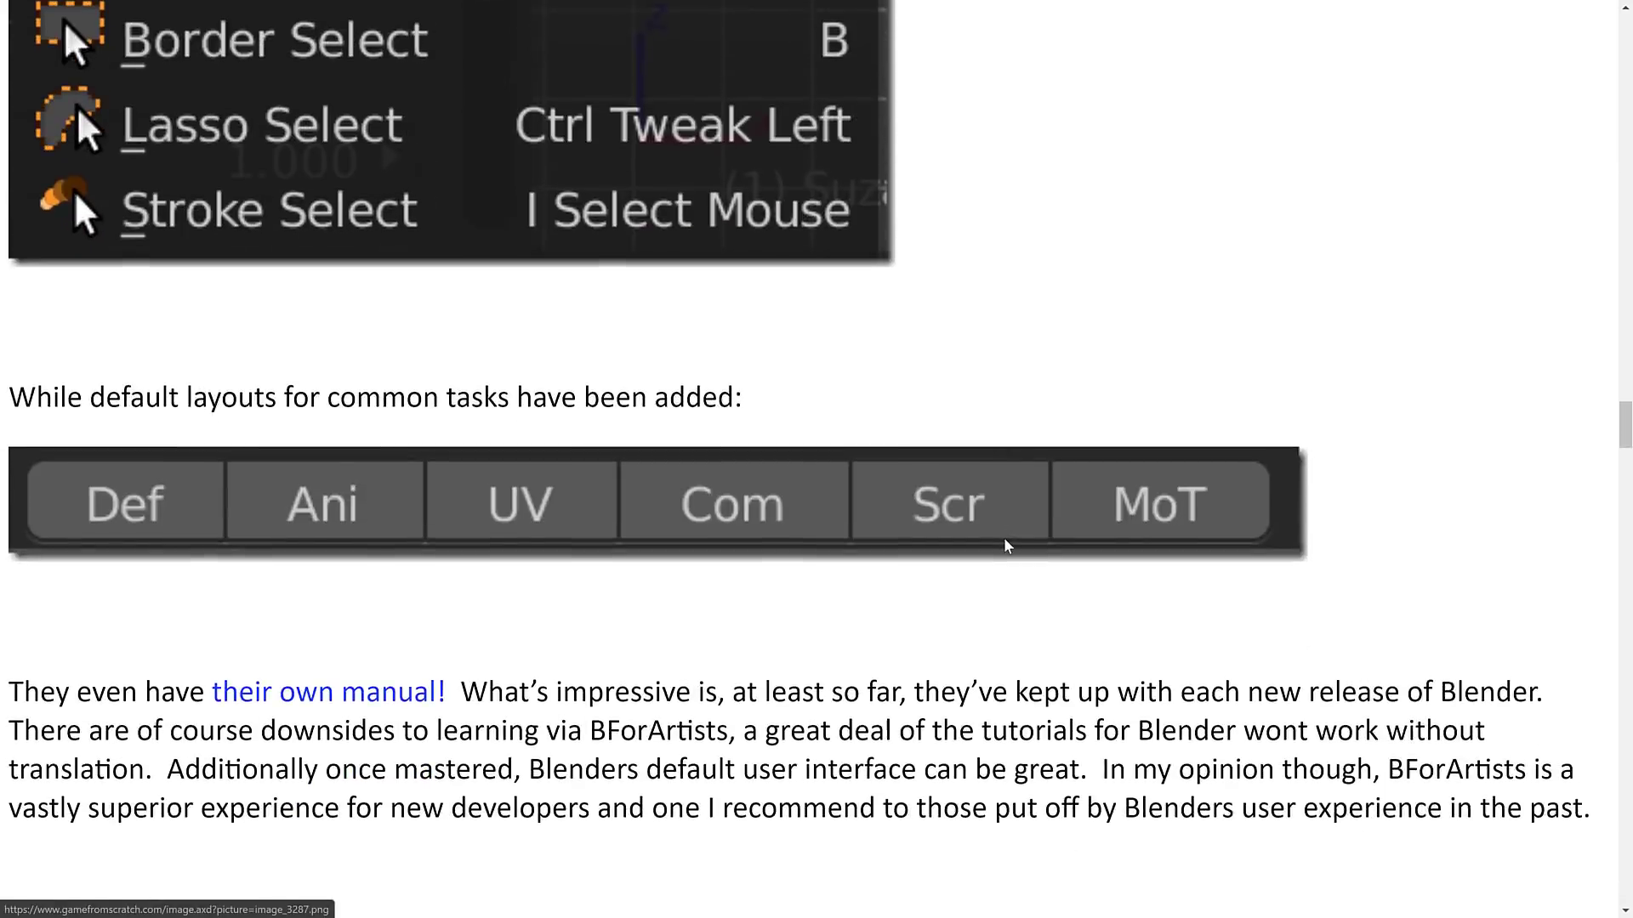
pyautogui.scroll(-6, 995, 545)
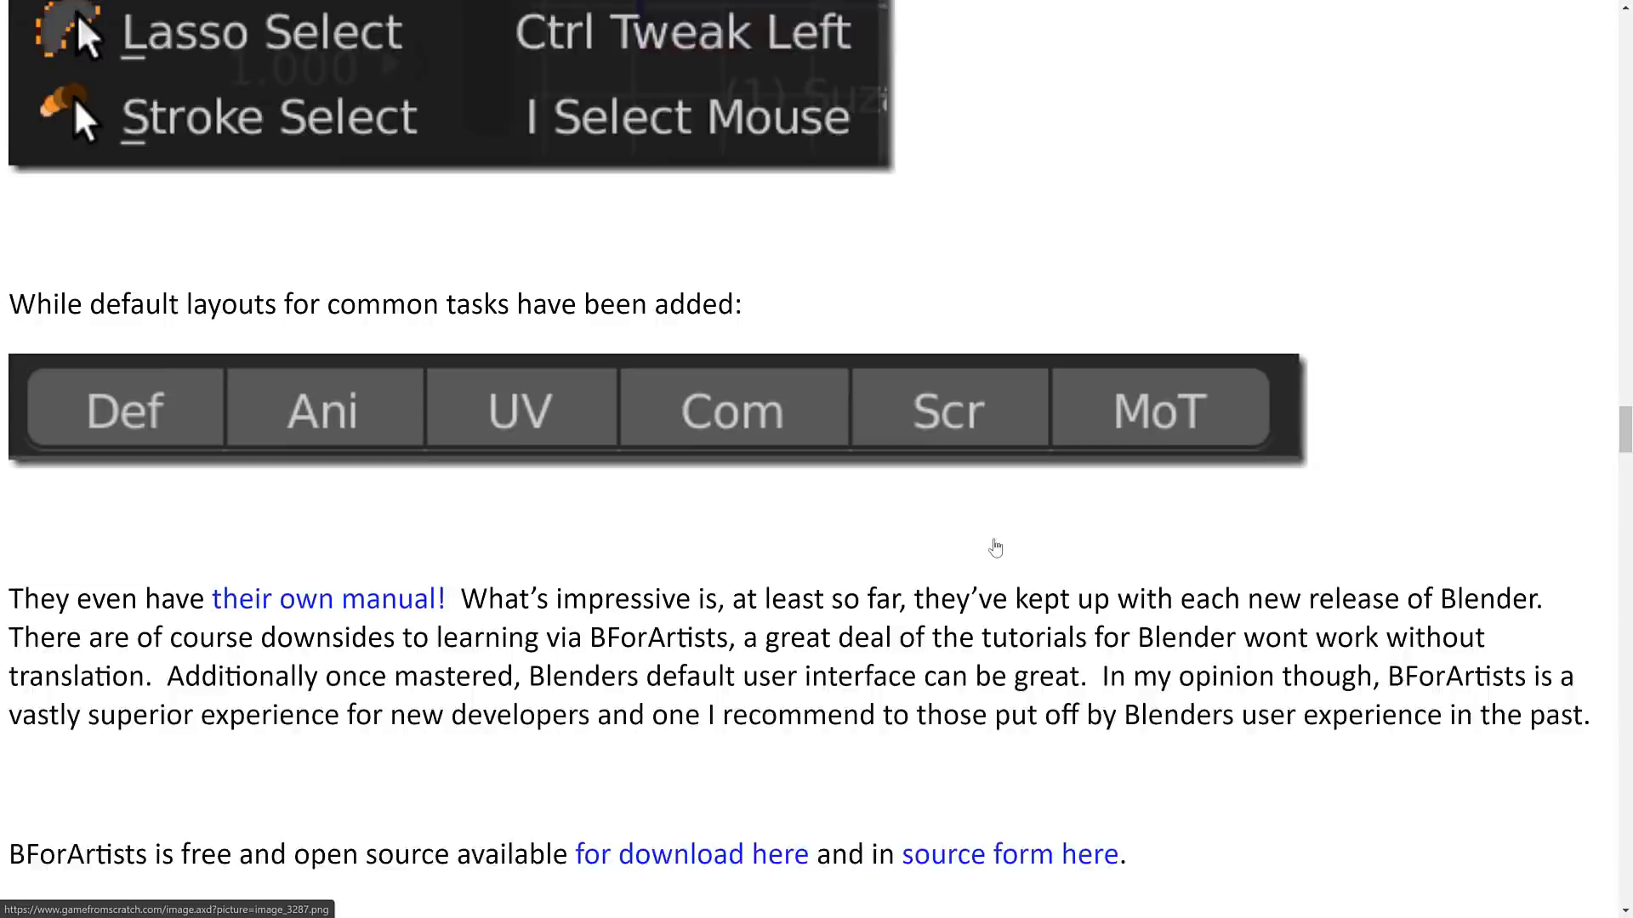
pyautogui.scroll(-7, 996, 547)
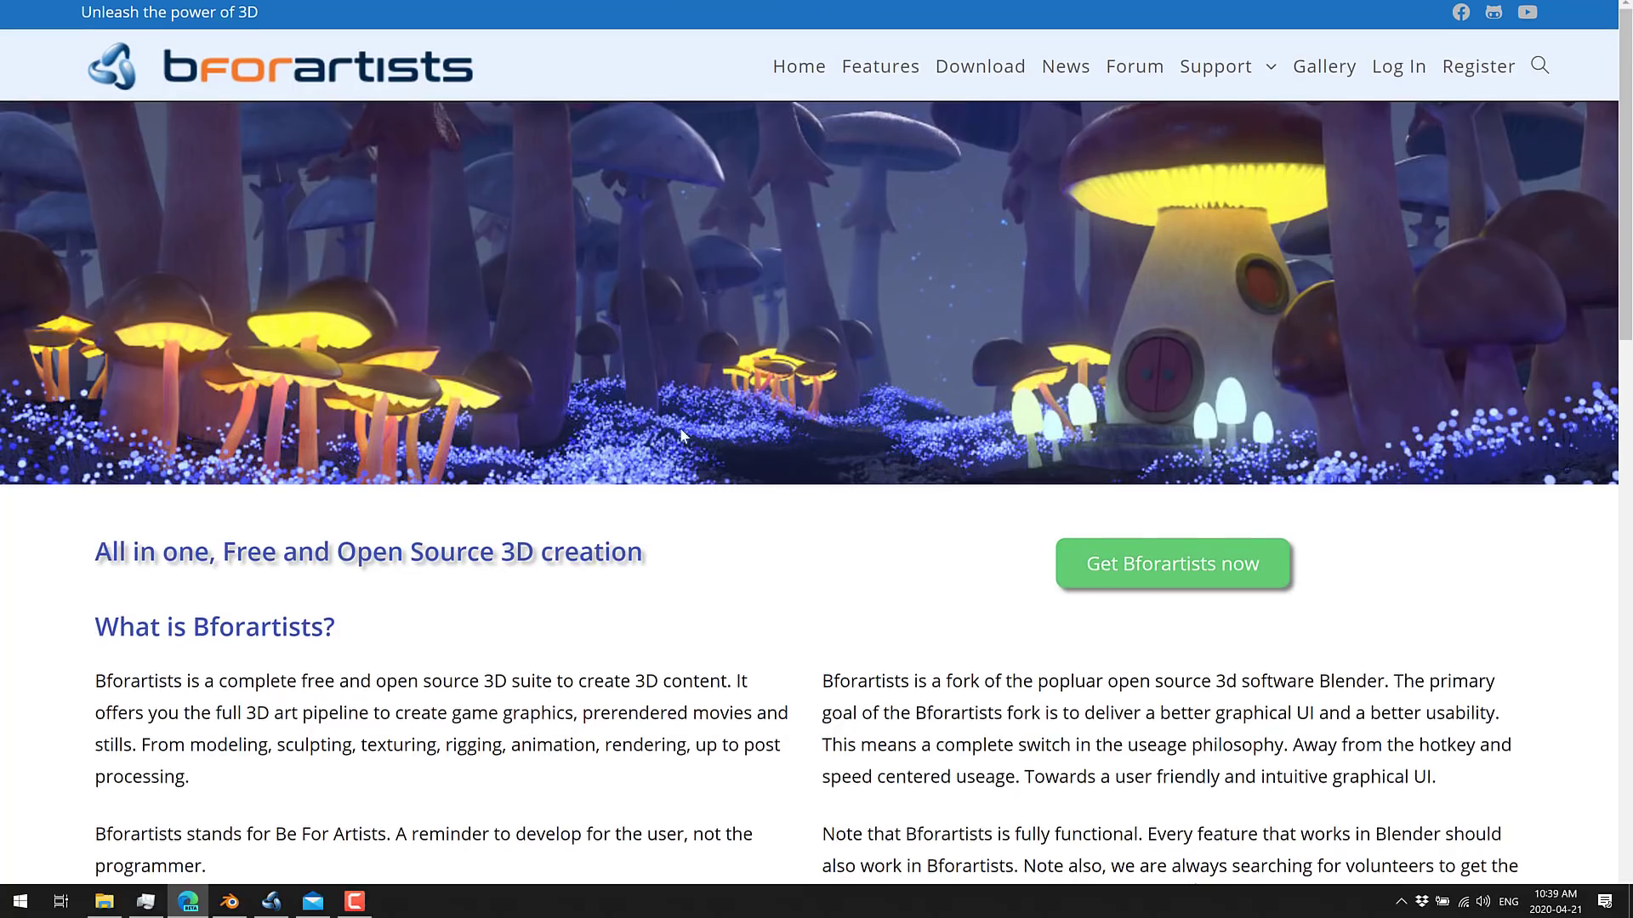
# - View the Bforartists home page and read the Bforartists 2 final version release post
pyautogui.press('F11')
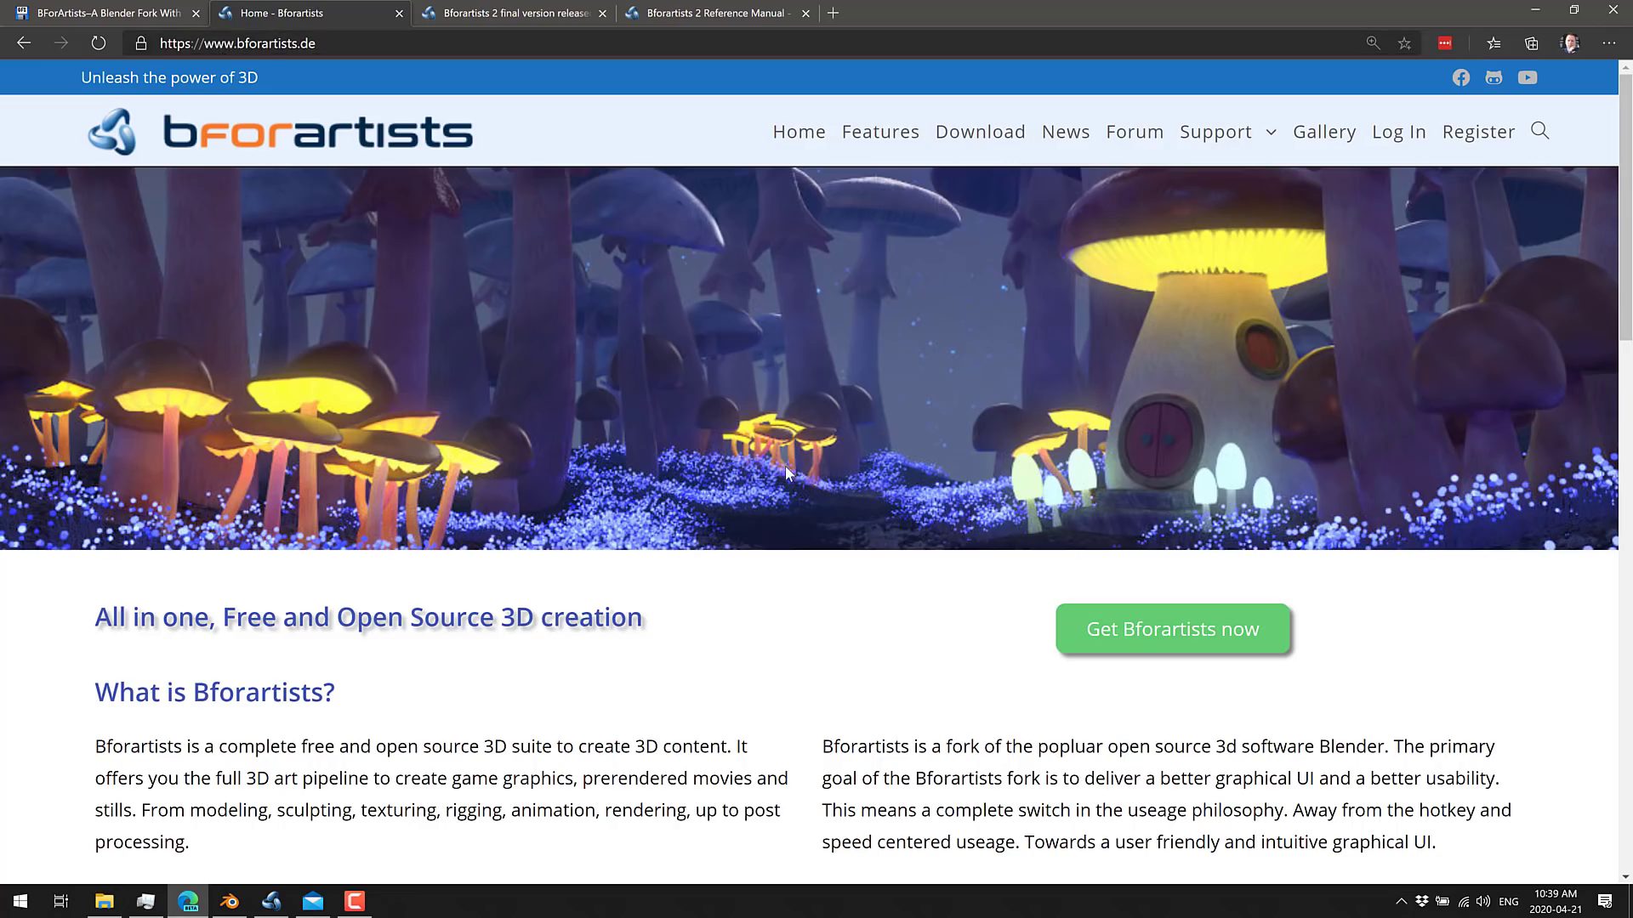
pyautogui.press('F11')
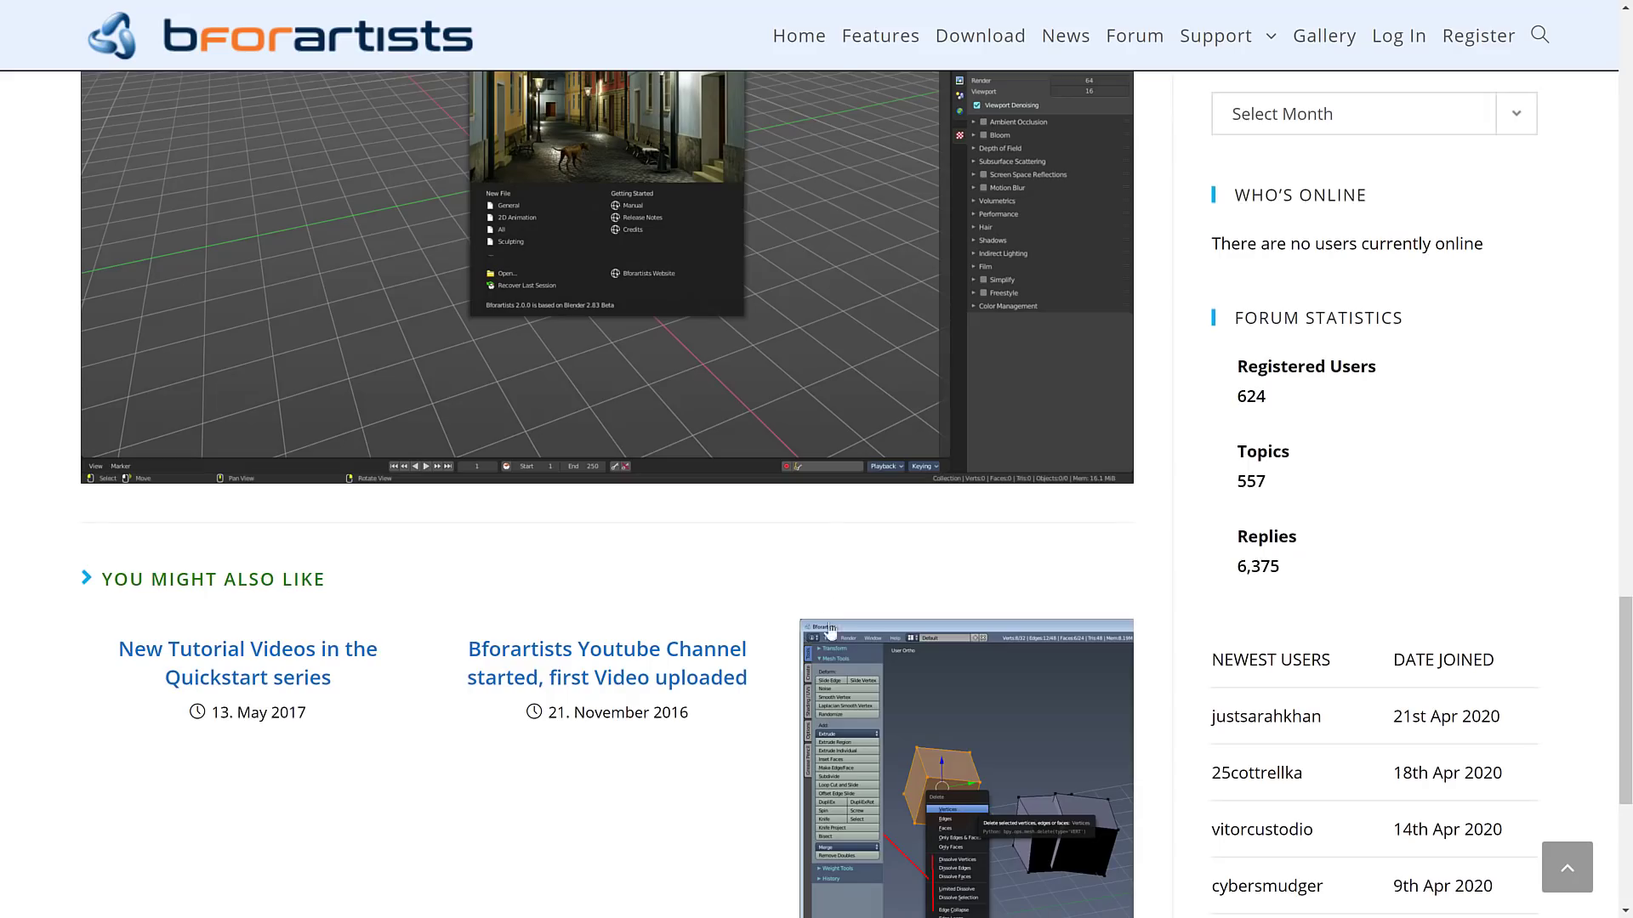
pyautogui.scroll(1, 846, 638)
pyautogui.scroll(15, 847, 638)
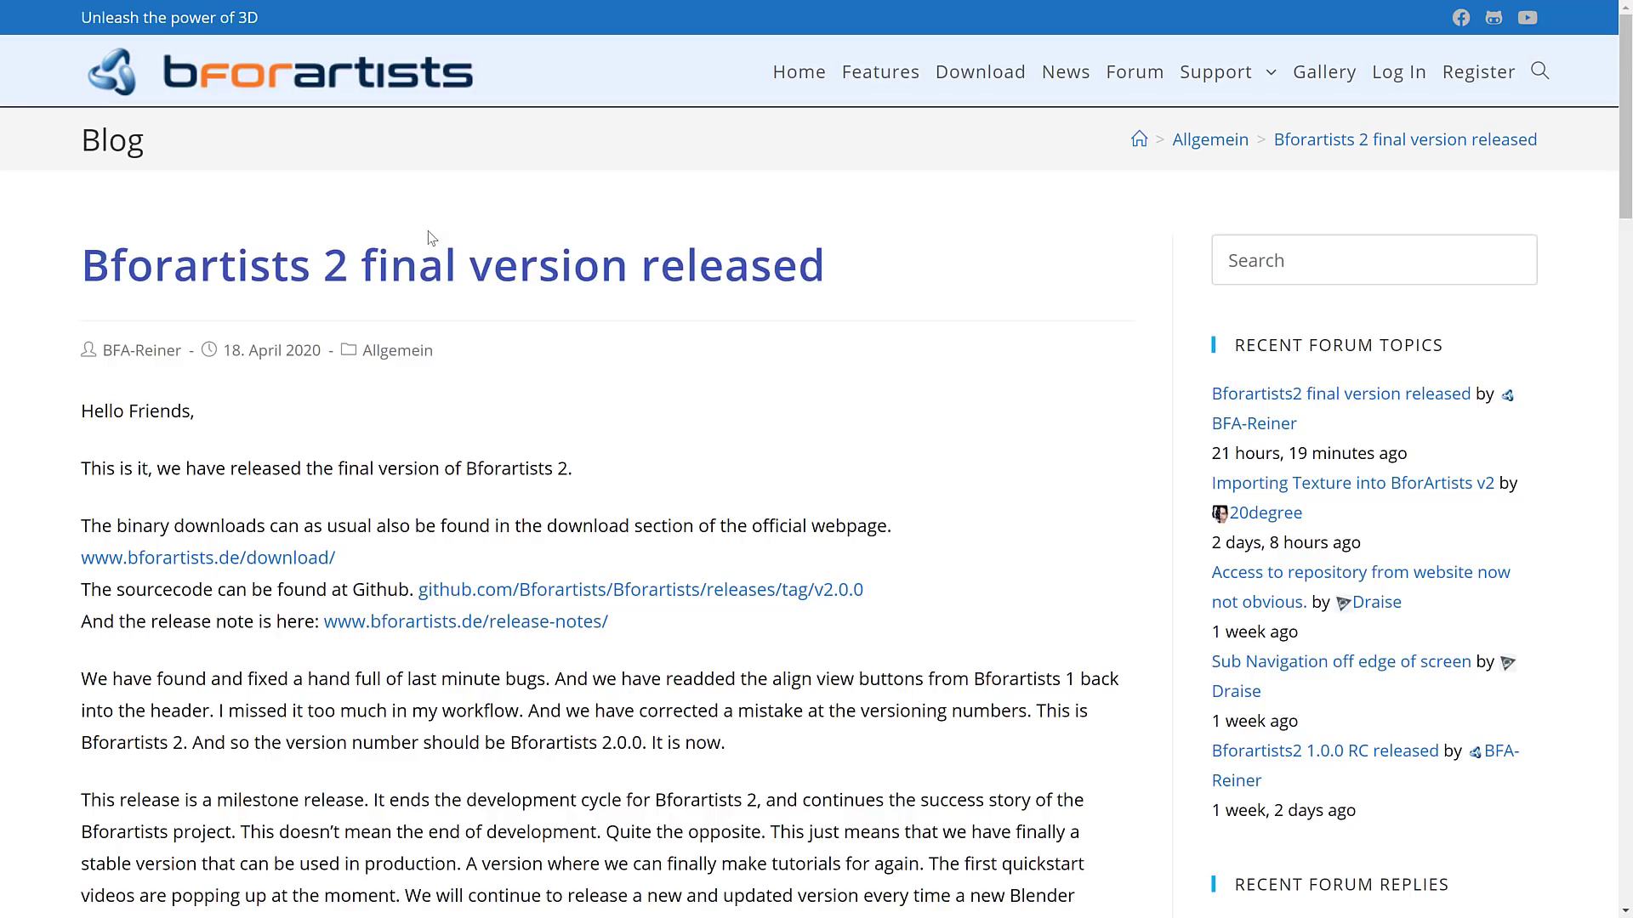
pyautogui.scroll(-4, 620, 339)
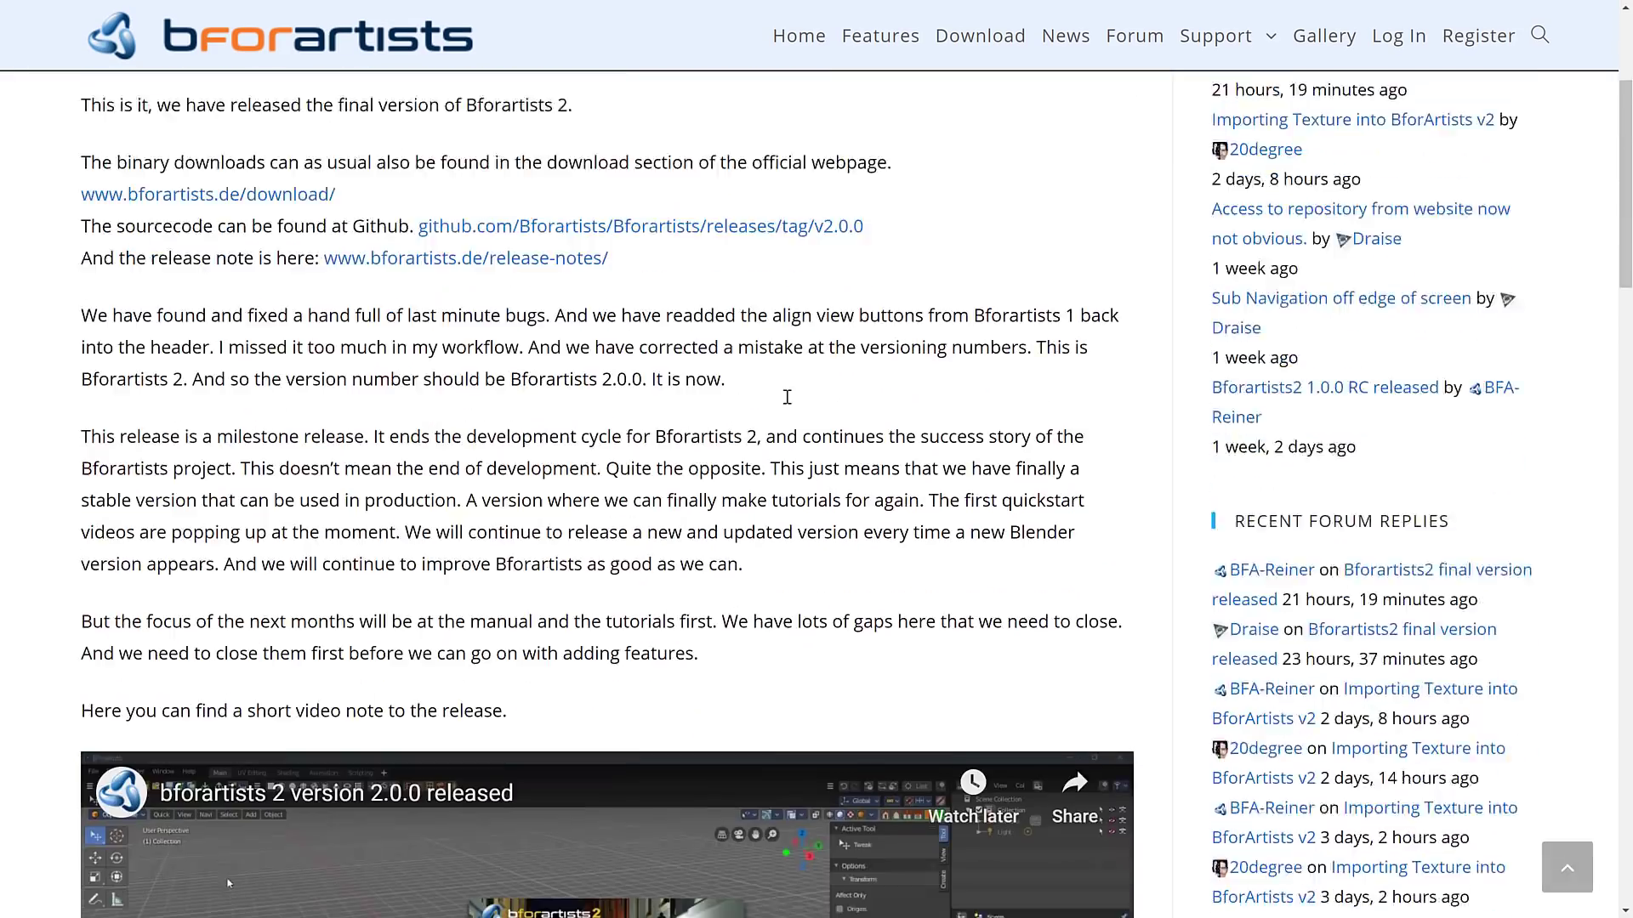
pyautogui.scroll(-3, 787, 397)
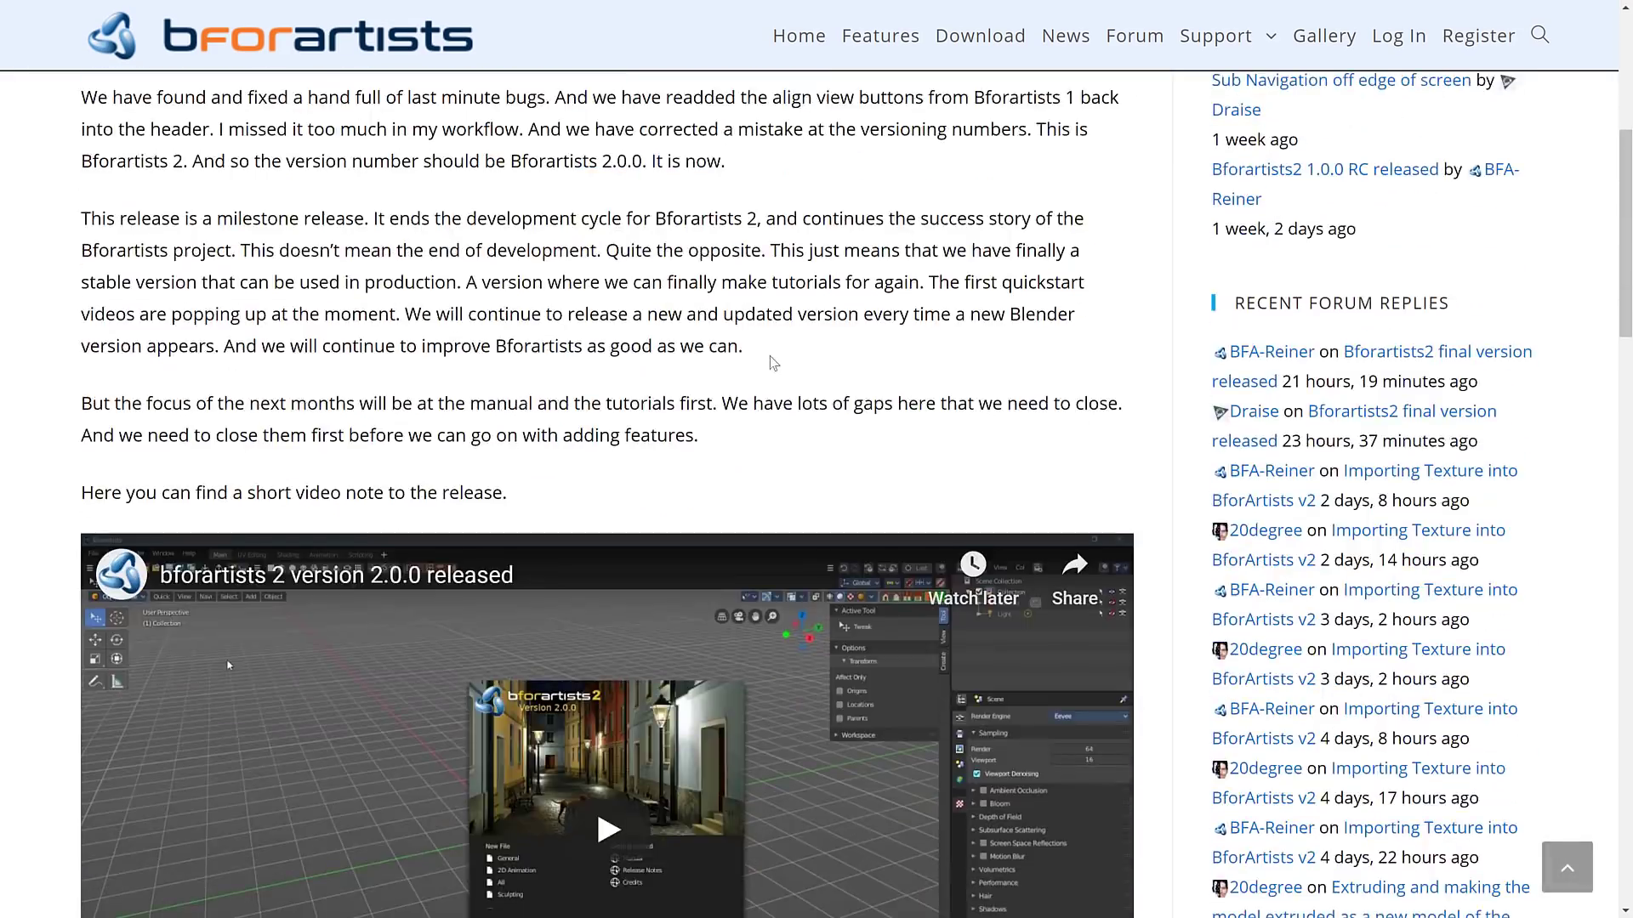
# - Go to the Bforartists 2 Reference Manual page and open the 7.1.2 Editors – 3D View – Header – Quick Menu PDF
pyautogui.hotkey('alt', 'Left')
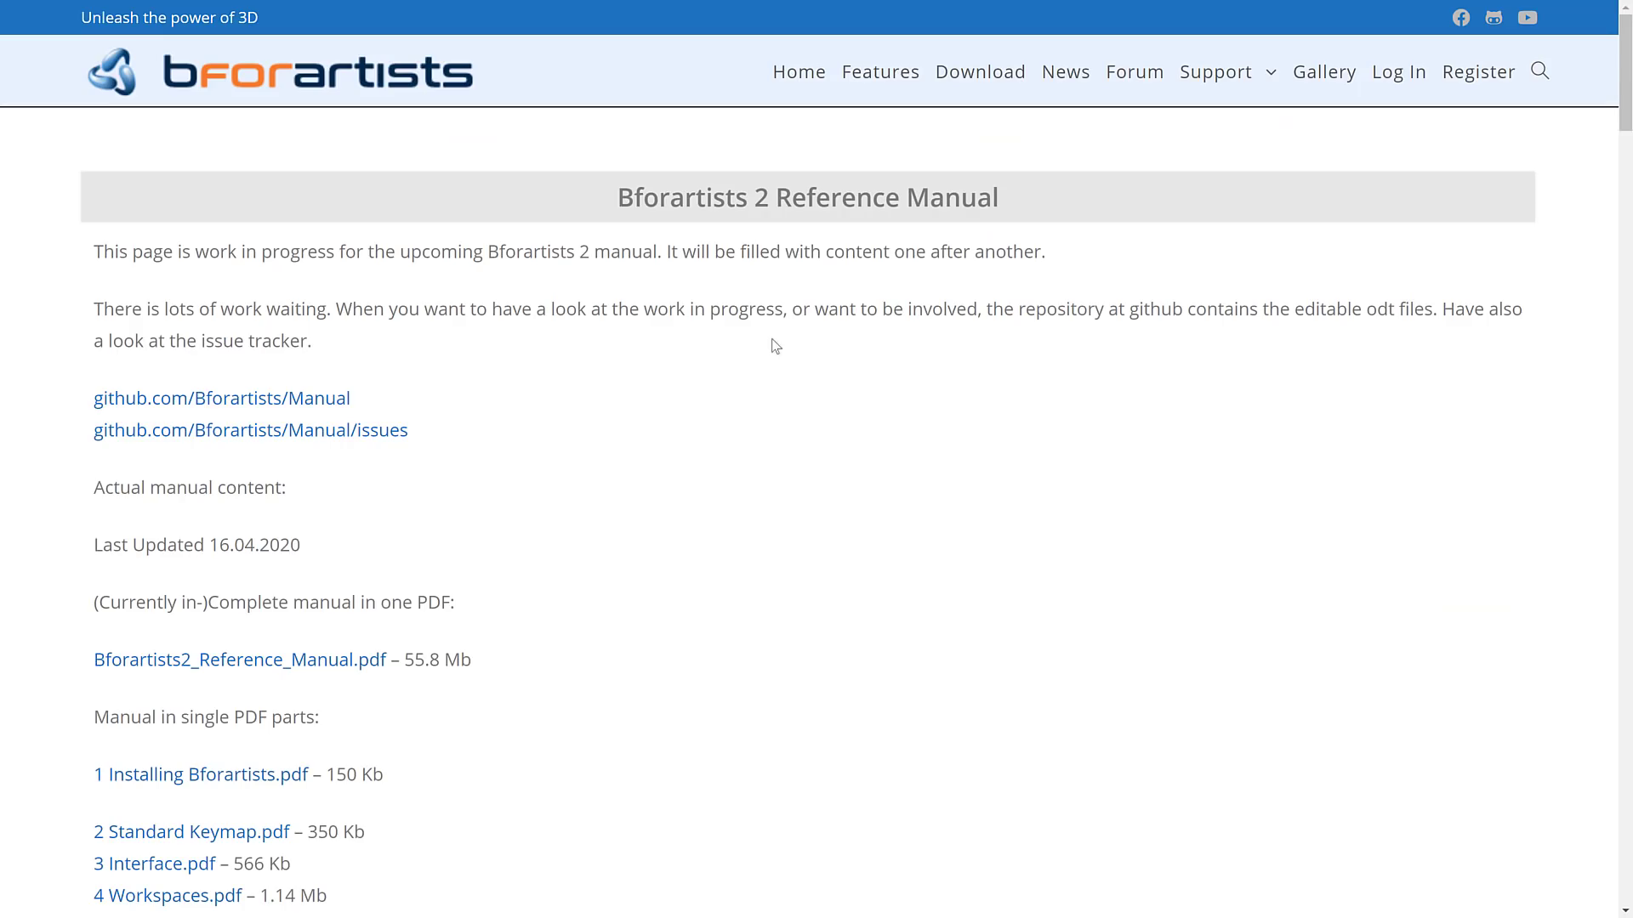
pyautogui.scroll(-3, 821, 425)
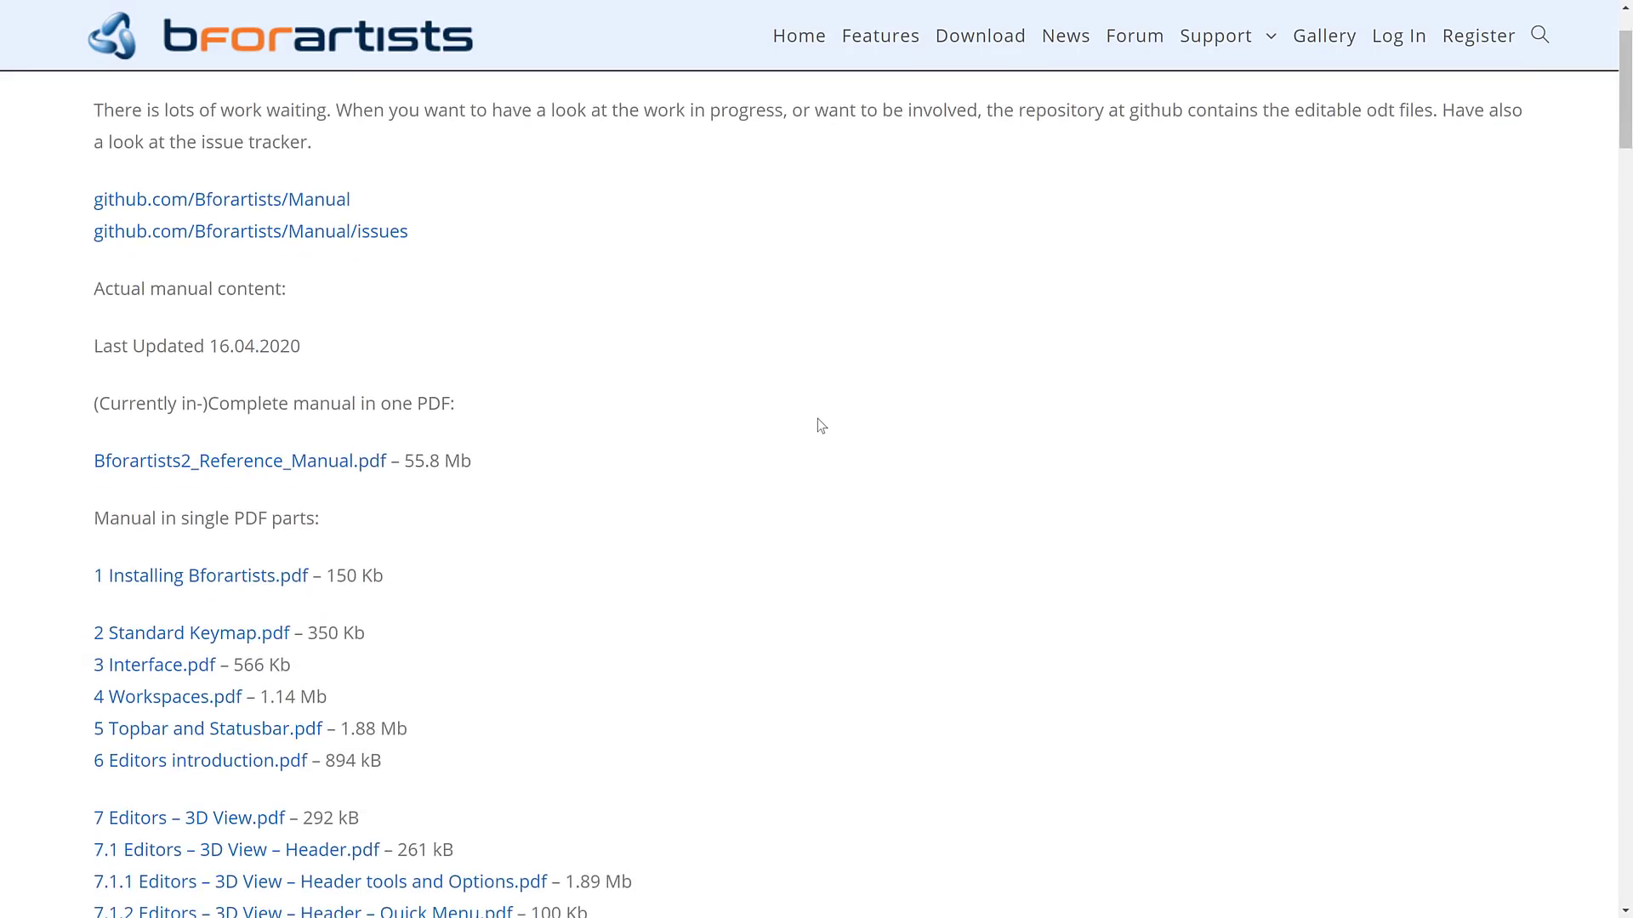
pyautogui.scroll(3, 335, 627)
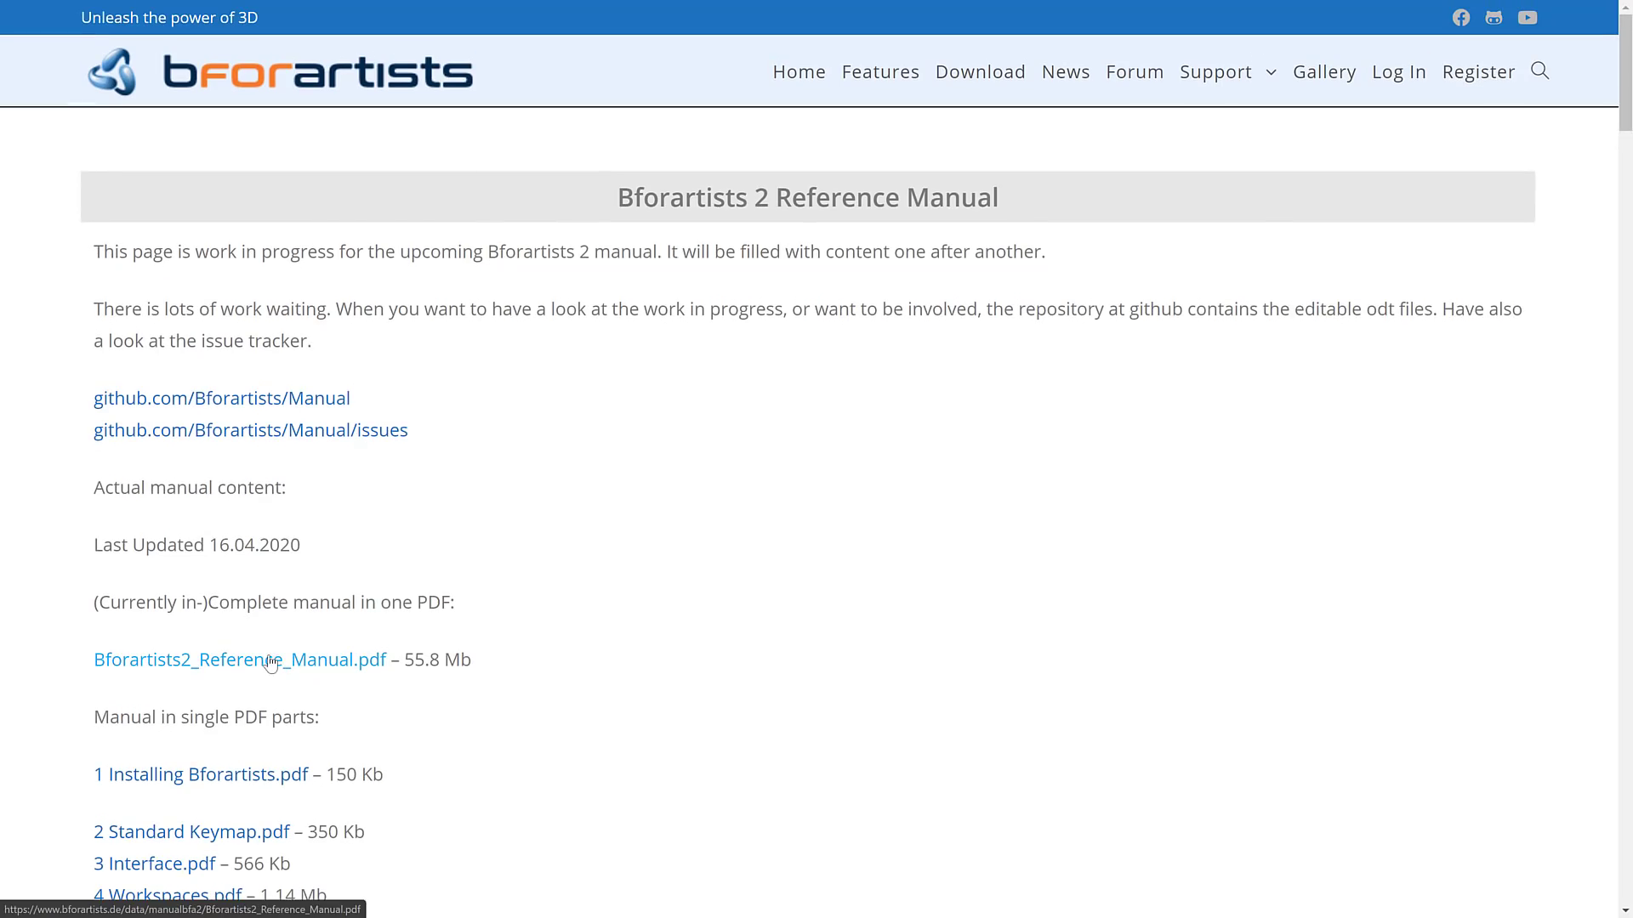
pyautogui.scroll(-7, 658, 604)
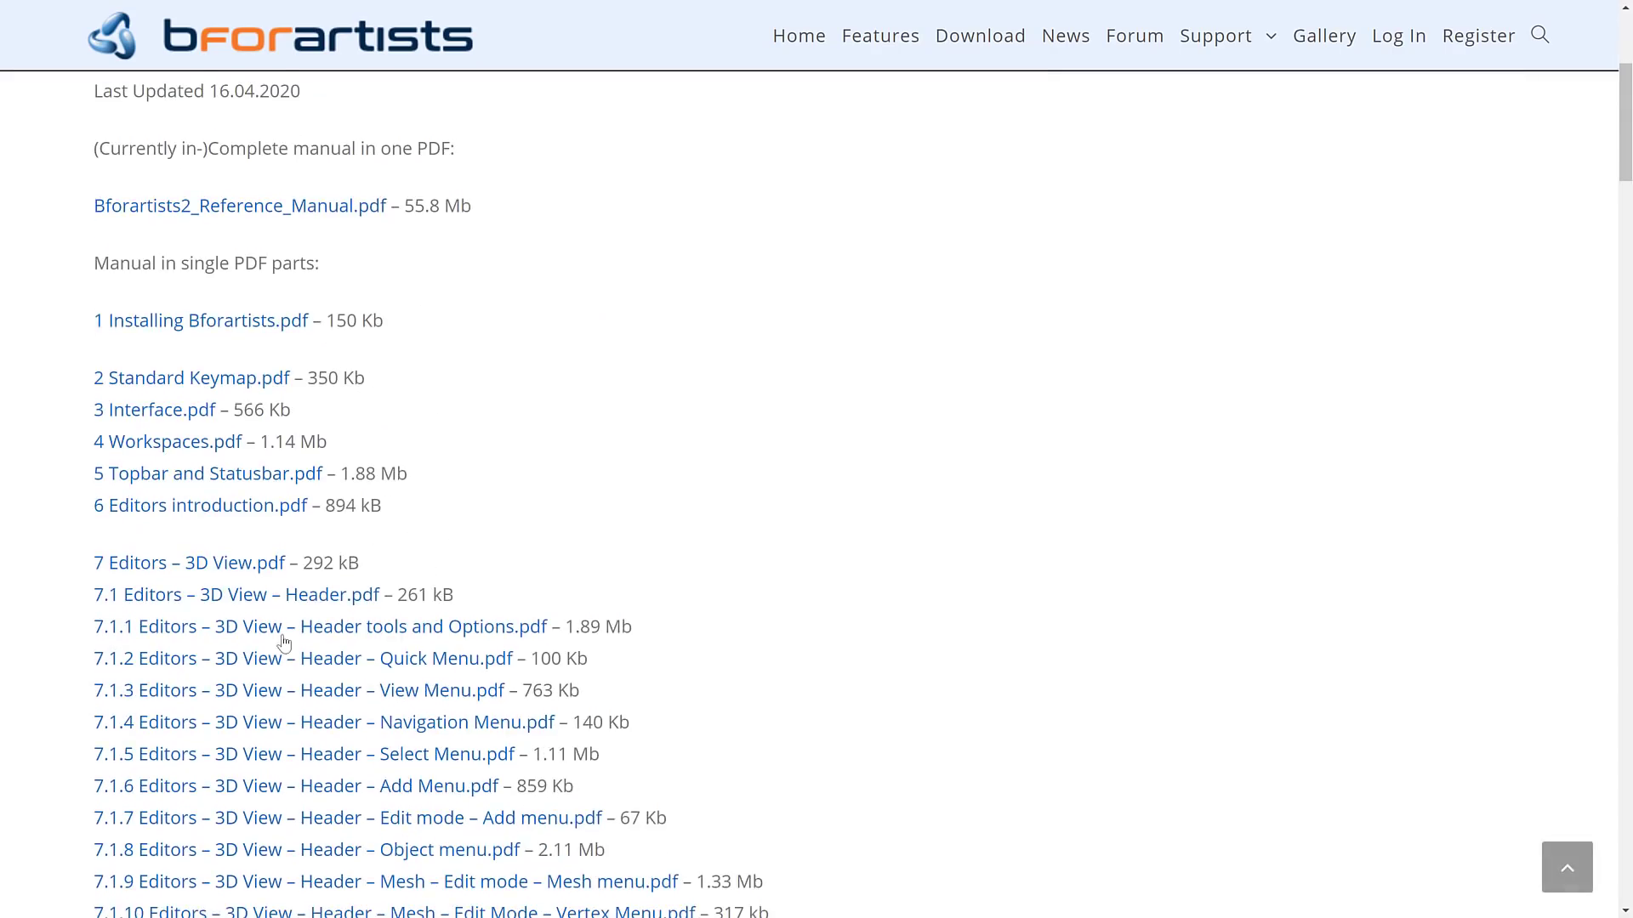
pyautogui.click(293, 659)
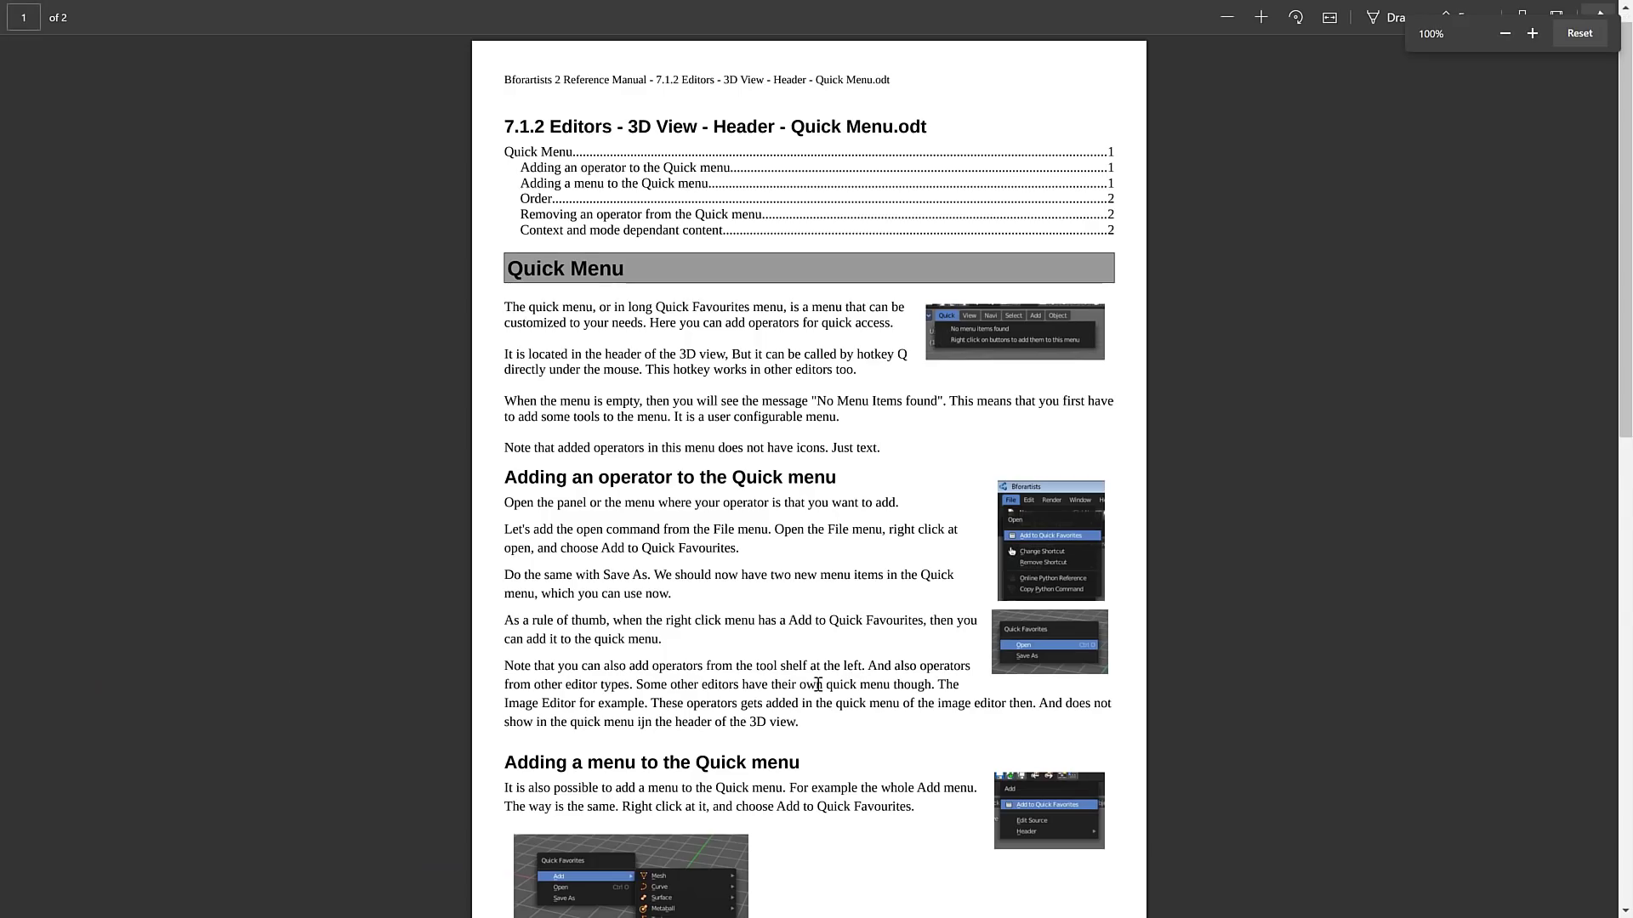
# - Read both pages of the Quick Menu PDF, including adding, ordering and removing operators
pyautogui.scroll(-5, 1151, 141)
pyautogui.scroll(-6, 1063, 219)
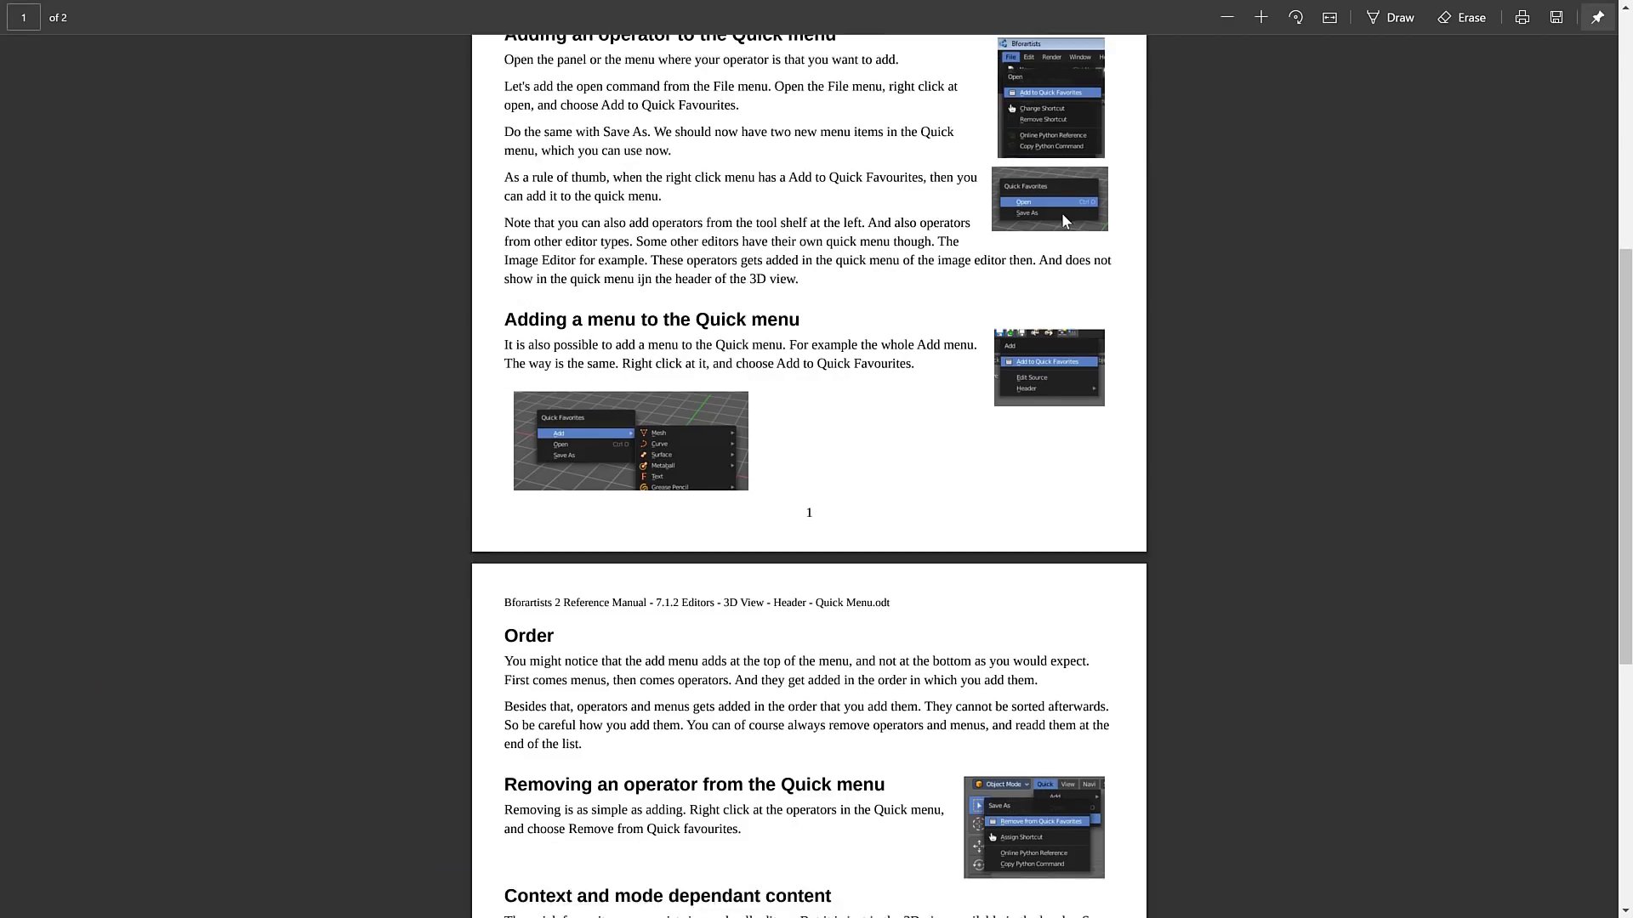
pyautogui.scroll(-2, 1063, 224)
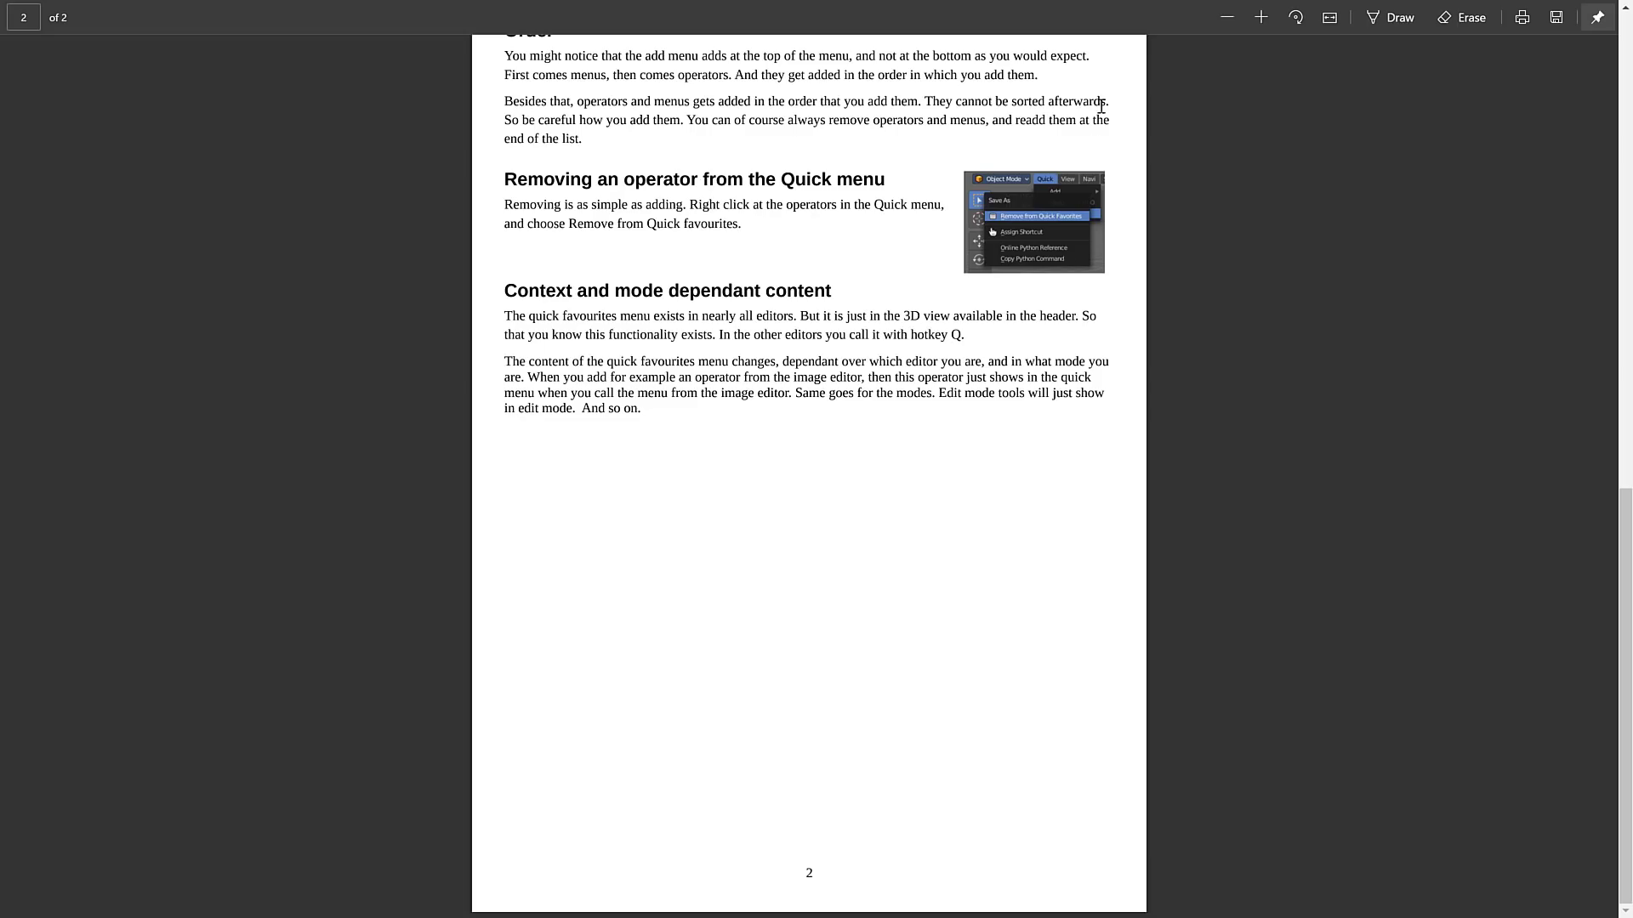
pyautogui.scroll(10, 1007, 405)
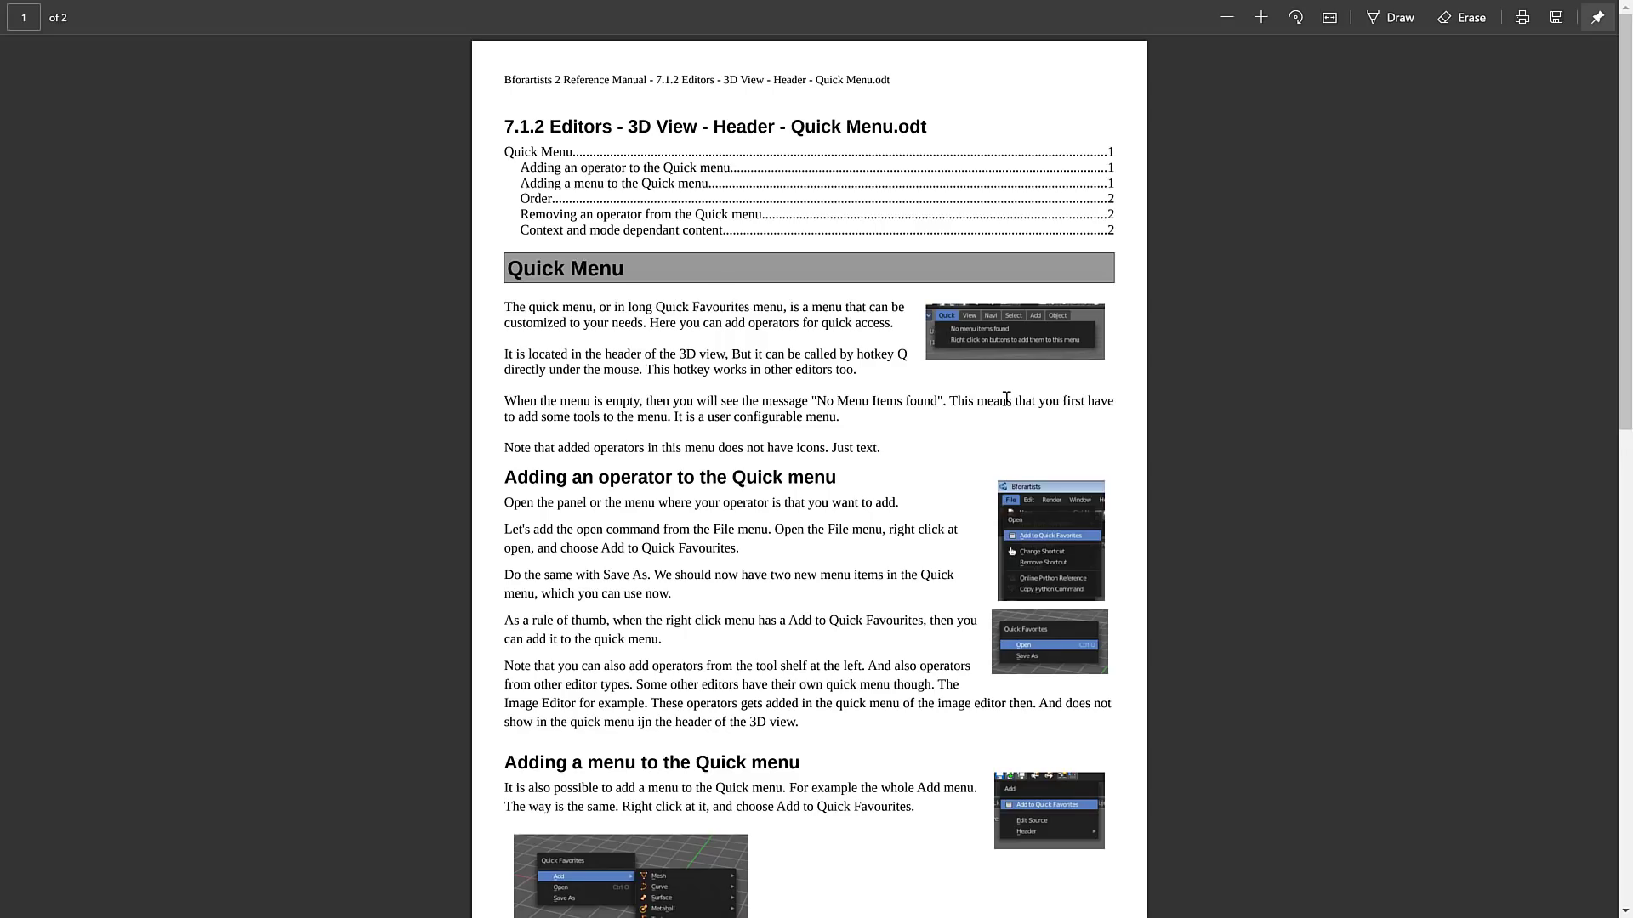
# - Switch between Bforartists and Blender, then close Blender's splash screen and look over its Select and Add menus
pyautogui.hotkey('alt', 'Tab')
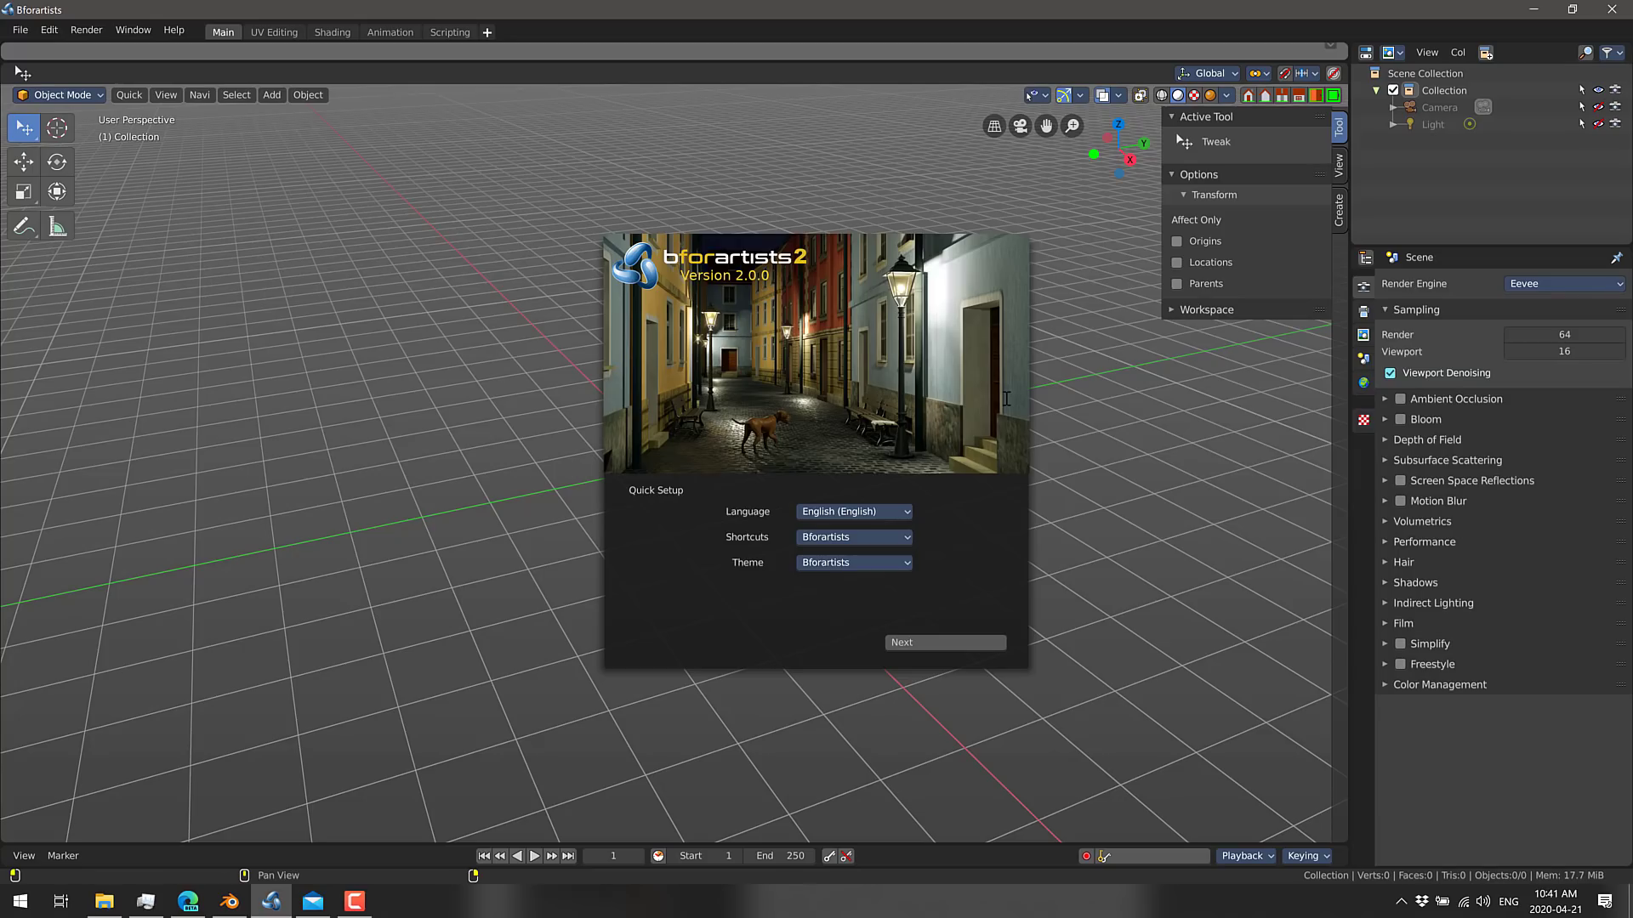
pyautogui.hotkey('alt', 'Tab')
pyautogui.hotkey('alt', 'Tab')
pyautogui.hotkey('alt', 'Tab')
pyautogui.hotkey('alt', 'Tab')
pyautogui.hotkey('alt', 'Tab')
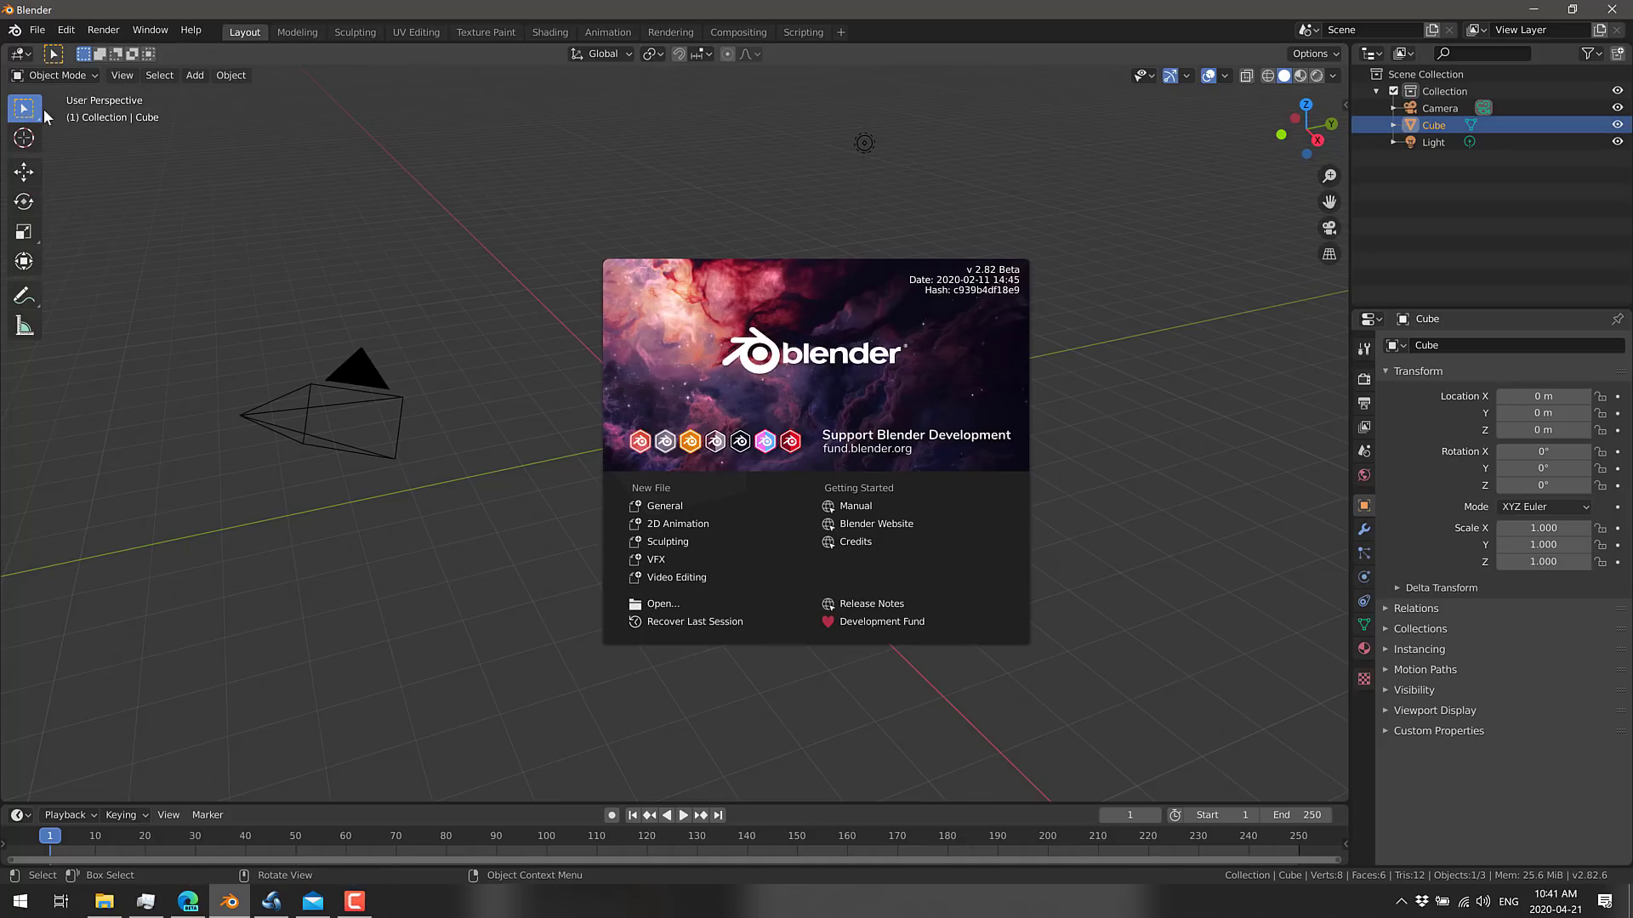
pyautogui.click(161, 81)
pyautogui.click(162, 80)
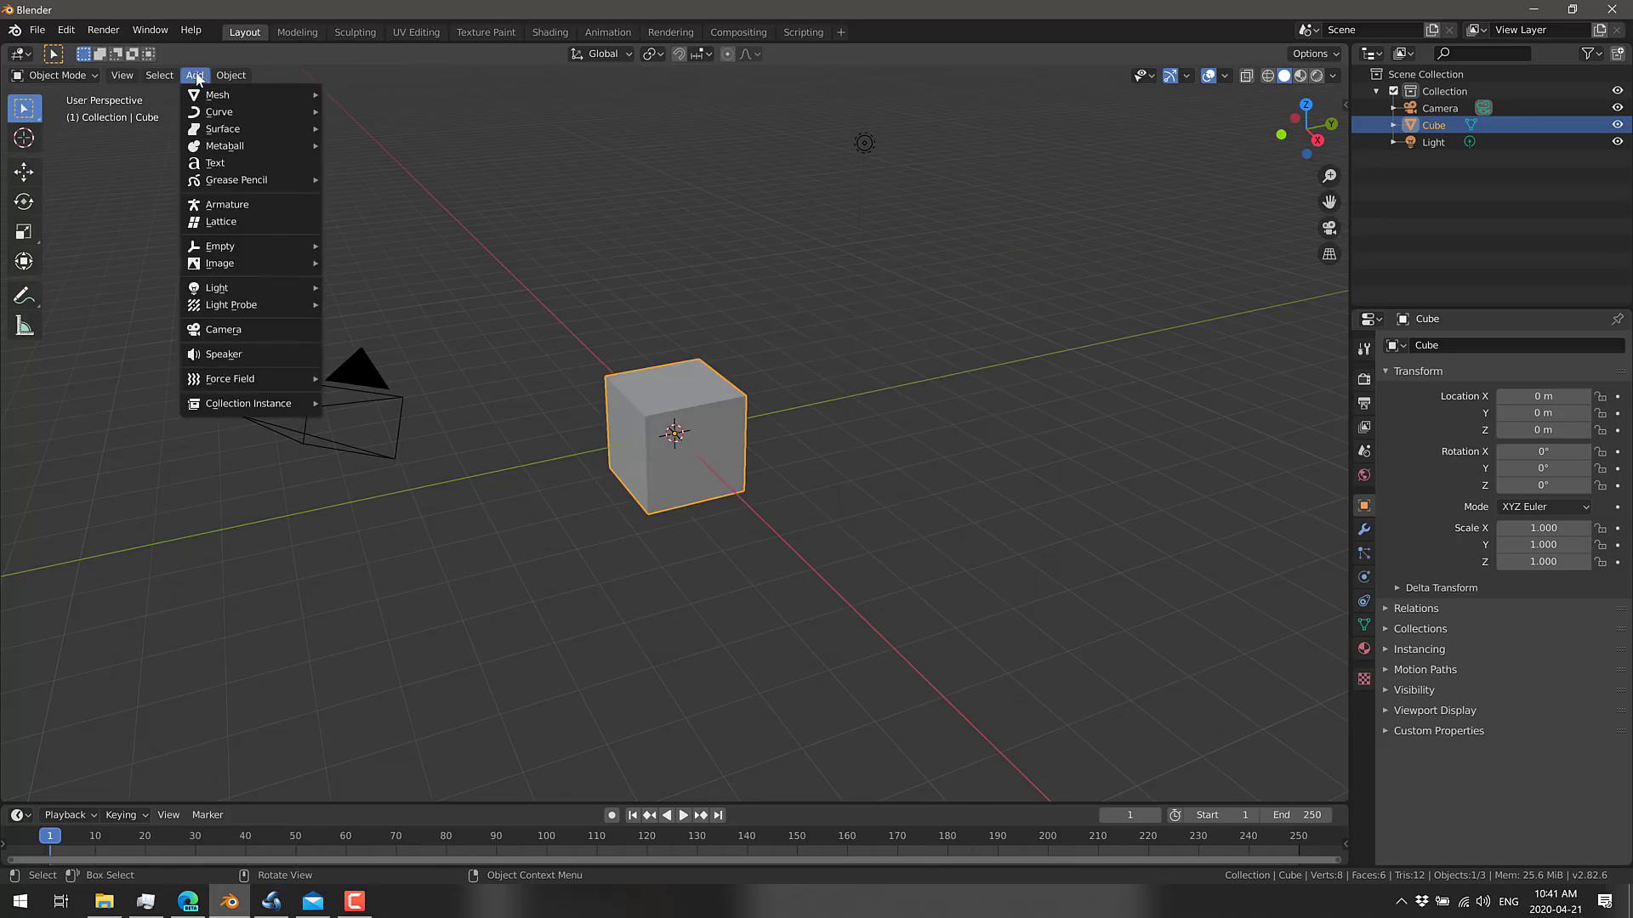
pyautogui.moveTo(196, 79)
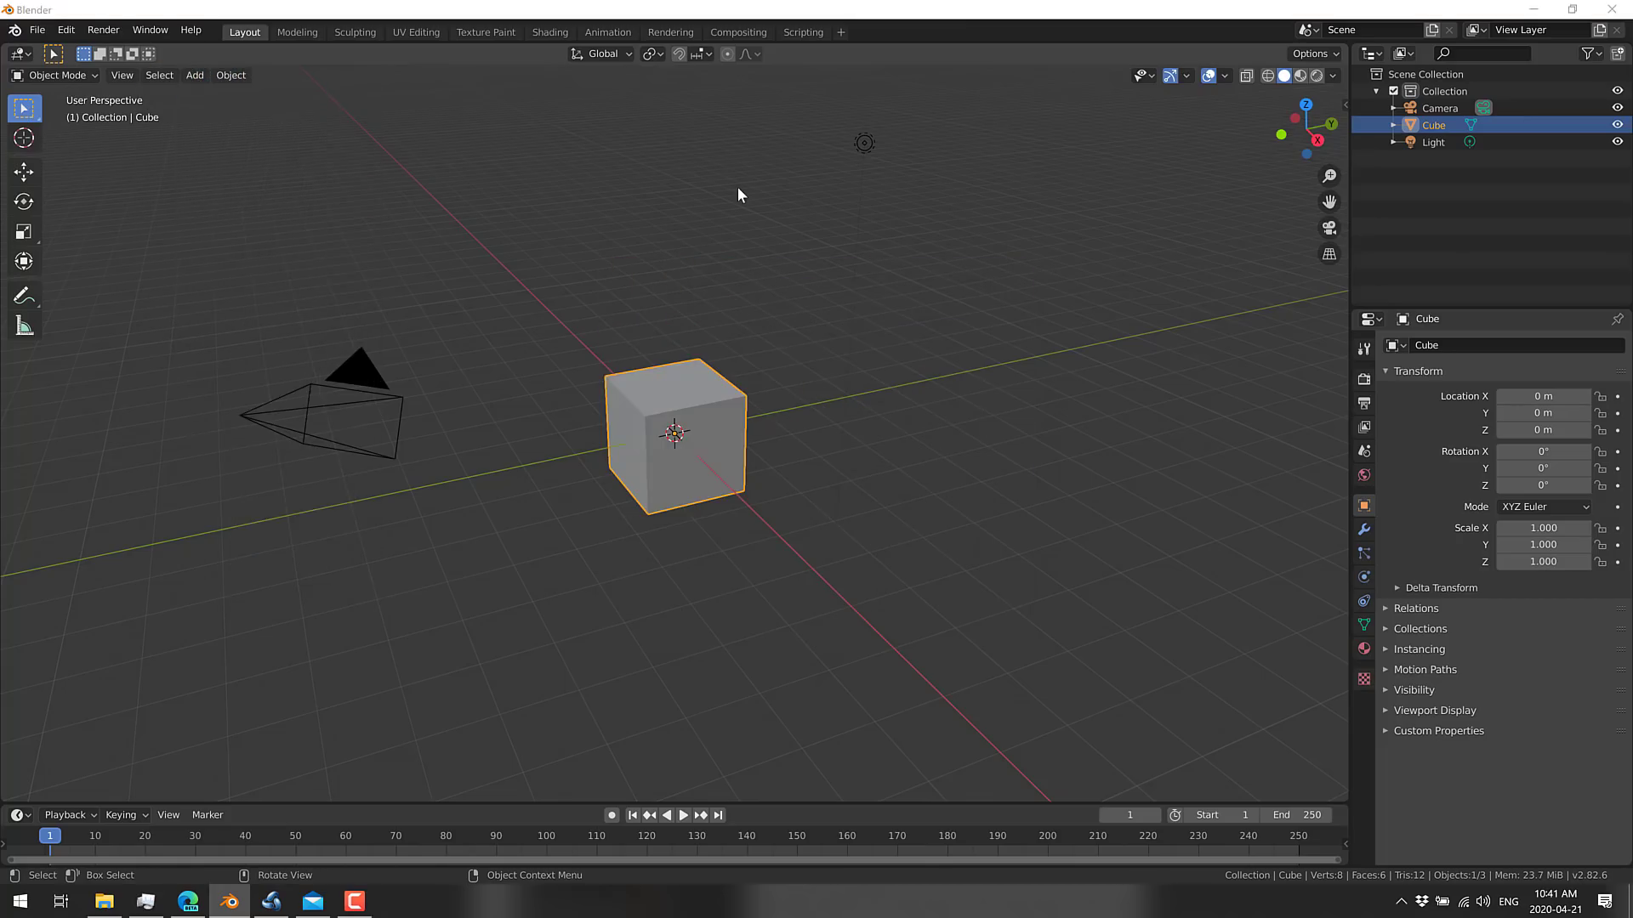
# - Compare the workspace tabs of Bforartists with those of Blender, ending in Bforartists
pyautogui.hotkey('alt', 'Tab')
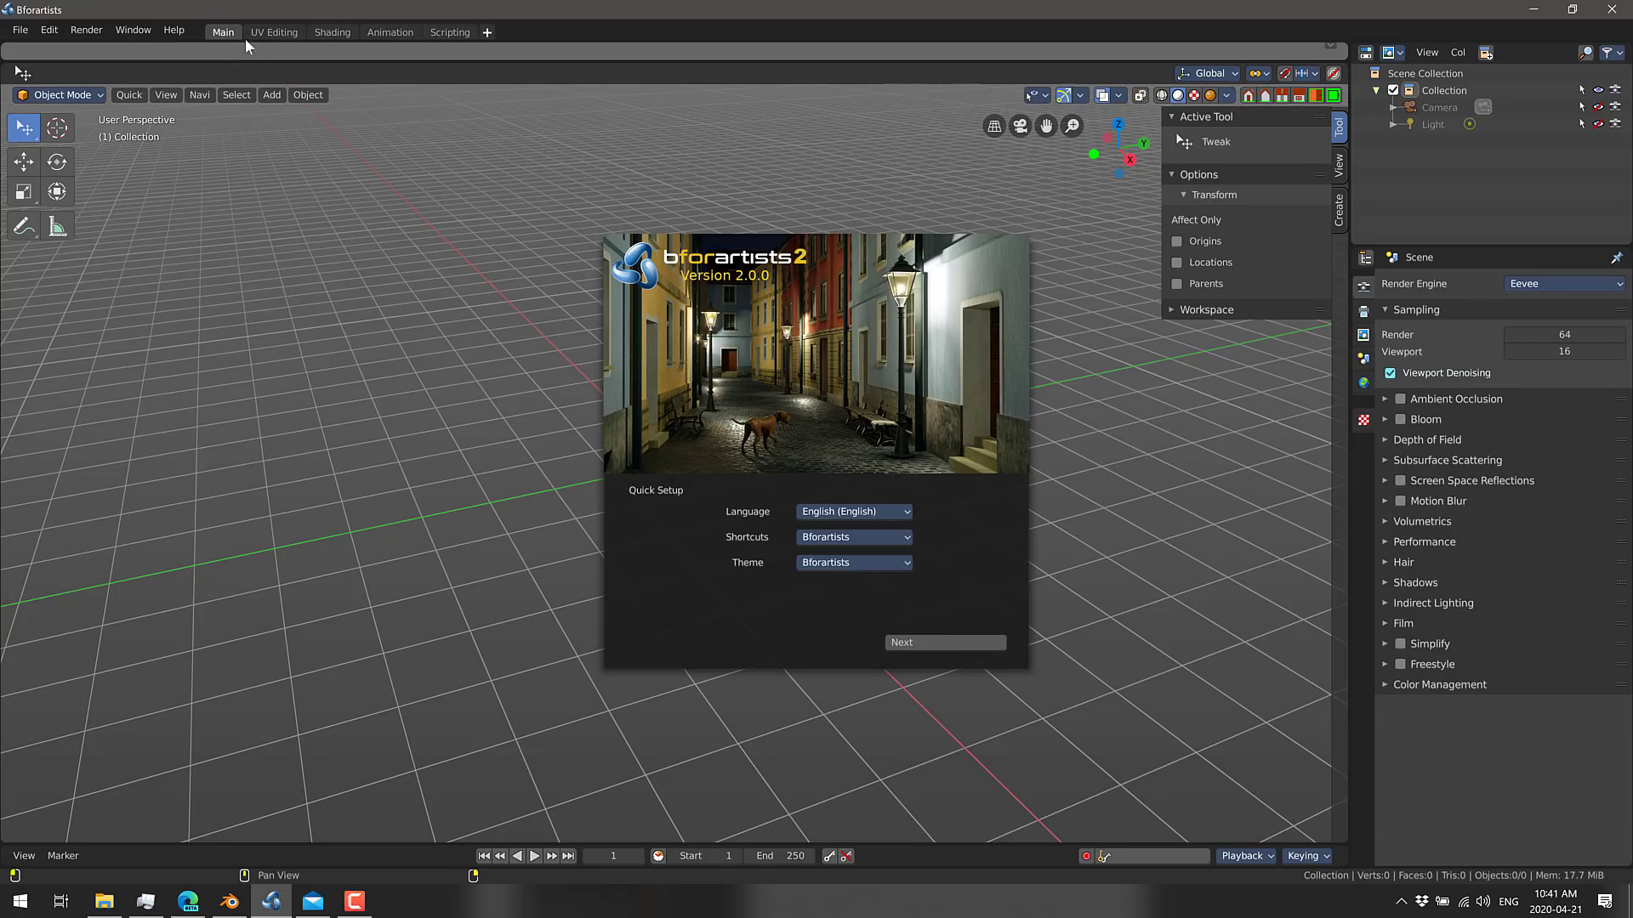
pyautogui.hotkey('alt', 'Tab')
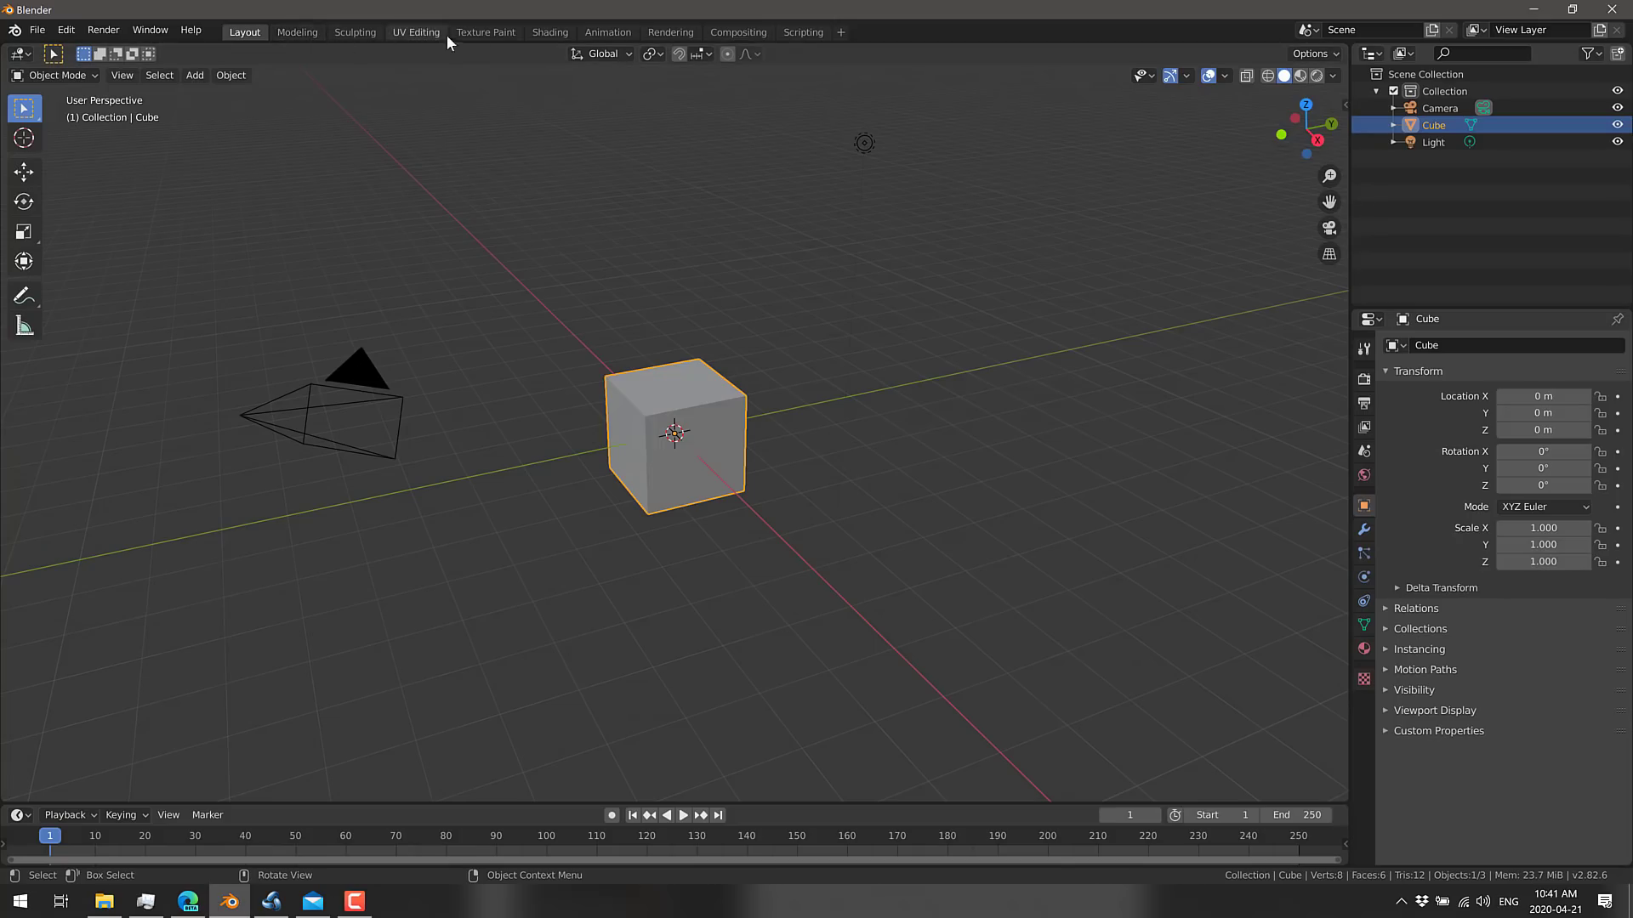
pyautogui.hotkey('alt', 'Tab')
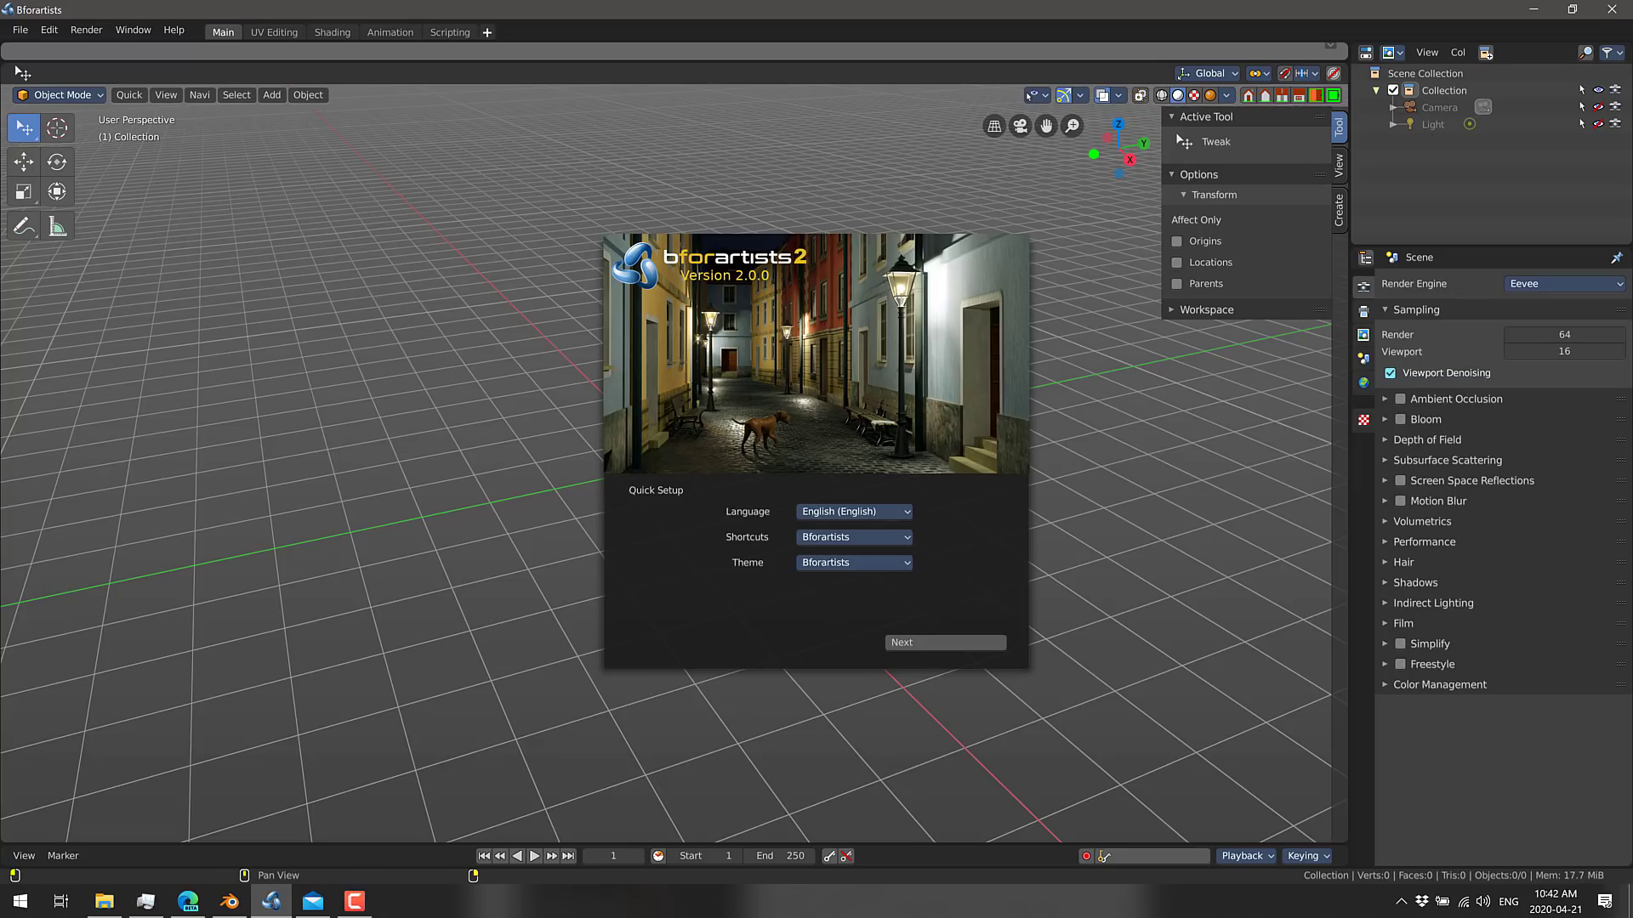
# - Close the Bforartists splash screen and try orbiting and panning around the empty 3D view
pyautogui.click(443, 557)
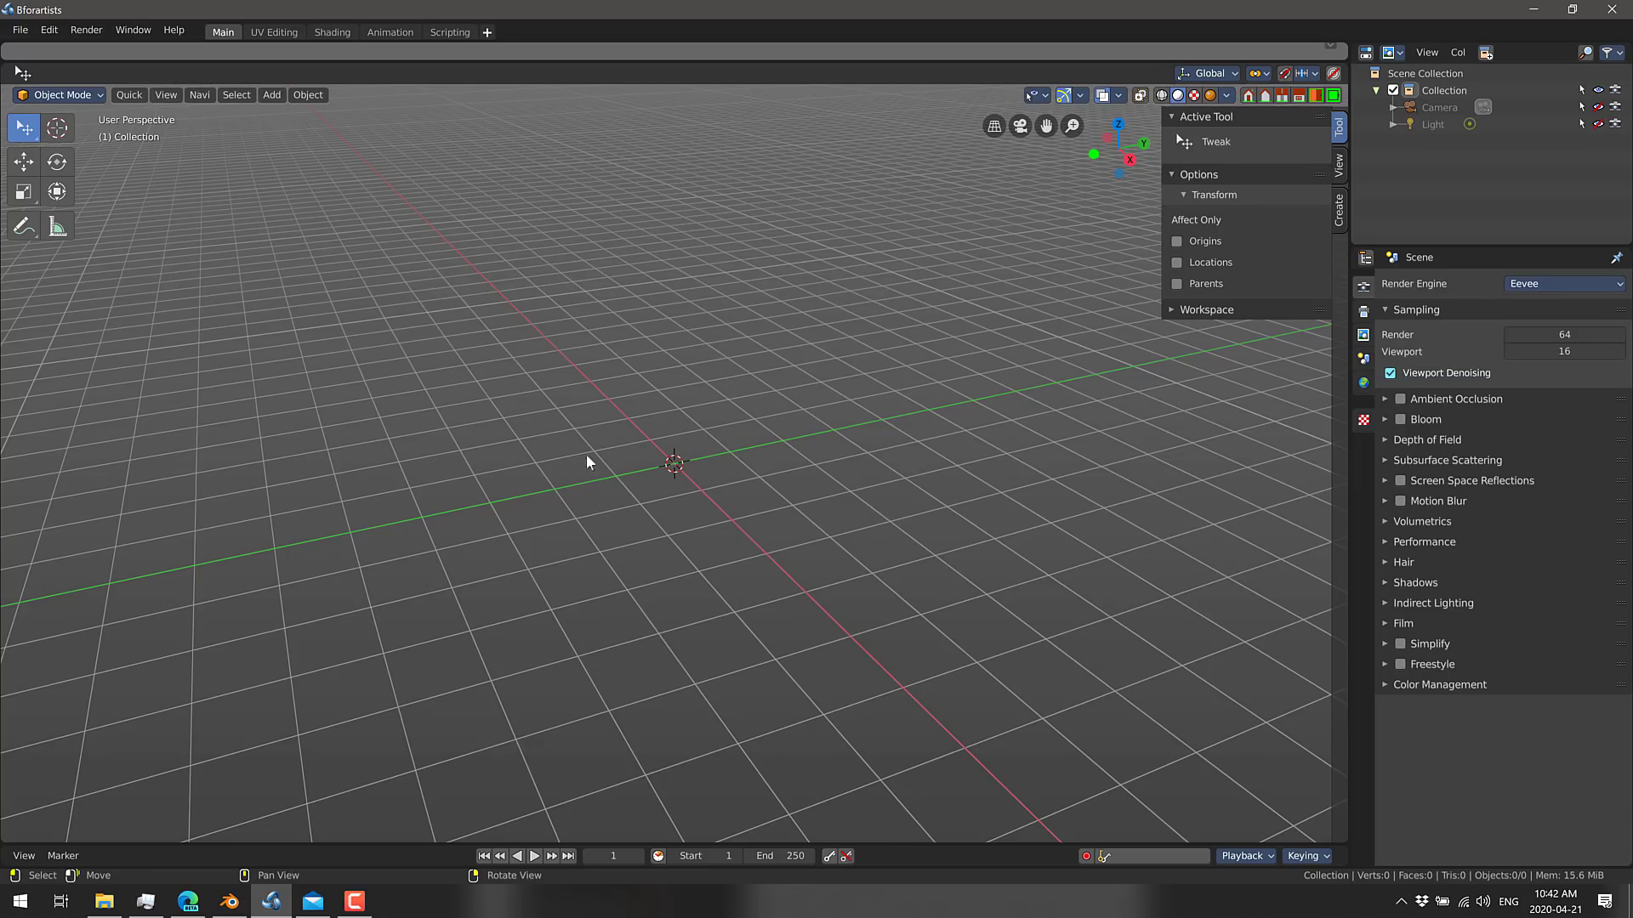
pyautogui.moveTo(715, 451)
pyautogui.mouseDown(button='middle')
pyautogui.moveTo(754, 437)
pyautogui.moveTo(656, 394)
pyautogui.moveTo(751, 398)
pyautogui.moveTo(779, 454)
pyautogui.moveTo(623, 456)
pyautogui.moveTo(842, 445)
pyautogui.moveTo(710, 445)
pyautogui.mouseUp(button='middle')
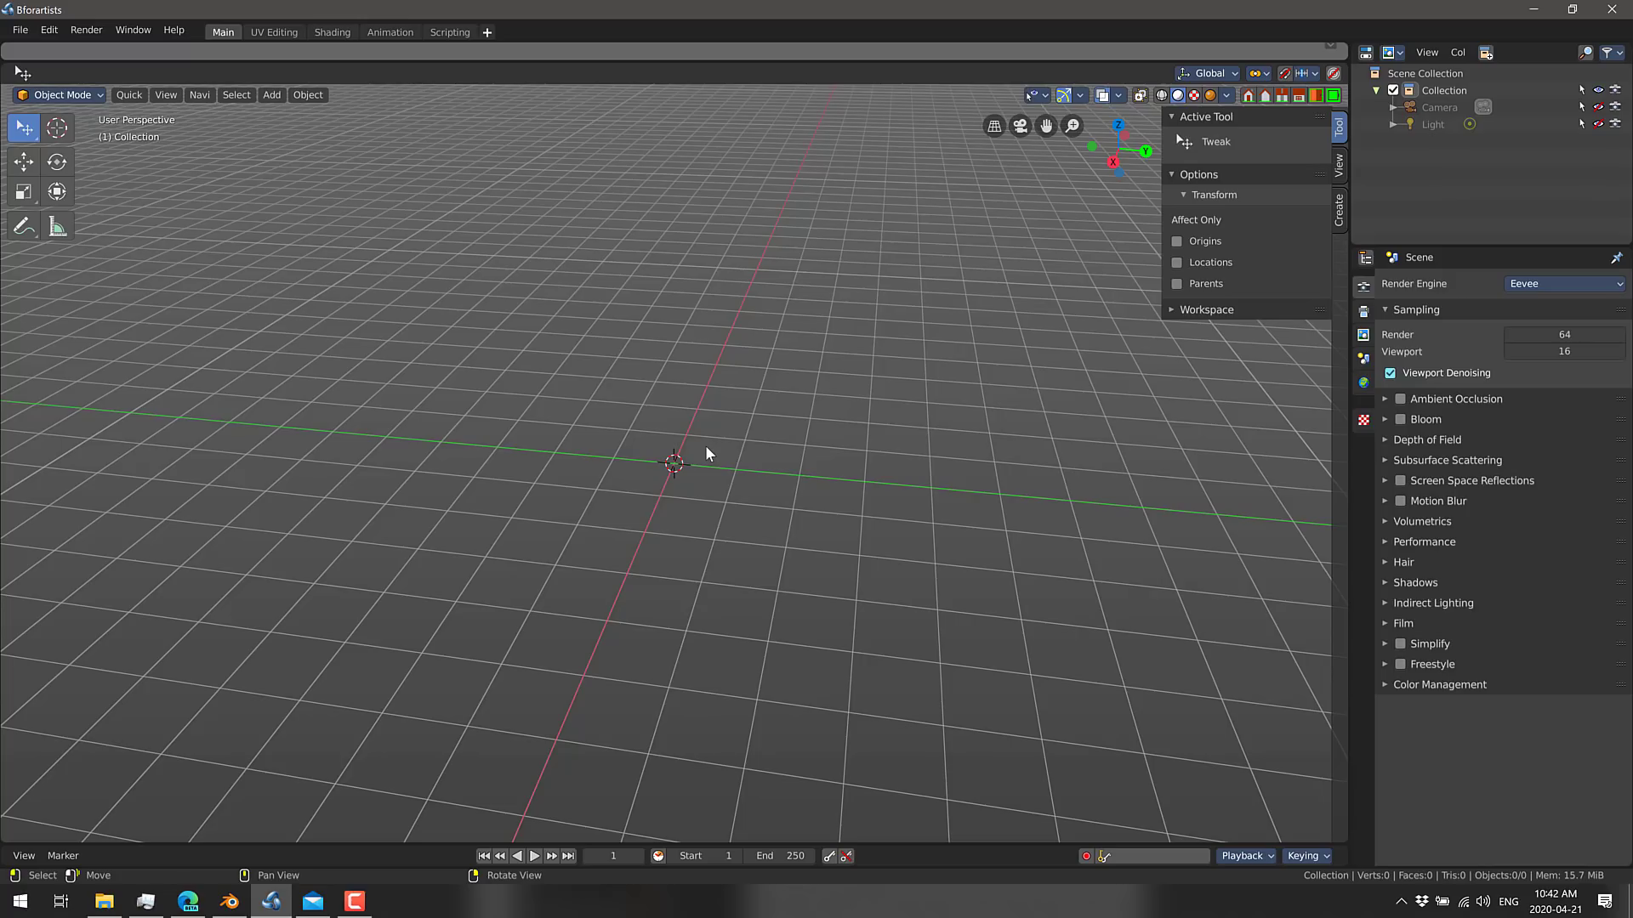
pyautogui.moveTo(706, 446); pyautogui.dragTo(775, 435, button='middle')
pyautogui.moveTo(674, 410)
pyautogui.mouseDown(button='middle')
pyautogui.moveTo(690, 412)
pyautogui.moveTo(666, 416)
pyautogui.moveTo(667, 401)
pyautogui.mouseUp(button='middle')
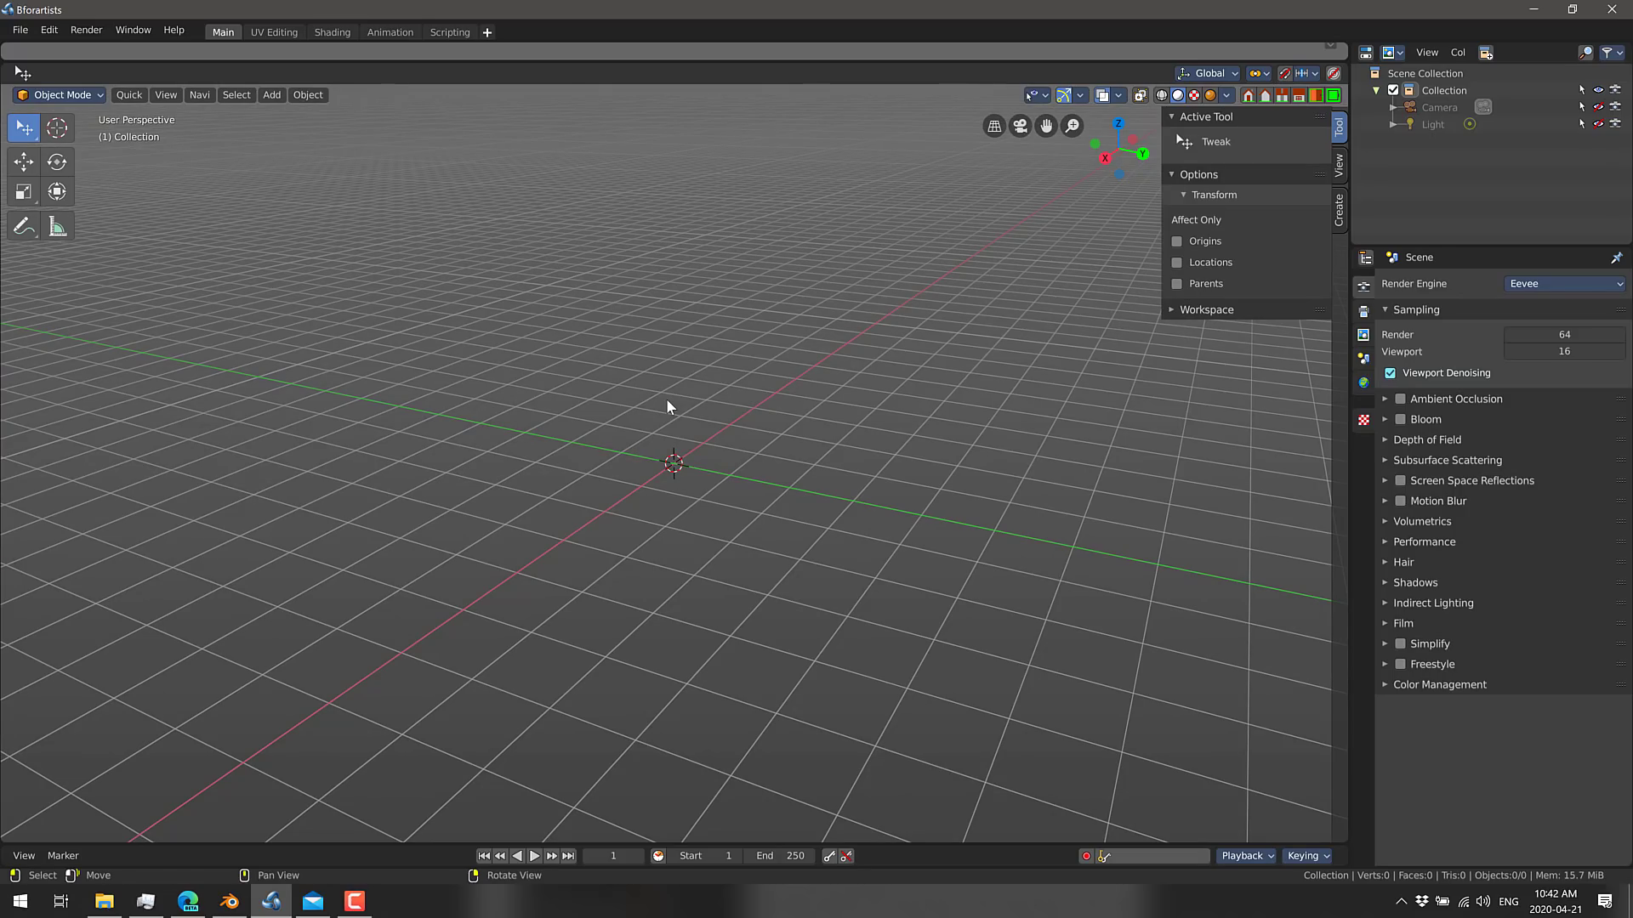
pyautogui.moveTo(661, 379)
pyautogui.mouseDown(button='middle')
pyautogui.moveTo(684, 273)
pyautogui.moveTo(700, 386)
pyautogui.moveTo(780, 379)
pyautogui.moveTo(740, 405)
pyautogui.moveTo(702, 371)
pyautogui.moveTo(710, 320)
pyautogui.moveTo(665, 357)
pyautogui.mouseUp(button='middle')
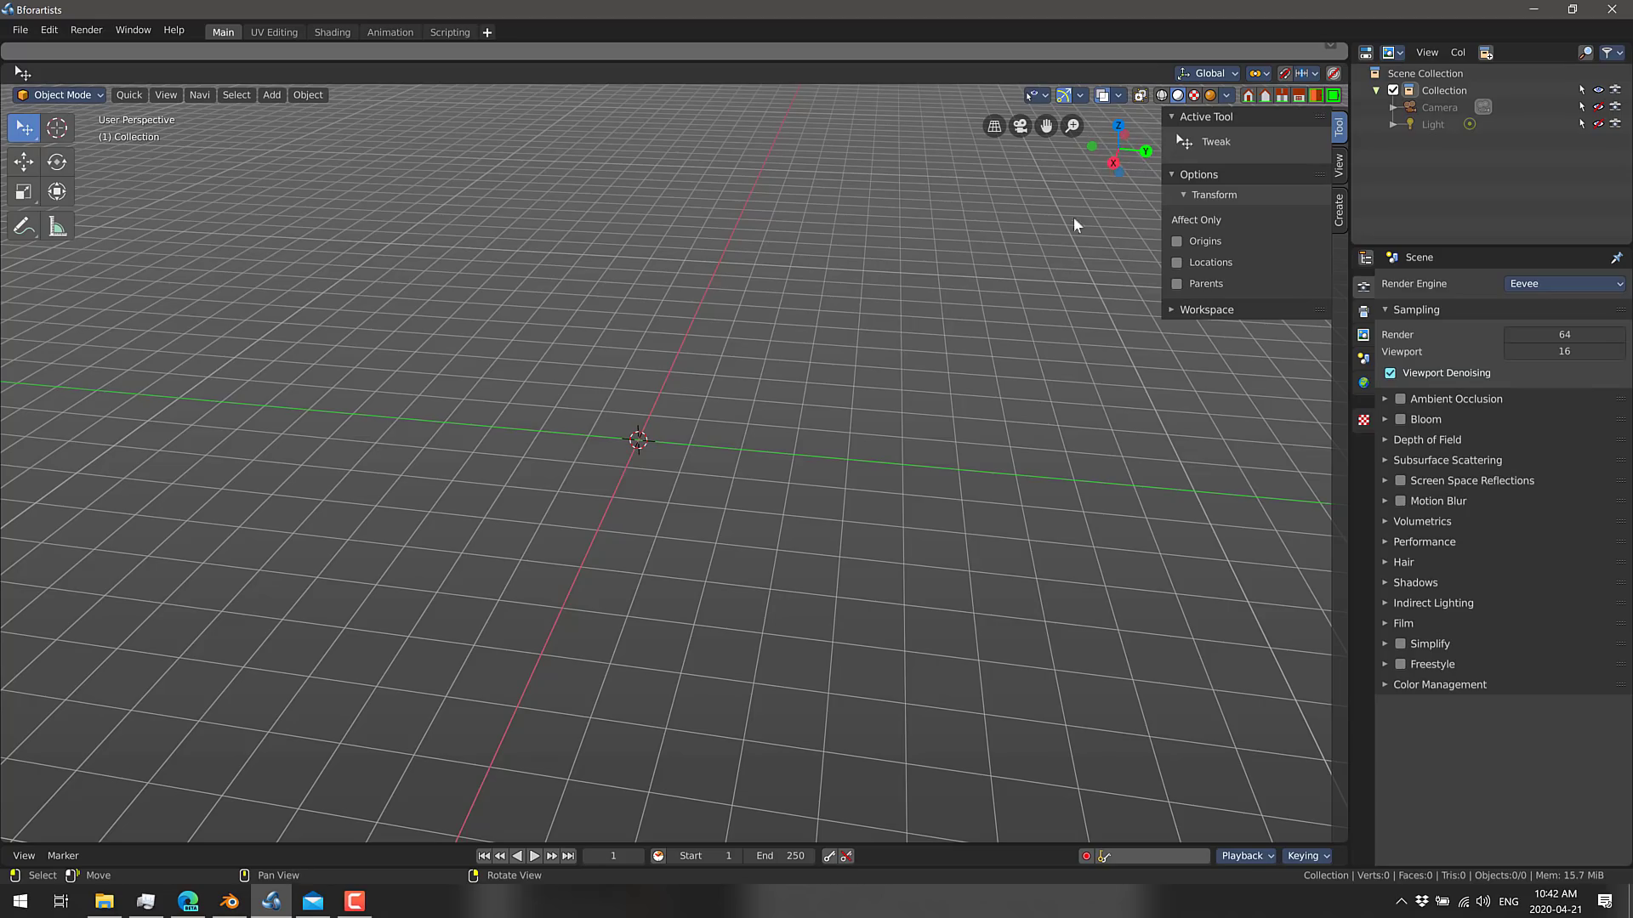
pyautogui.moveTo(737, 472); pyautogui.dragTo(696, 461, button='middle')
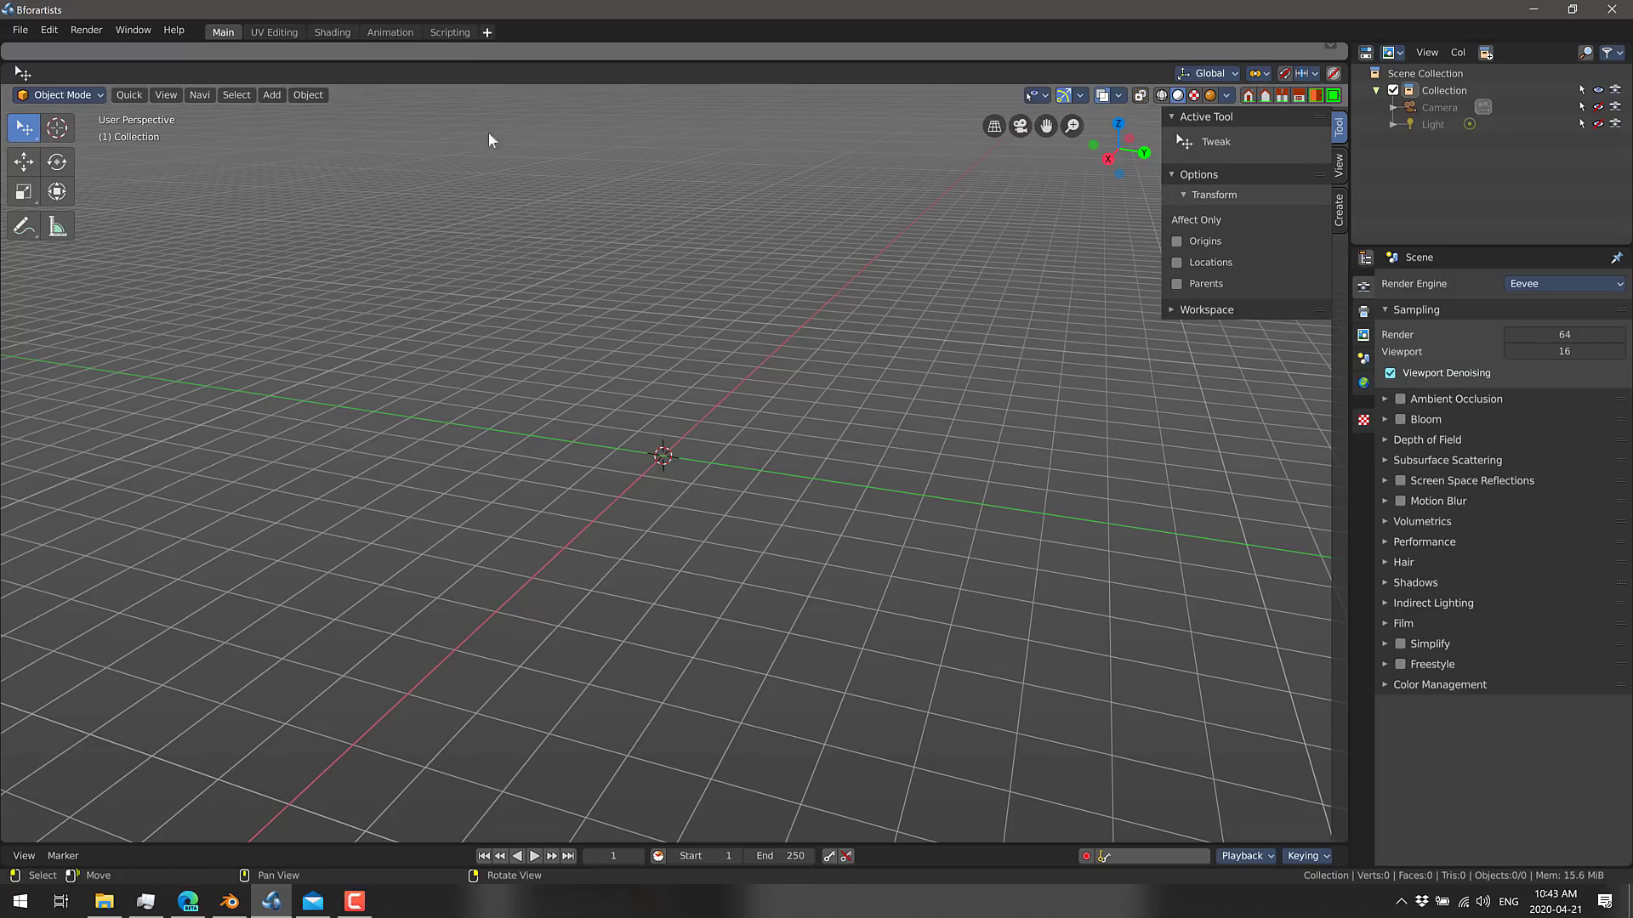
# - Open the object context menu in the 3D view to examine its commands
pyautogui.rightClick(464, 28)
pyautogui.rightClick(1391, 197)
pyautogui.rightClick(721, 370)
pyautogui.moveTo(587, 368)
pyautogui.mouseDown(button='middle')
pyautogui.moveTo(686, 368)
pyautogui.moveTo(565, 390)
pyautogui.moveTo(605, 324)
pyautogui.moveTo(612, 377)
pyautogui.moveTo(600, 370)
pyautogui.mouseUp(button='middle')
pyautogui.rightClick(842, 360)
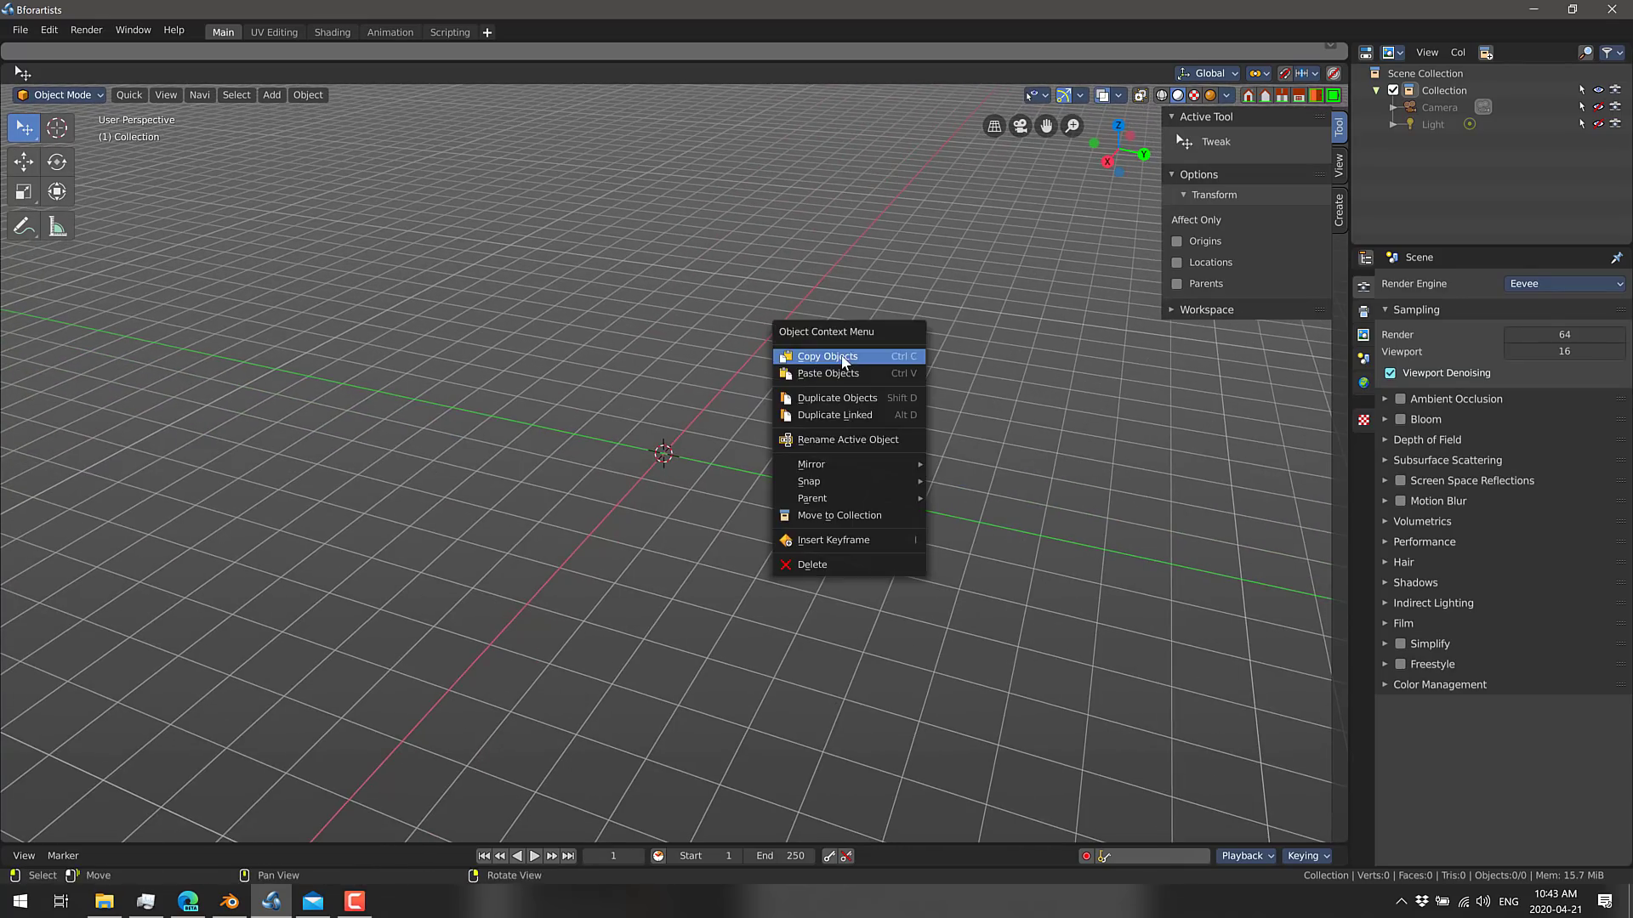
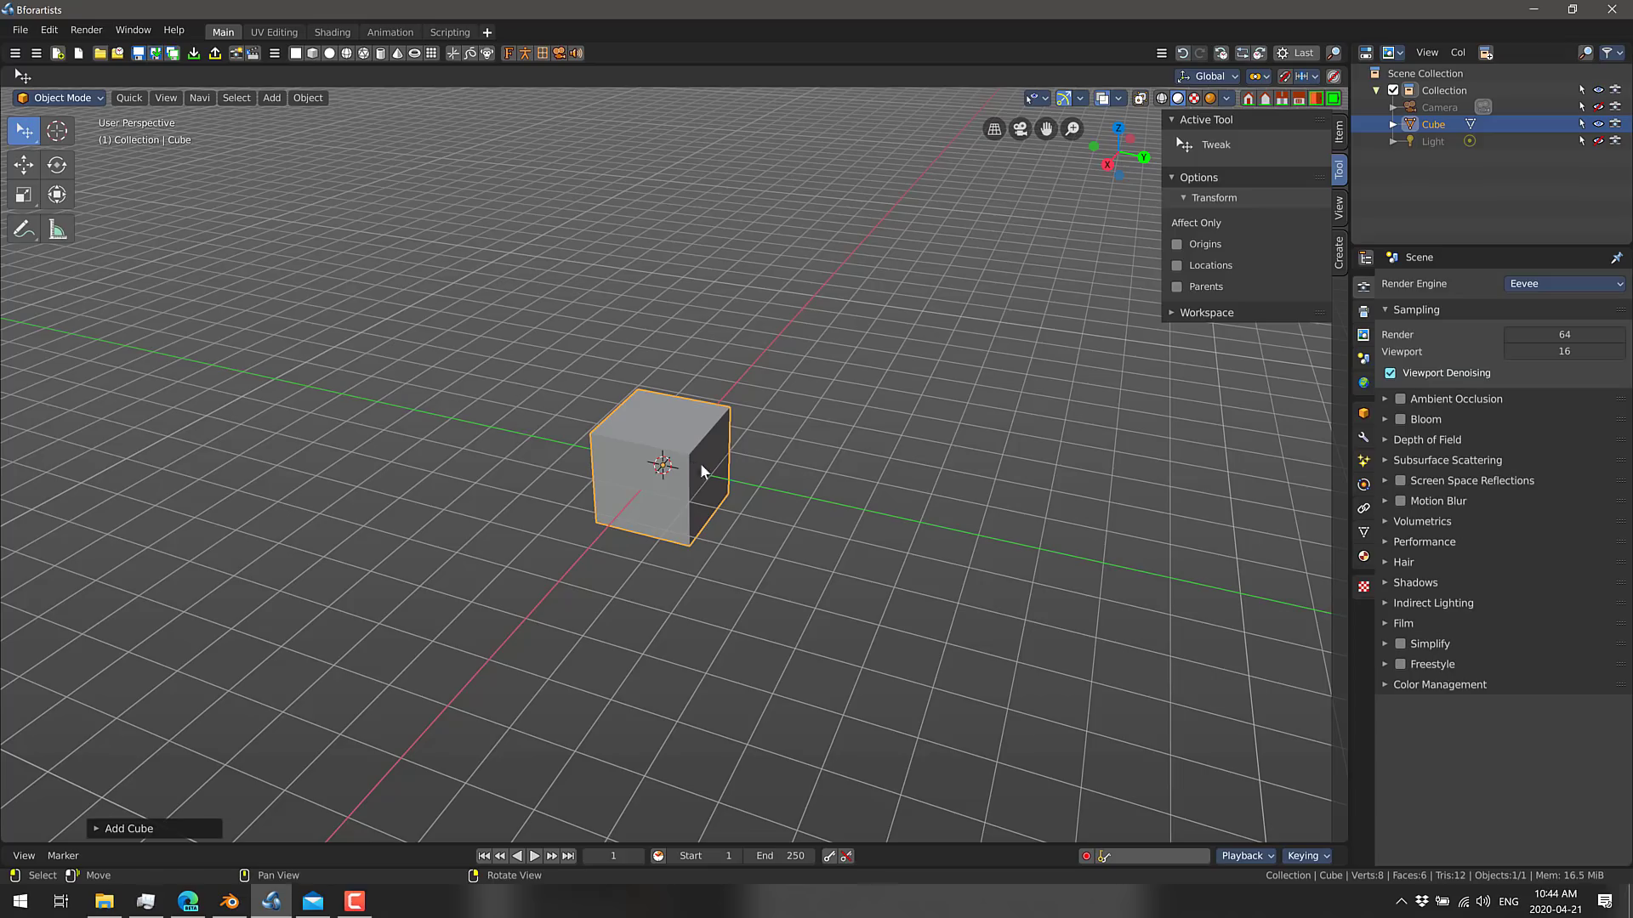
# - Move the cube back and forth along the Y axis with the Move tool, leaving it on the negative side
pyautogui.press('g')
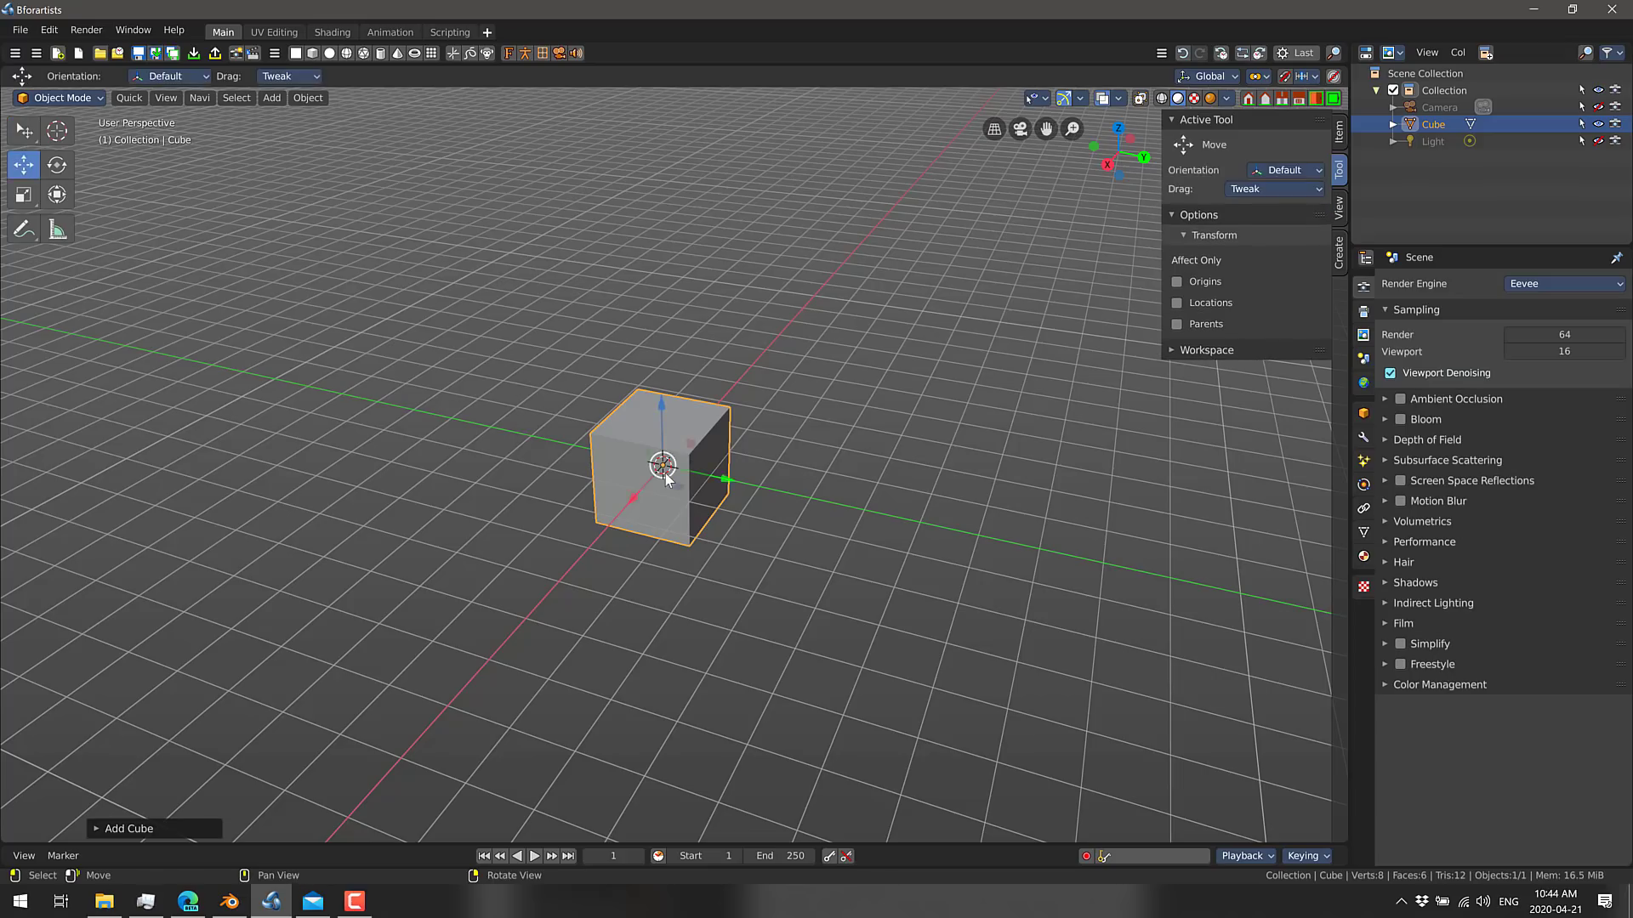
pyautogui.moveTo(732, 477); pyautogui.dragTo(957, 467)
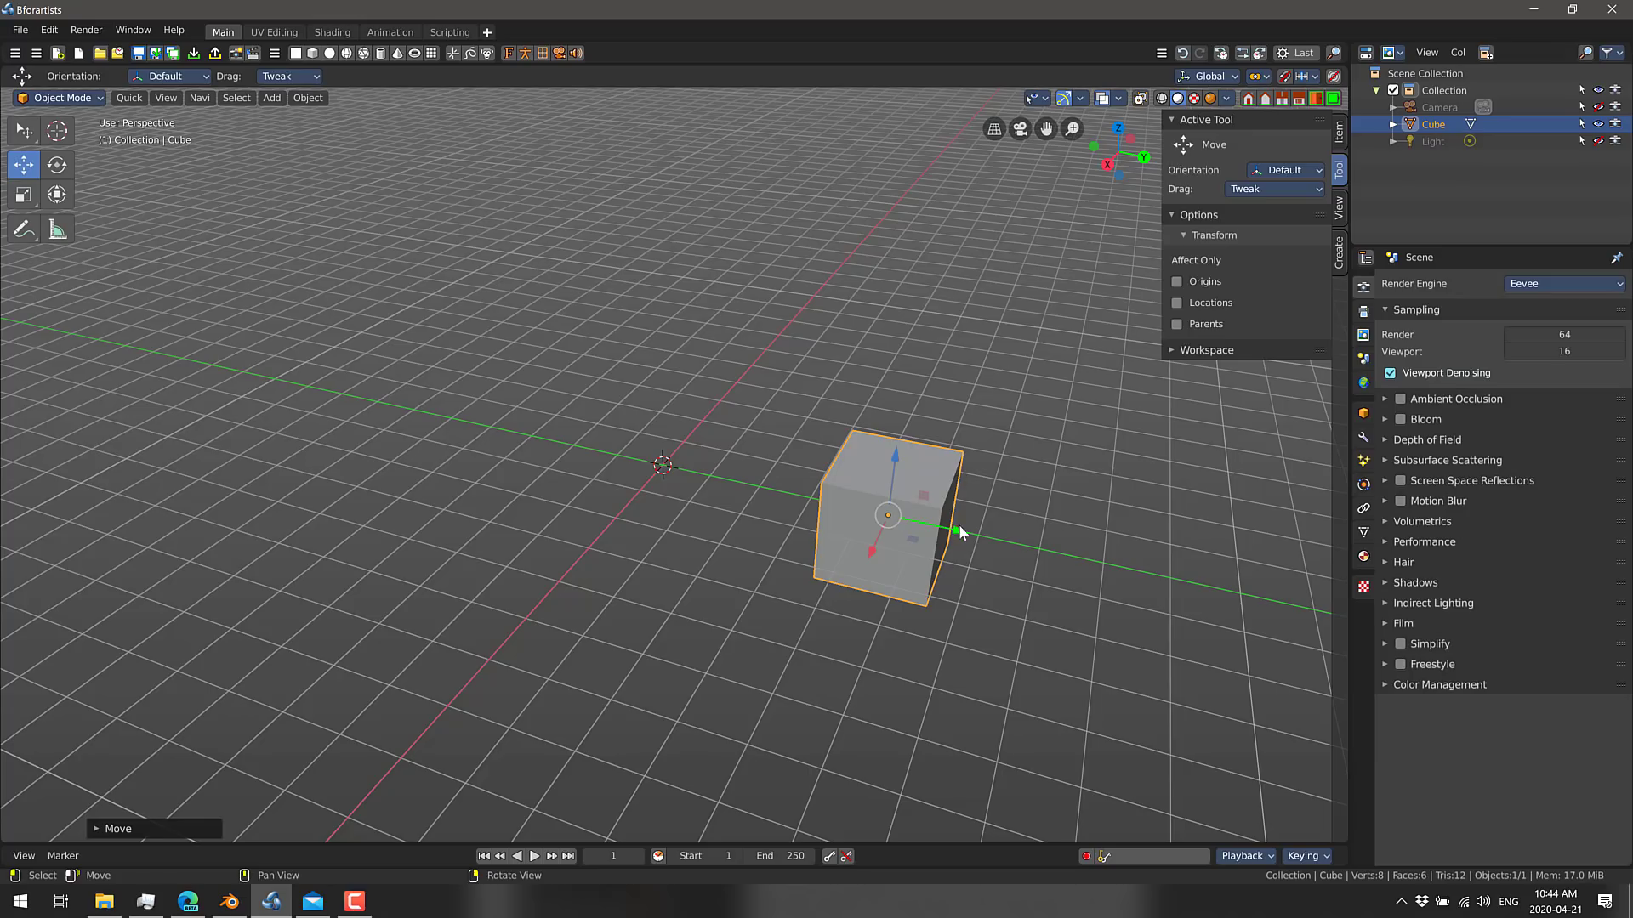
pyautogui.moveTo(958, 527); pyautogui.dragTo(341, 402)
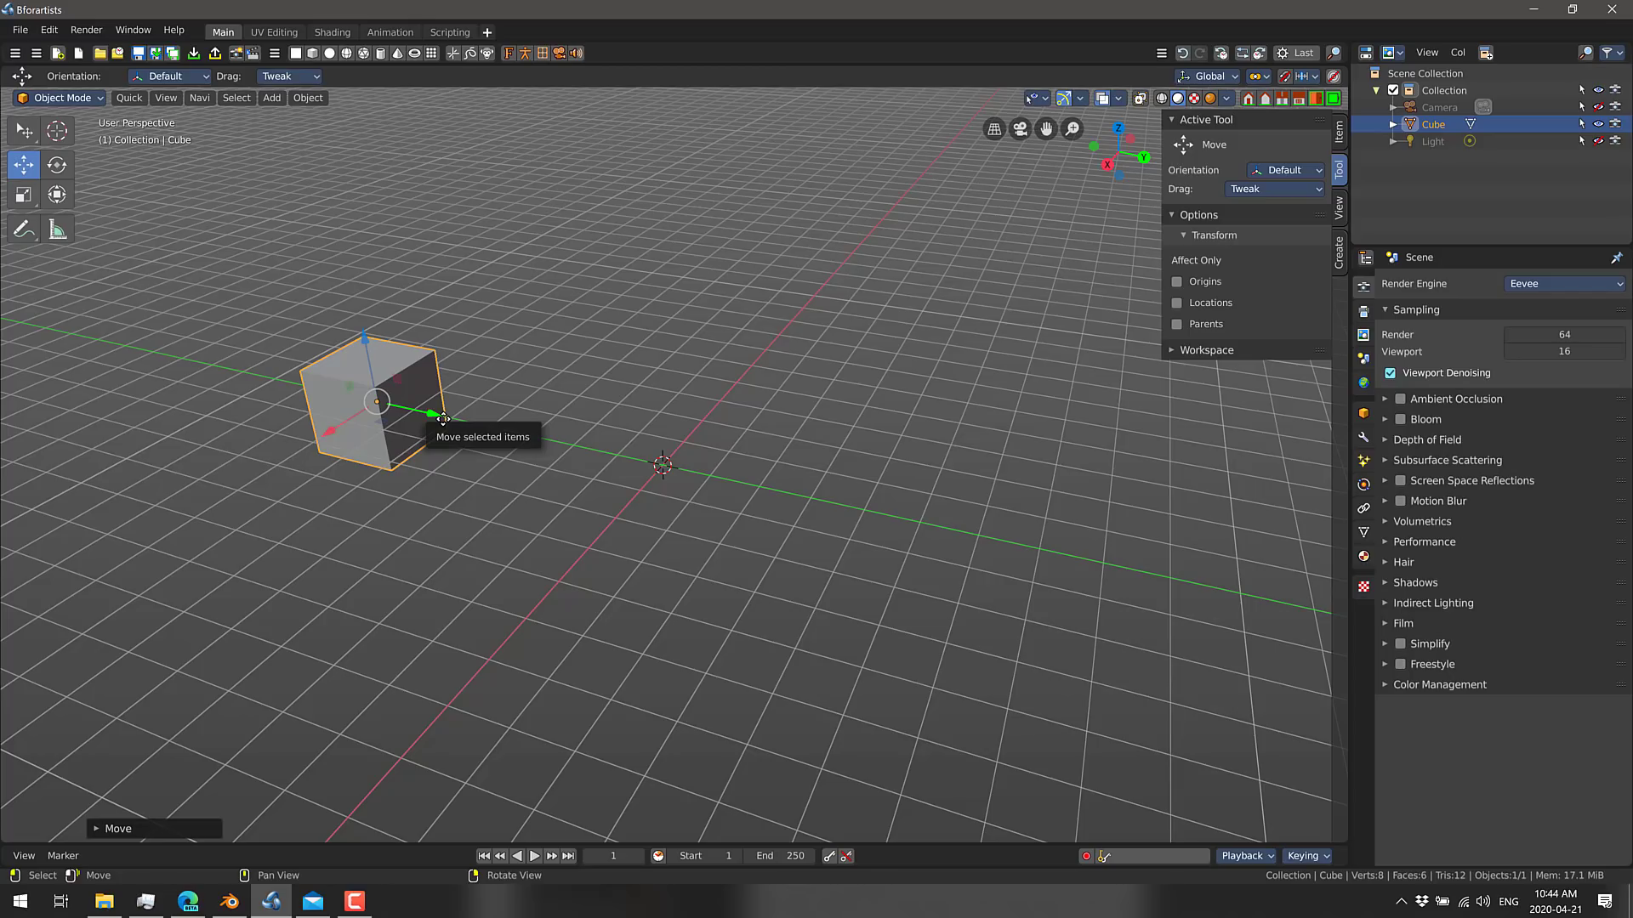
pyautogui.press('q')
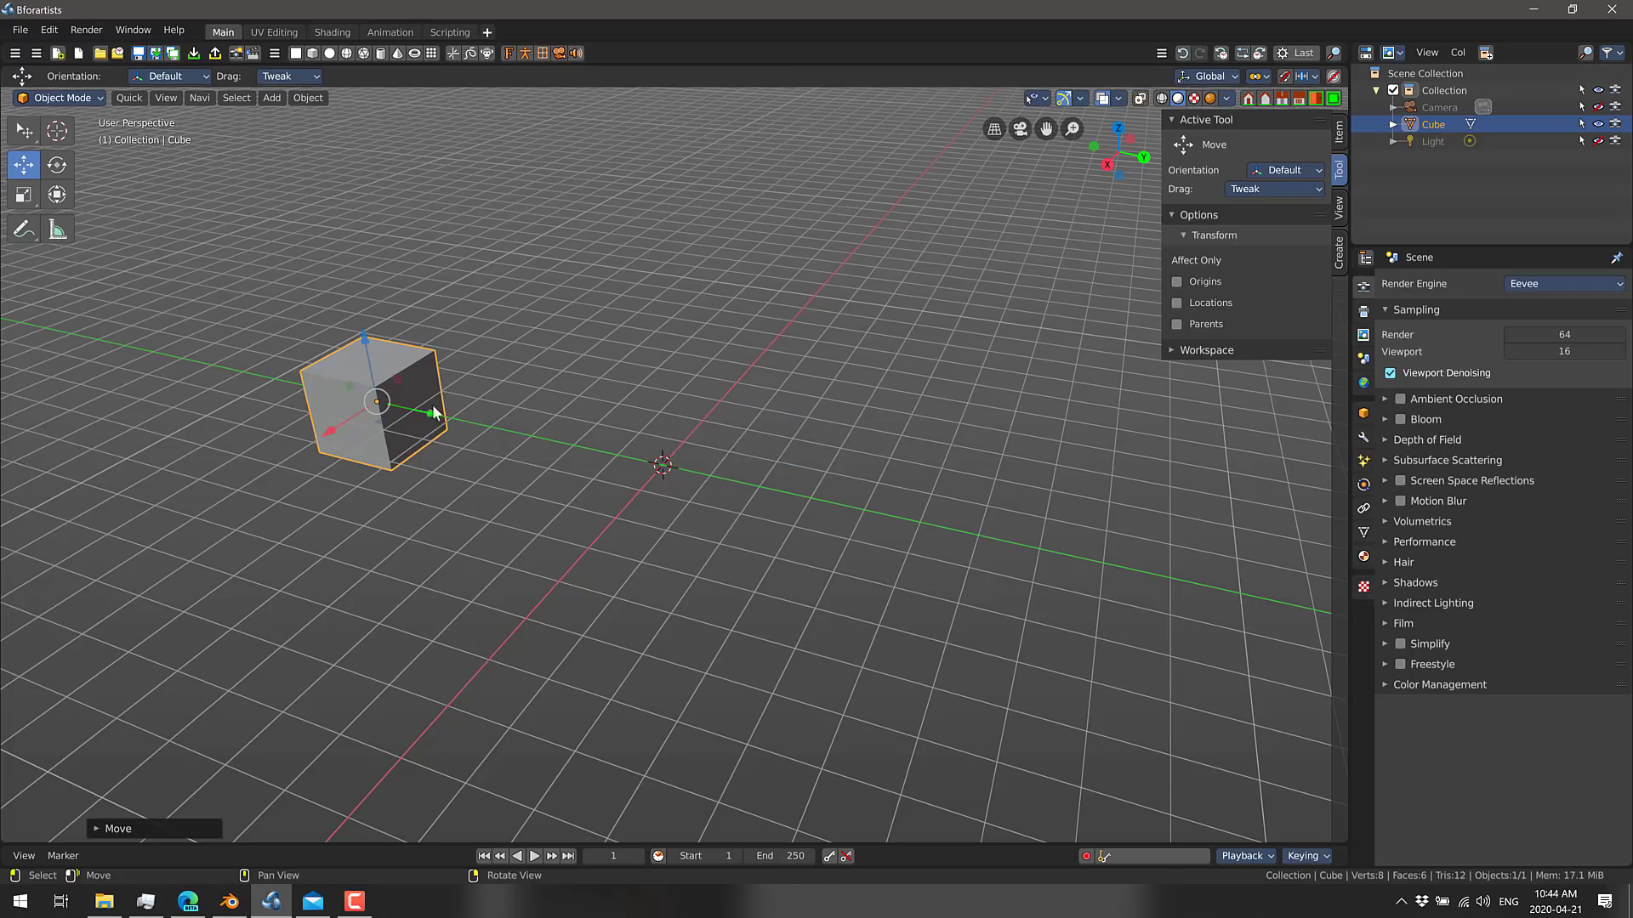
pyautogui.press('q')
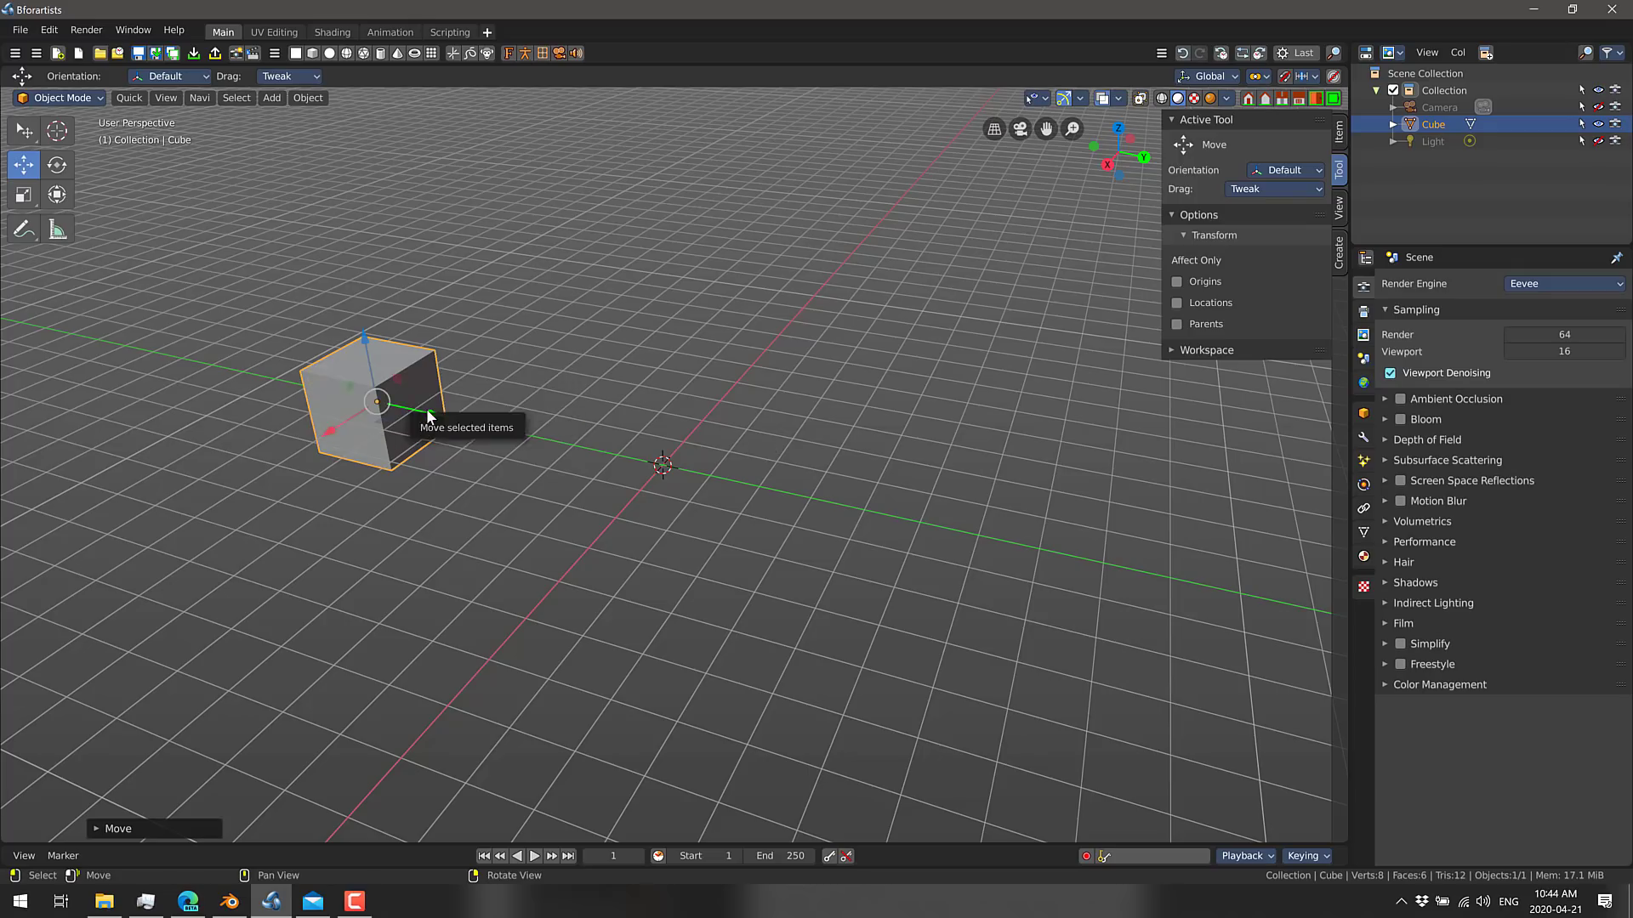
# - Stretch the cube along the Y axis with the Scale tool and hide the 3D view's tool shelf
pyautogui.hotkey('shift', 'space')
pyautogui.press('r')
pyautogui.hotkey('shift', 'space')
pyautogui.press('s')
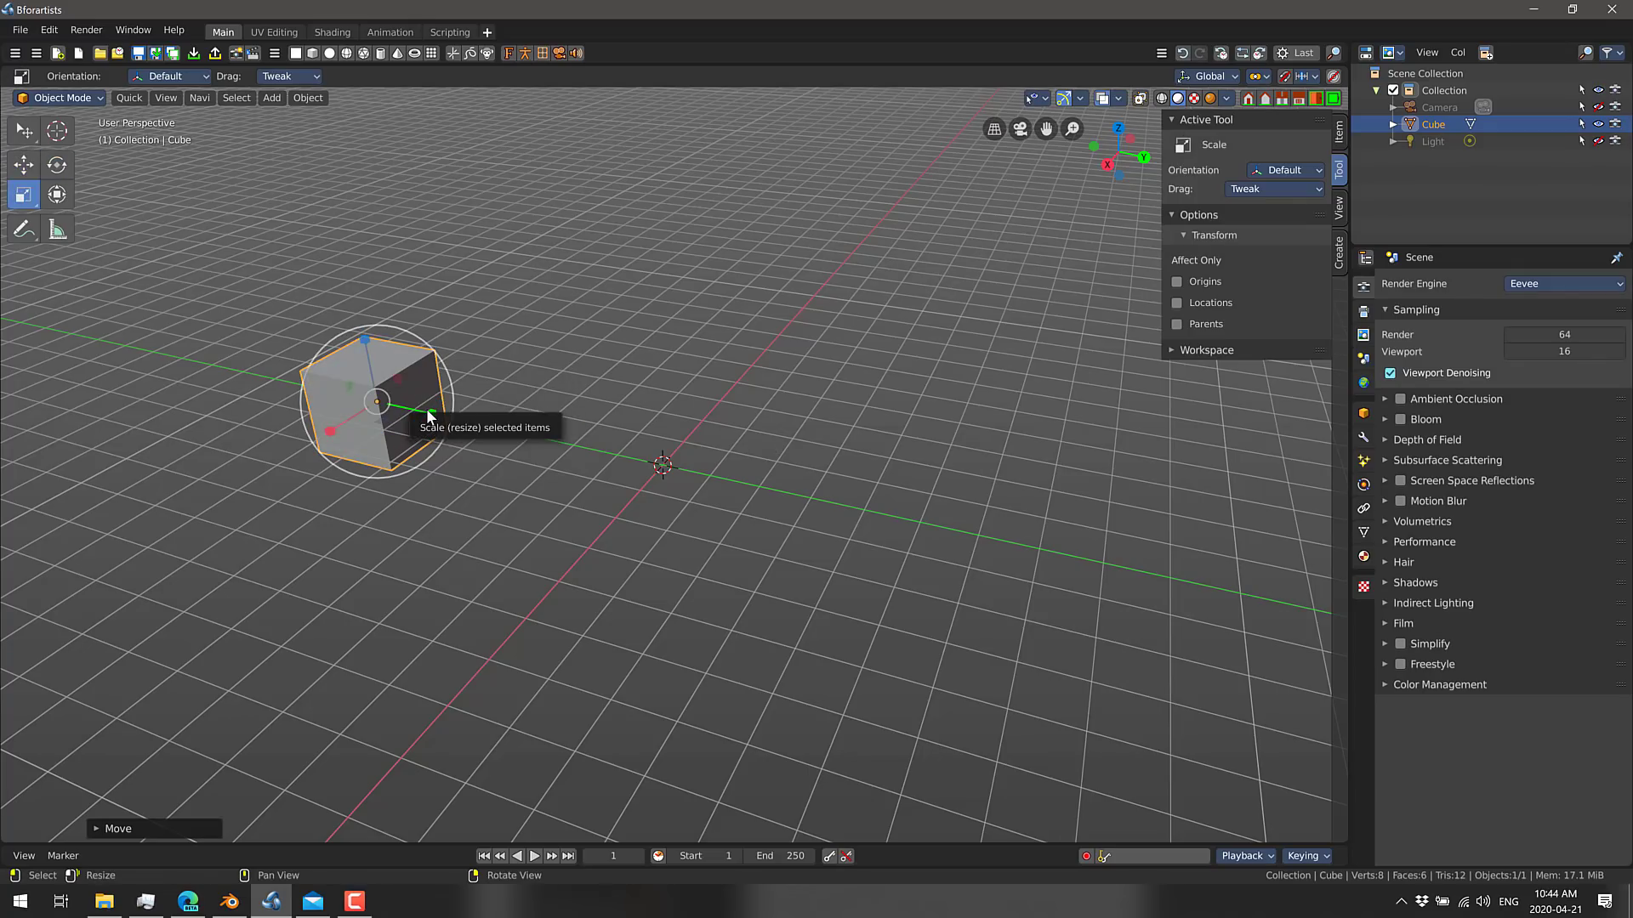
pyautogui.moveTo(431, 411); pyautogui.dragTo(491, 441)
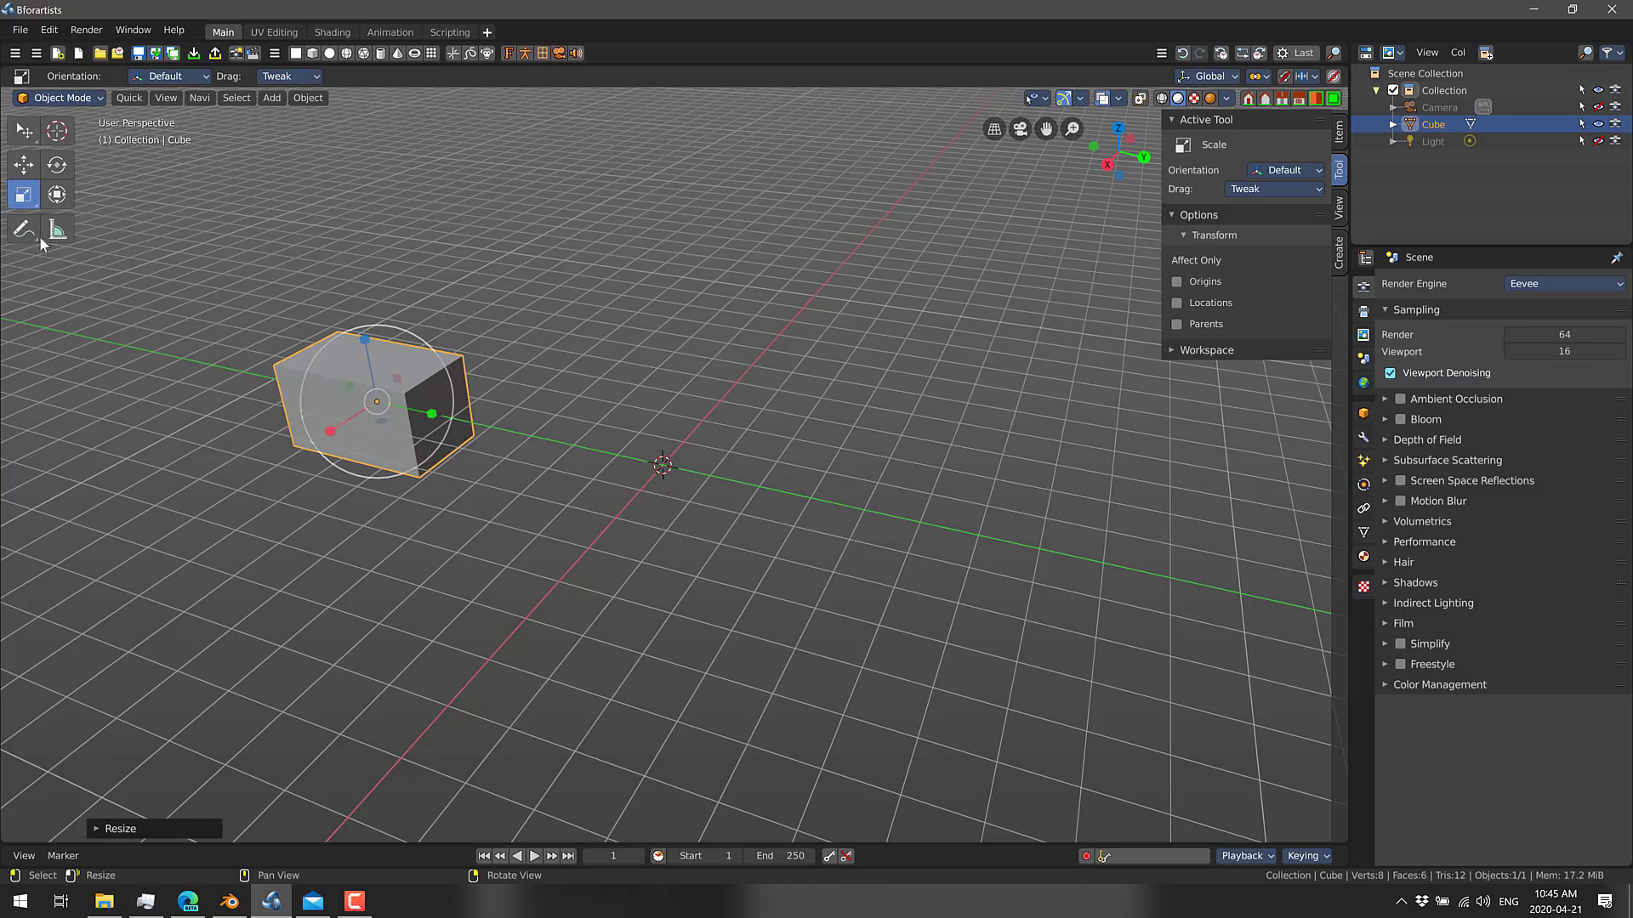
pyautogui.press('t')
pyautogui.keyDown('shift'); pyautogui.moveTo(524, 473); pyautogui.dragTo(775, 476, button='middle'); pyautogui.keyUp('shift')
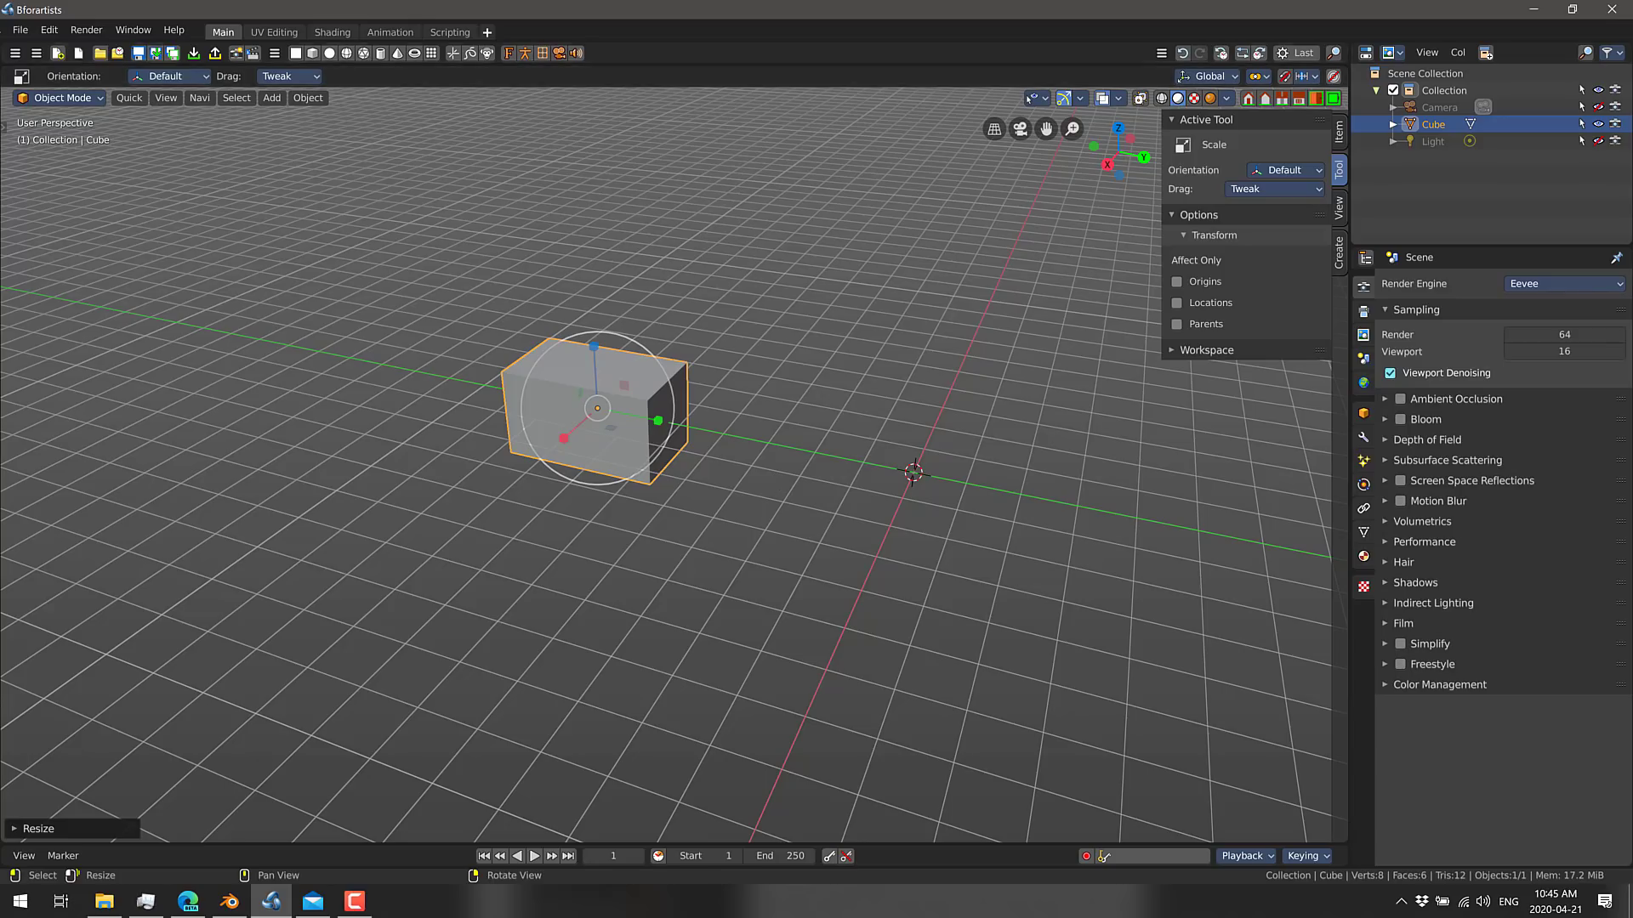
# - Look over the available keymap presets in the Preferences, leaving Bforartists as the active keymap
pyautogui.click(21, 30)
pyautogui.moveTo(52, 34)
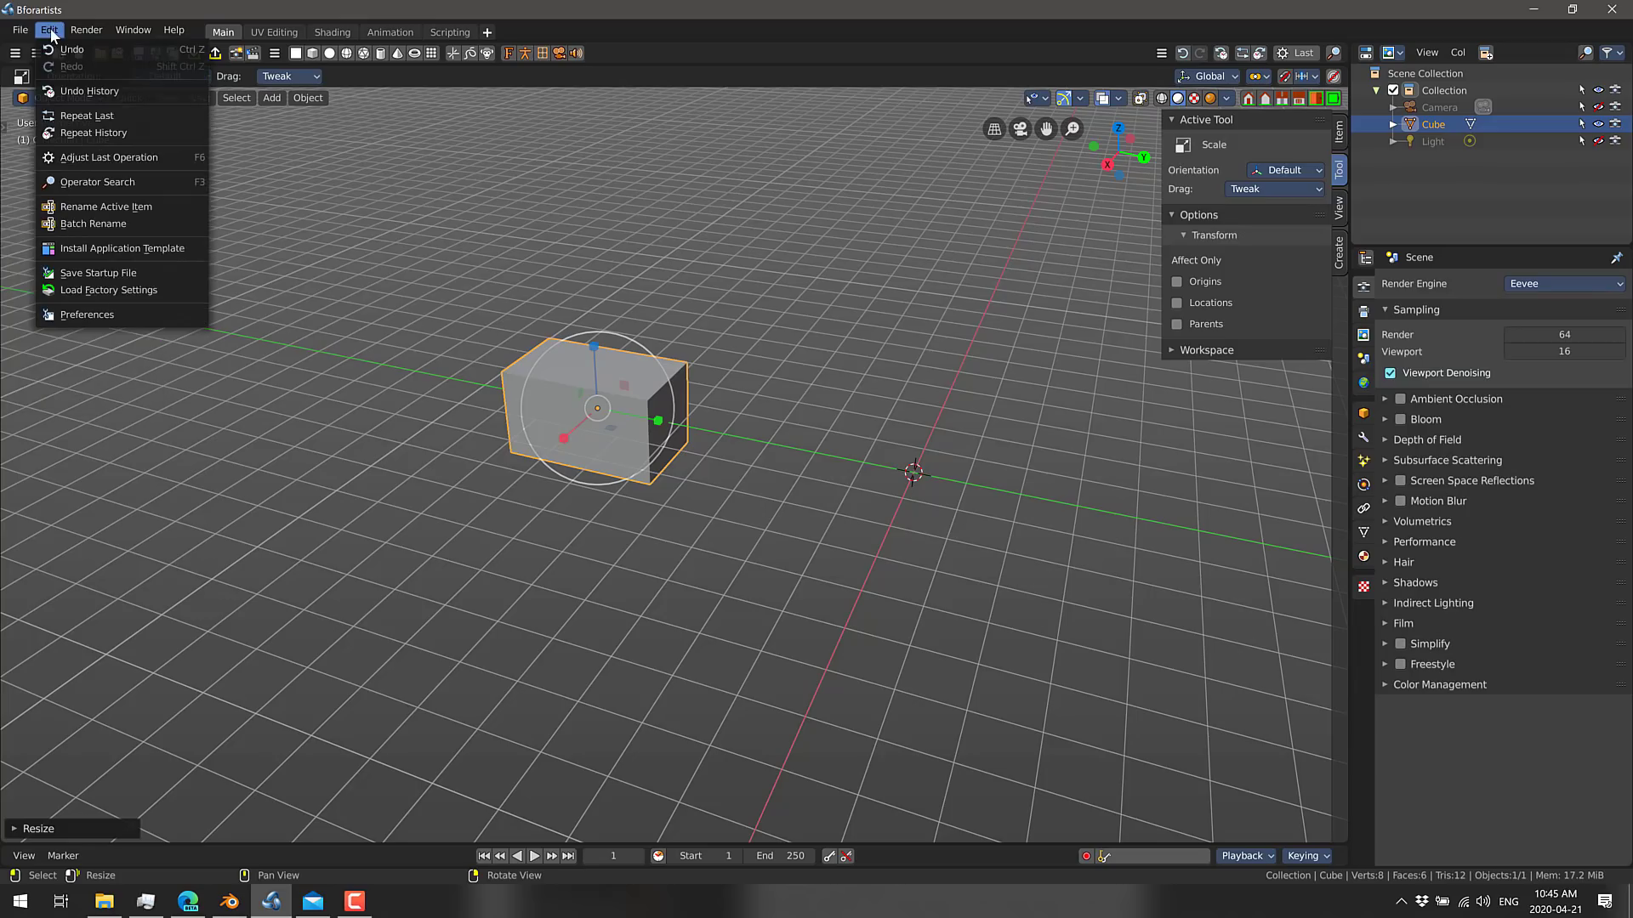
pyautogui.click(102, 314)
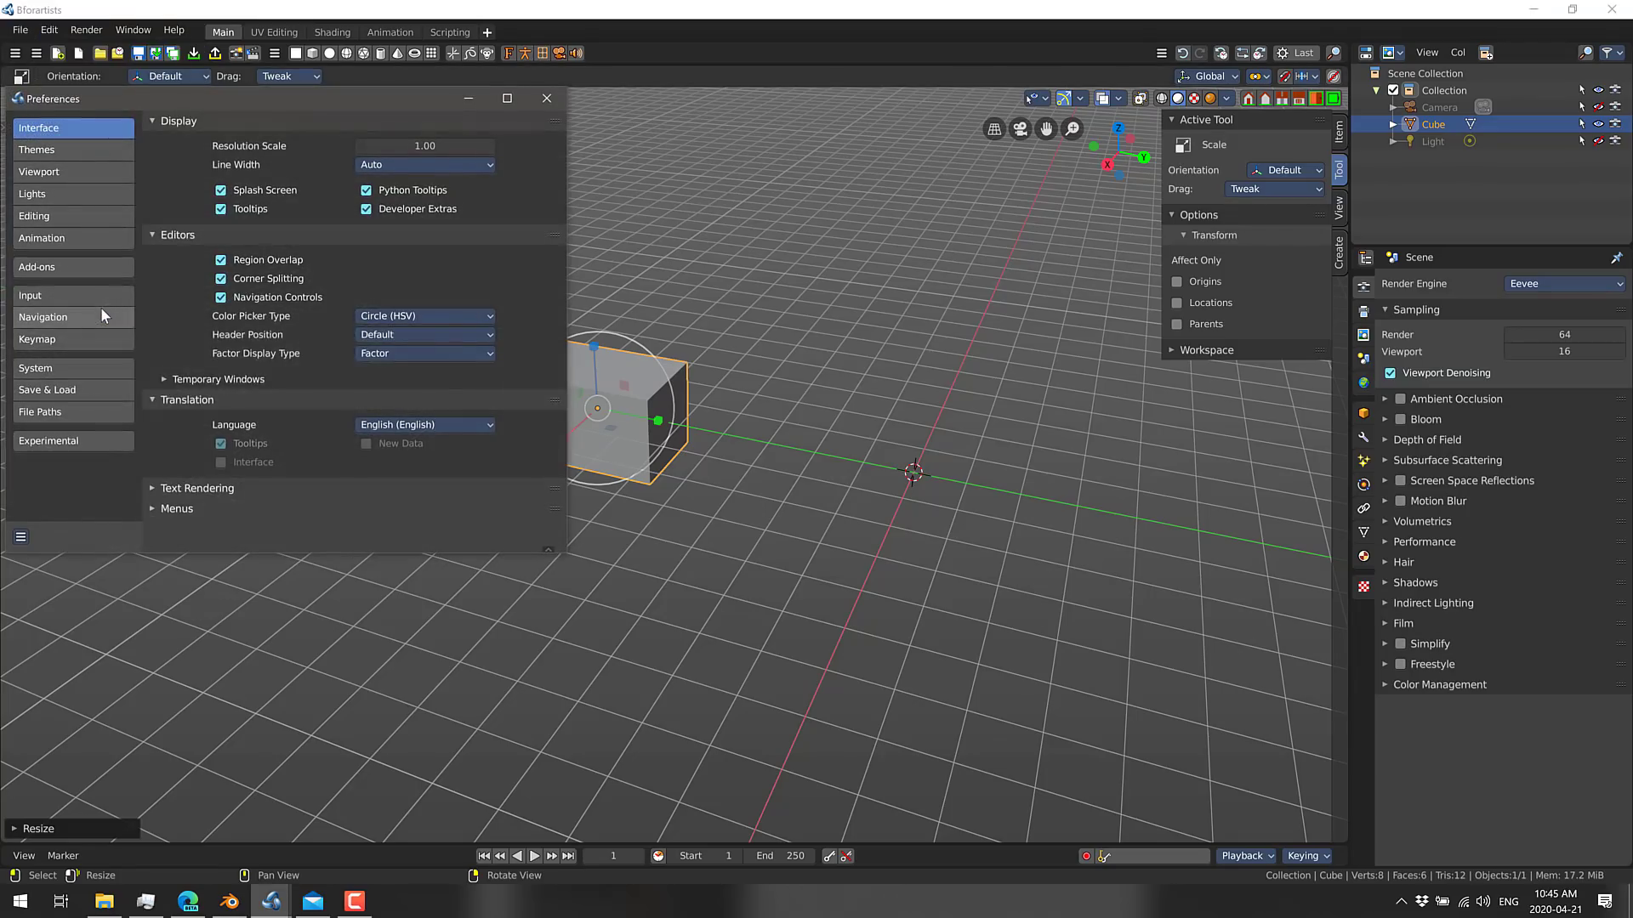
pyautogui.click(50, 340)
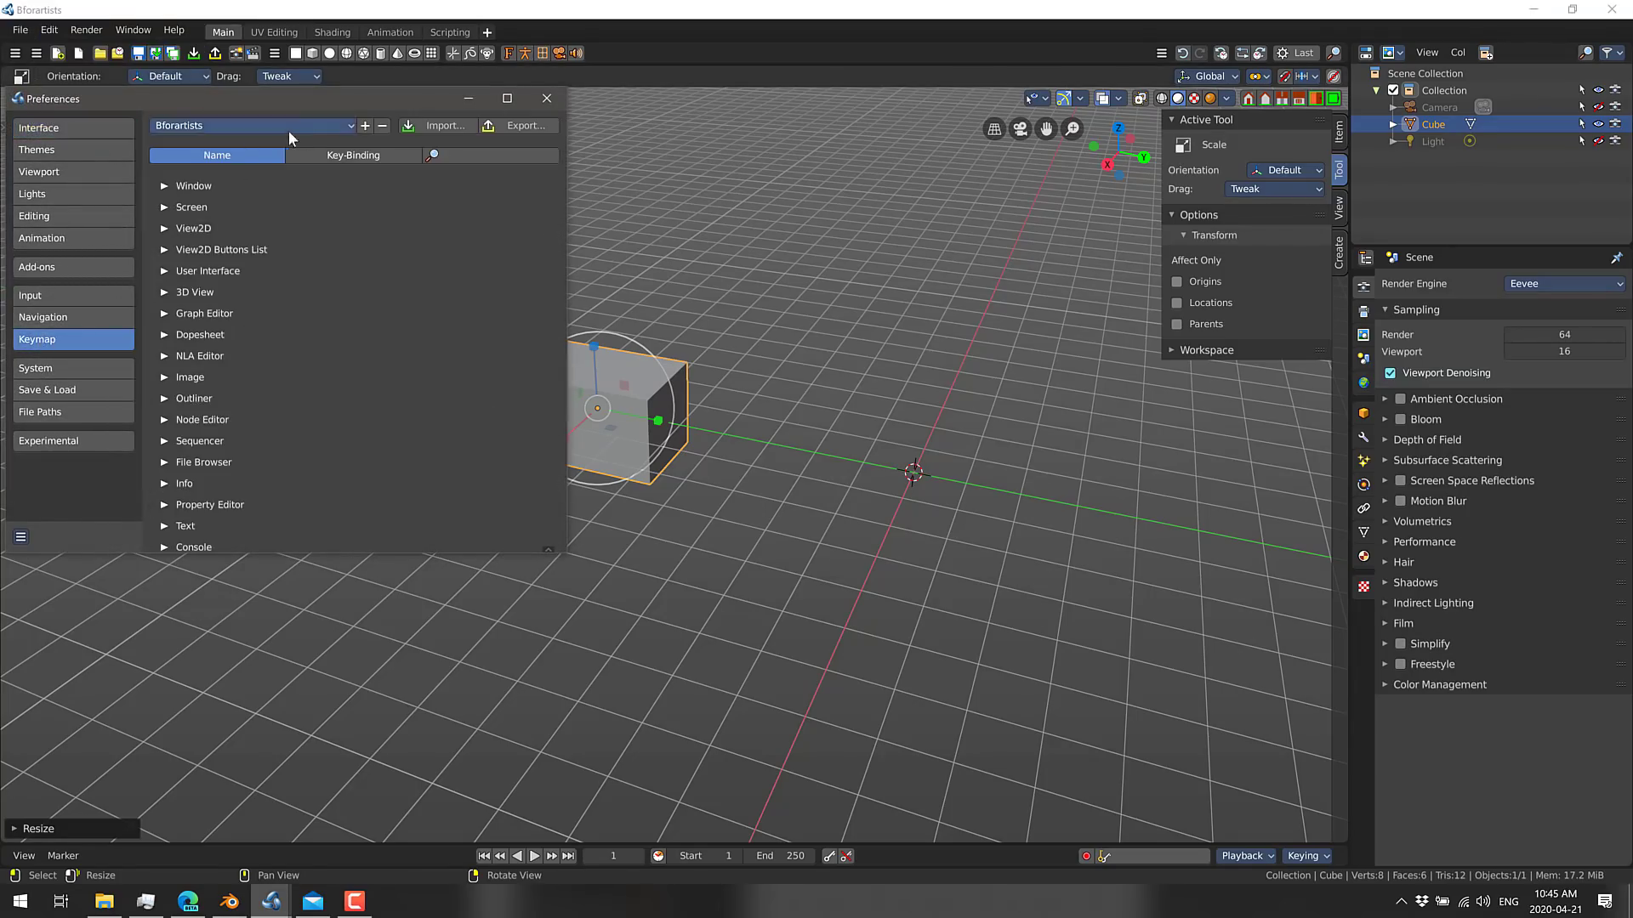
pyautogui.click(329, 129)
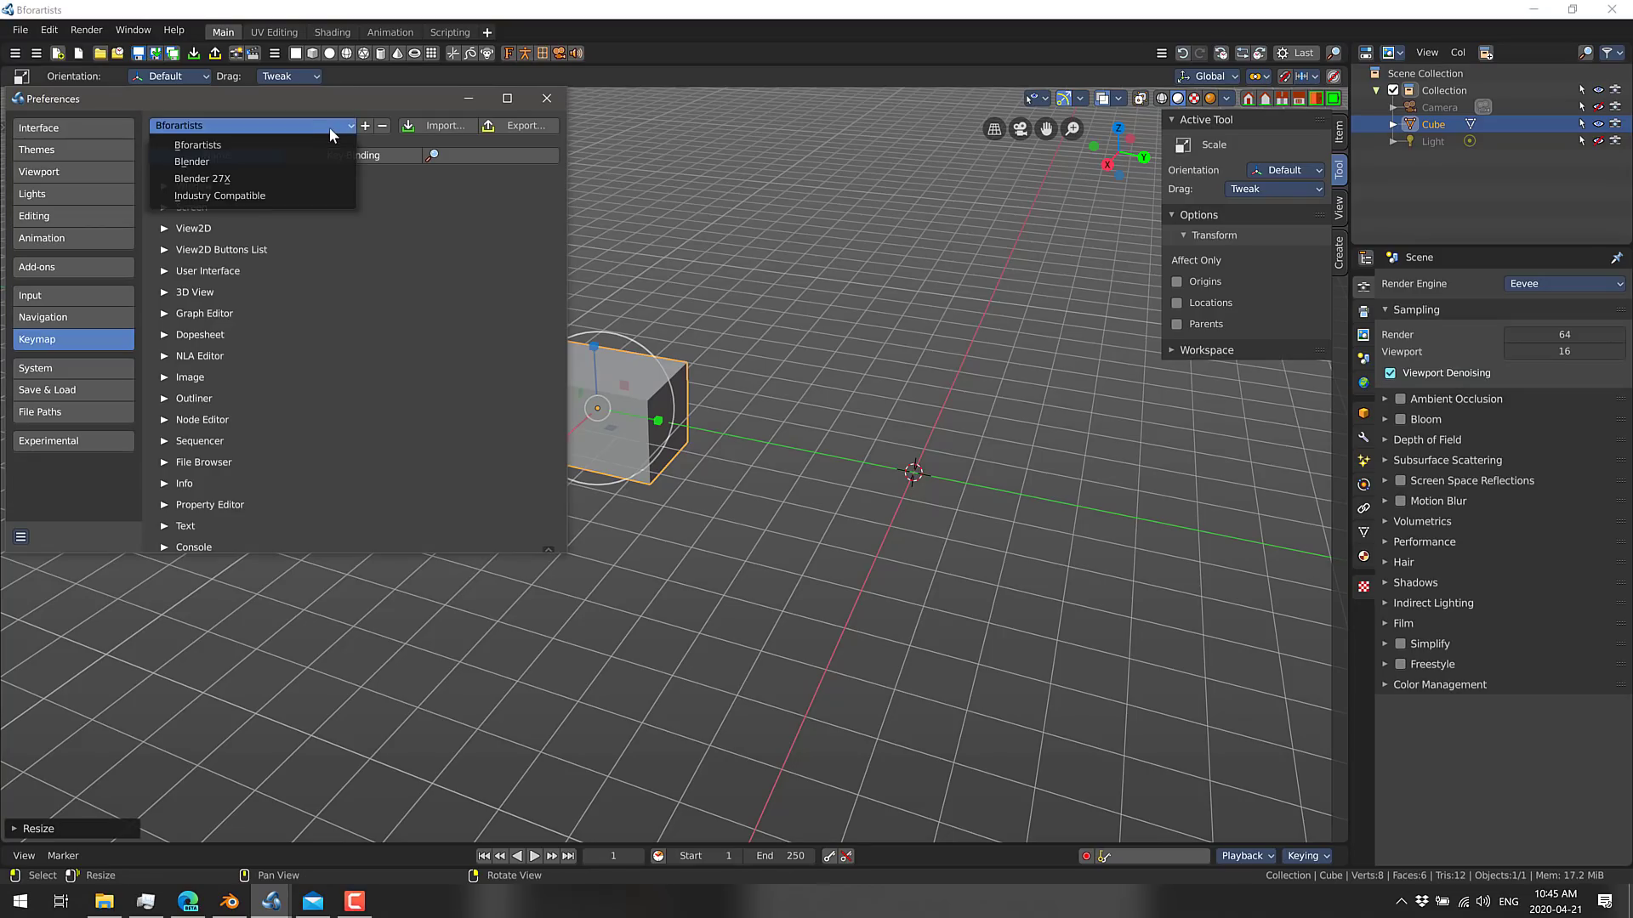
pyautogui.click(264, 198)
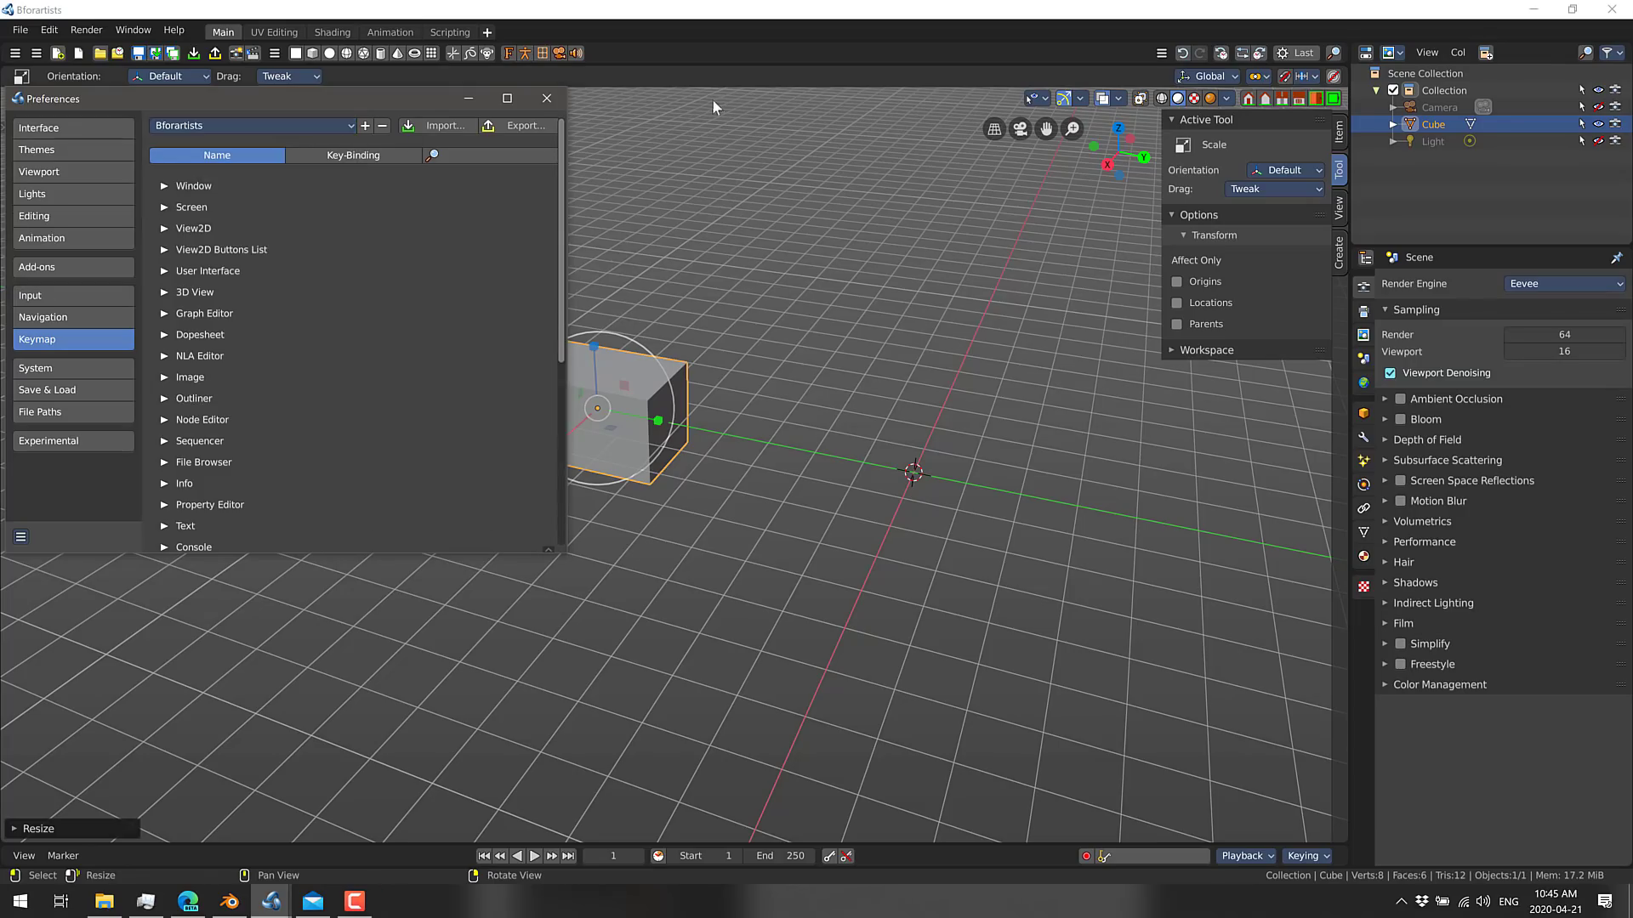
pyautogui.click(545, 98)
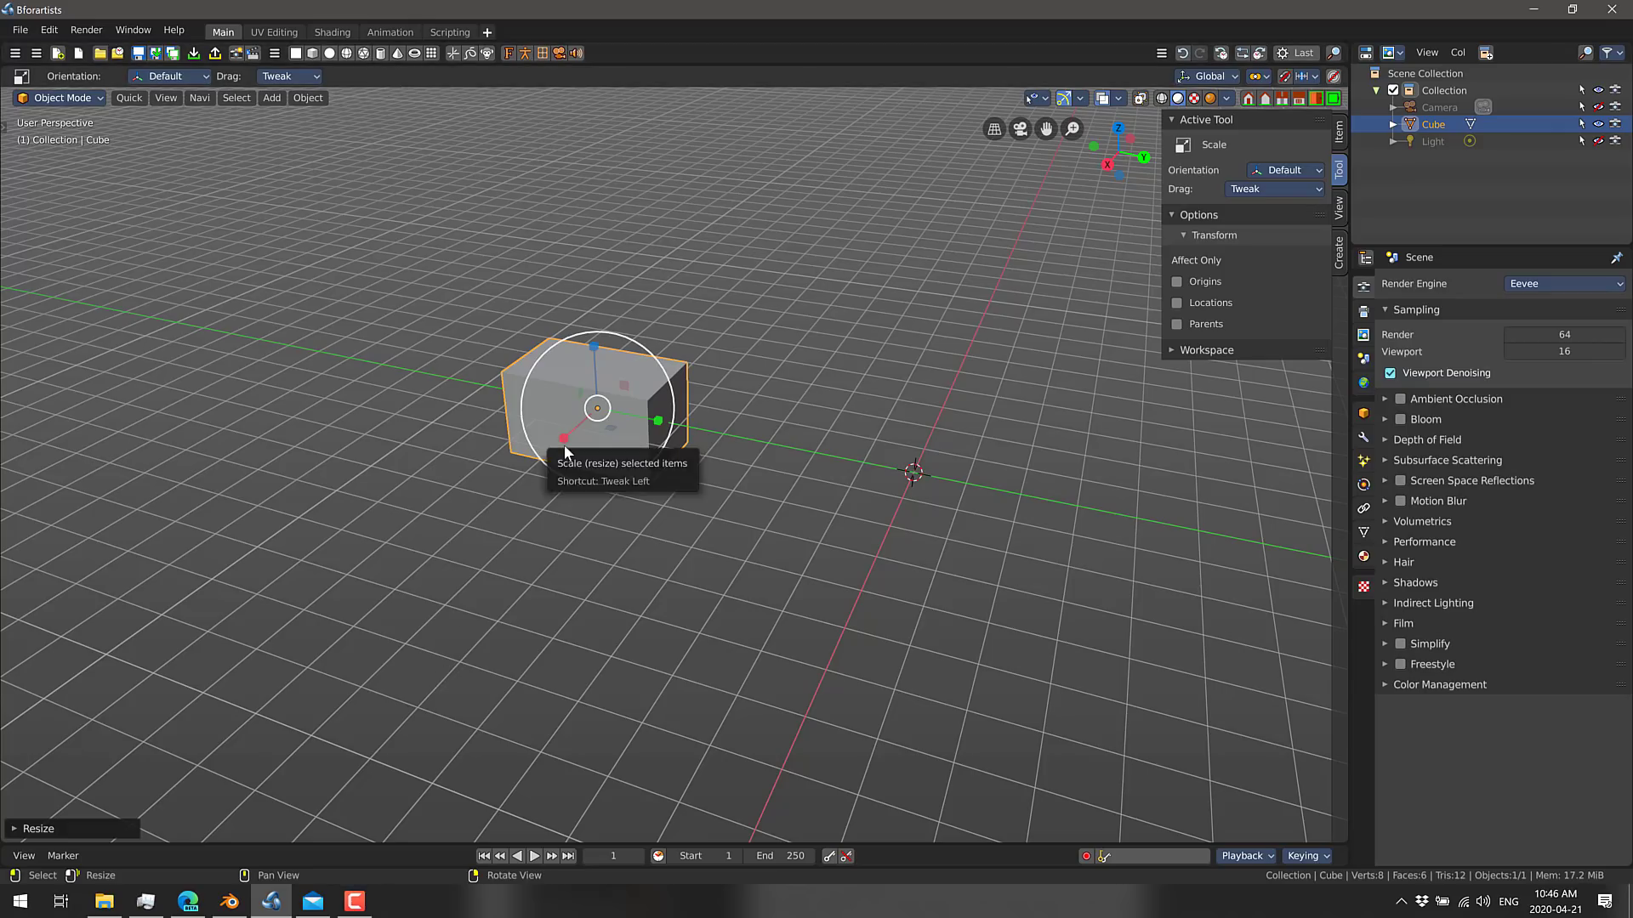
# - Move the stretched cube freely away from the Y axis line with the Move tool
pyautogui.press('w')
pyautogui.moveTo(564, 446); pyautogui.dragTo(702, 322)
# - Add a circle, UV sphere, icosphere, cone and cylinder, and move the cylinder along the negative Y axis
pyautogui.click(330, 53)
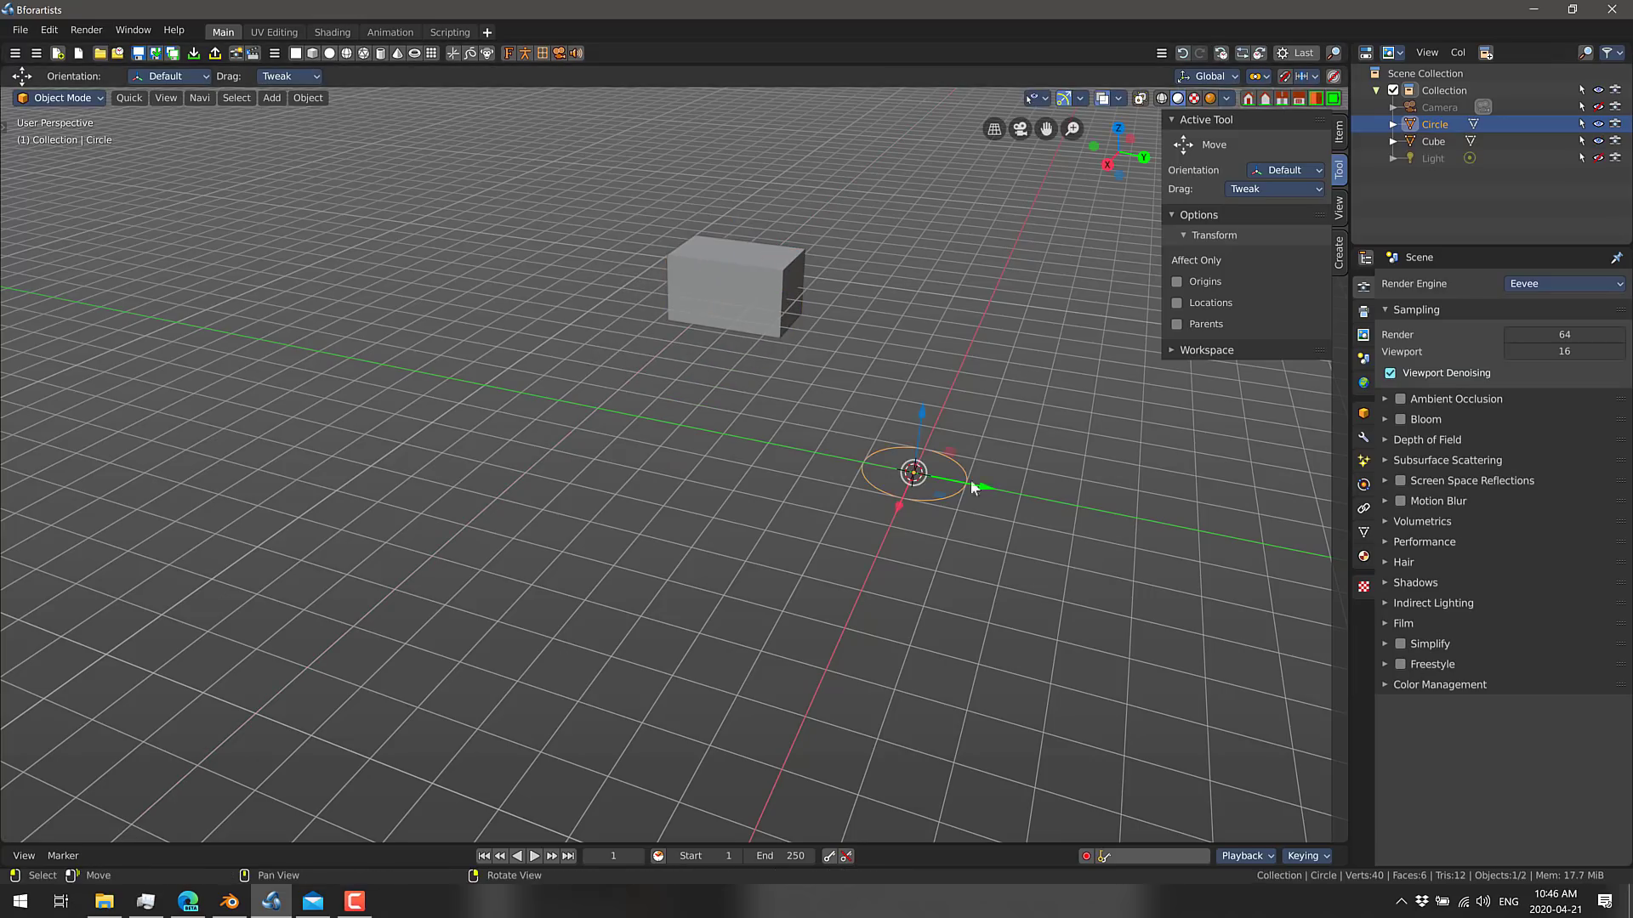
pyautogui.click(345, 56)
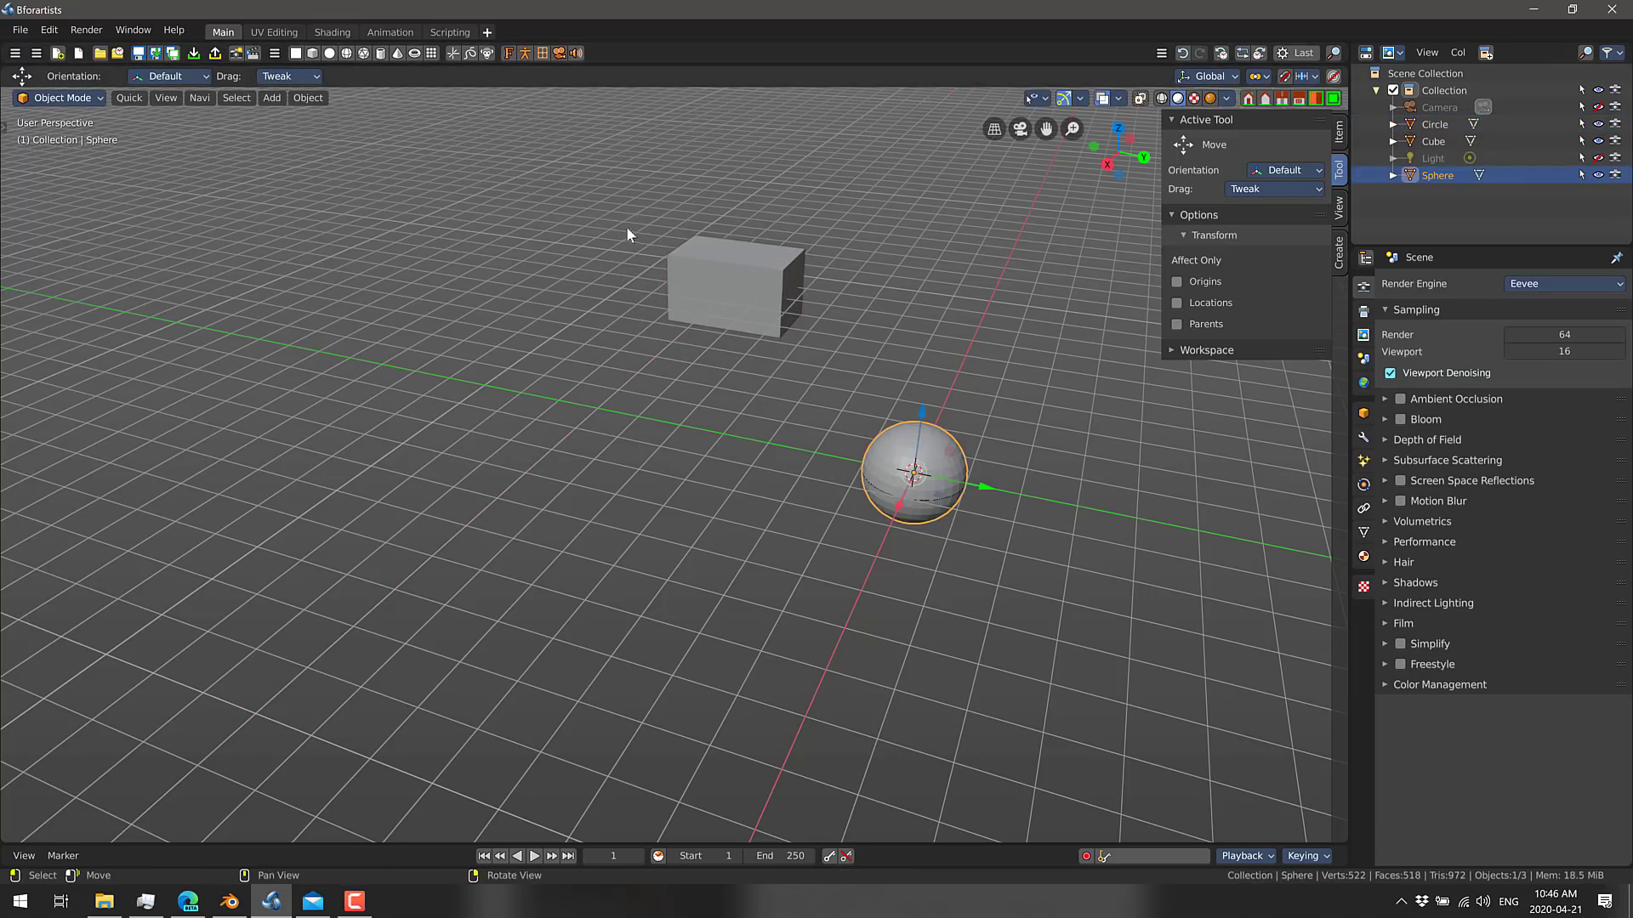
pyautogui.click(363, 53)
pyautogui.click(397, 53)
pyautogui.click(380, 52)
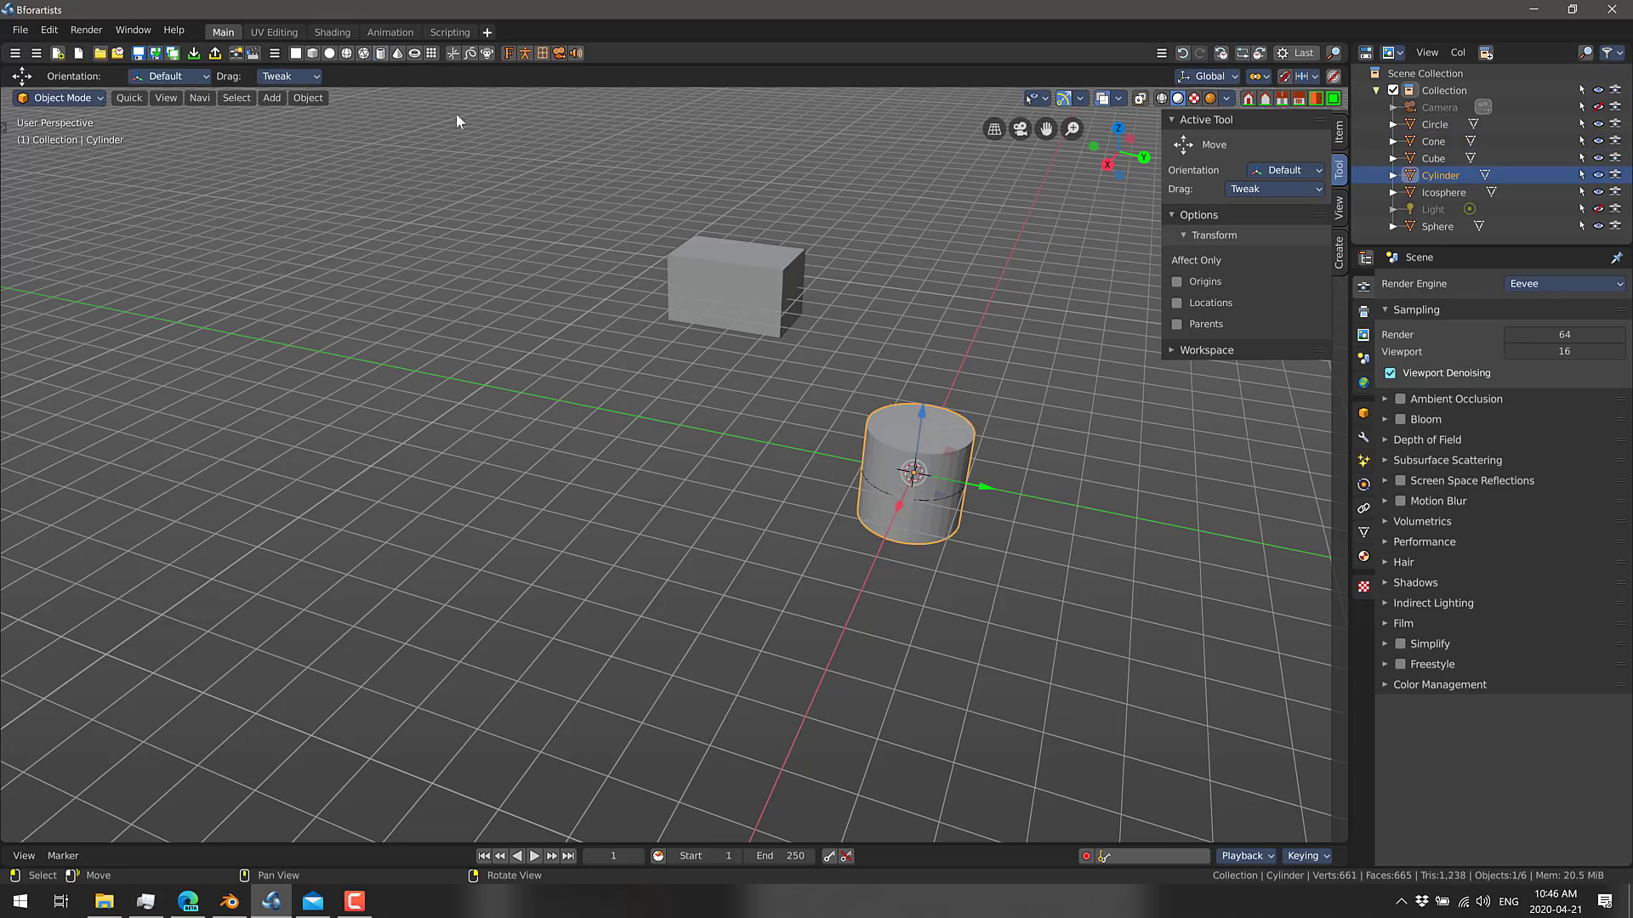
pyautogui.moveTo(994, 482); pyautogui.dragTo(709, 422)
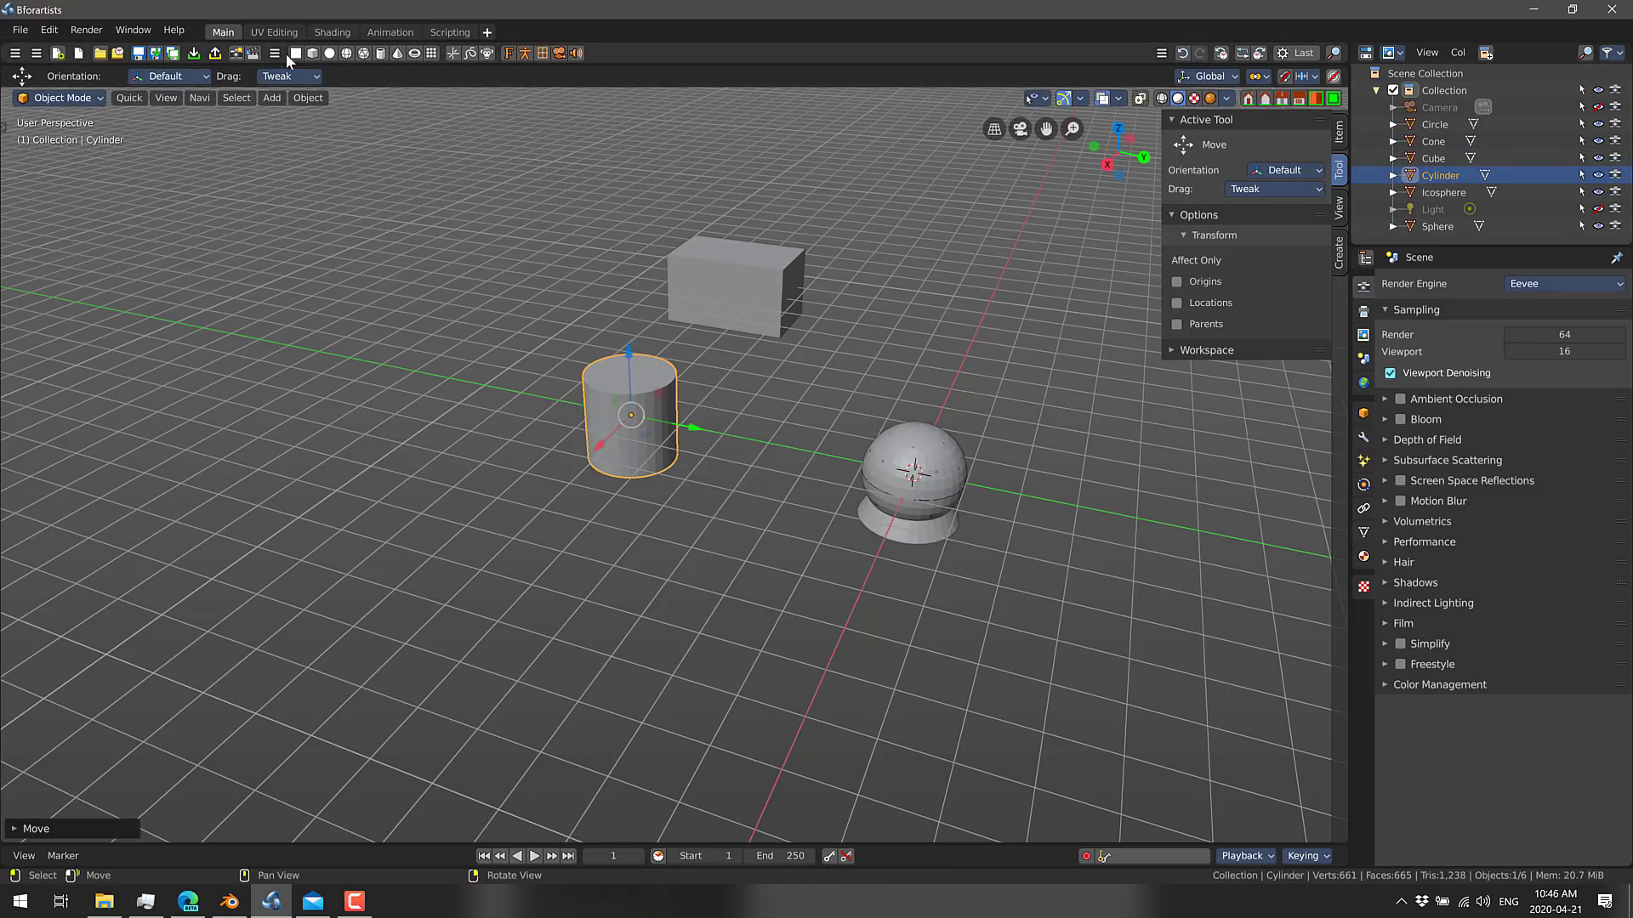
# - Switch the cylinder to Edit Mode and back to Object Mode to compare which primitive tools are offered
pyautogui.click(59, 98)
pyautogui.click(80, 137)
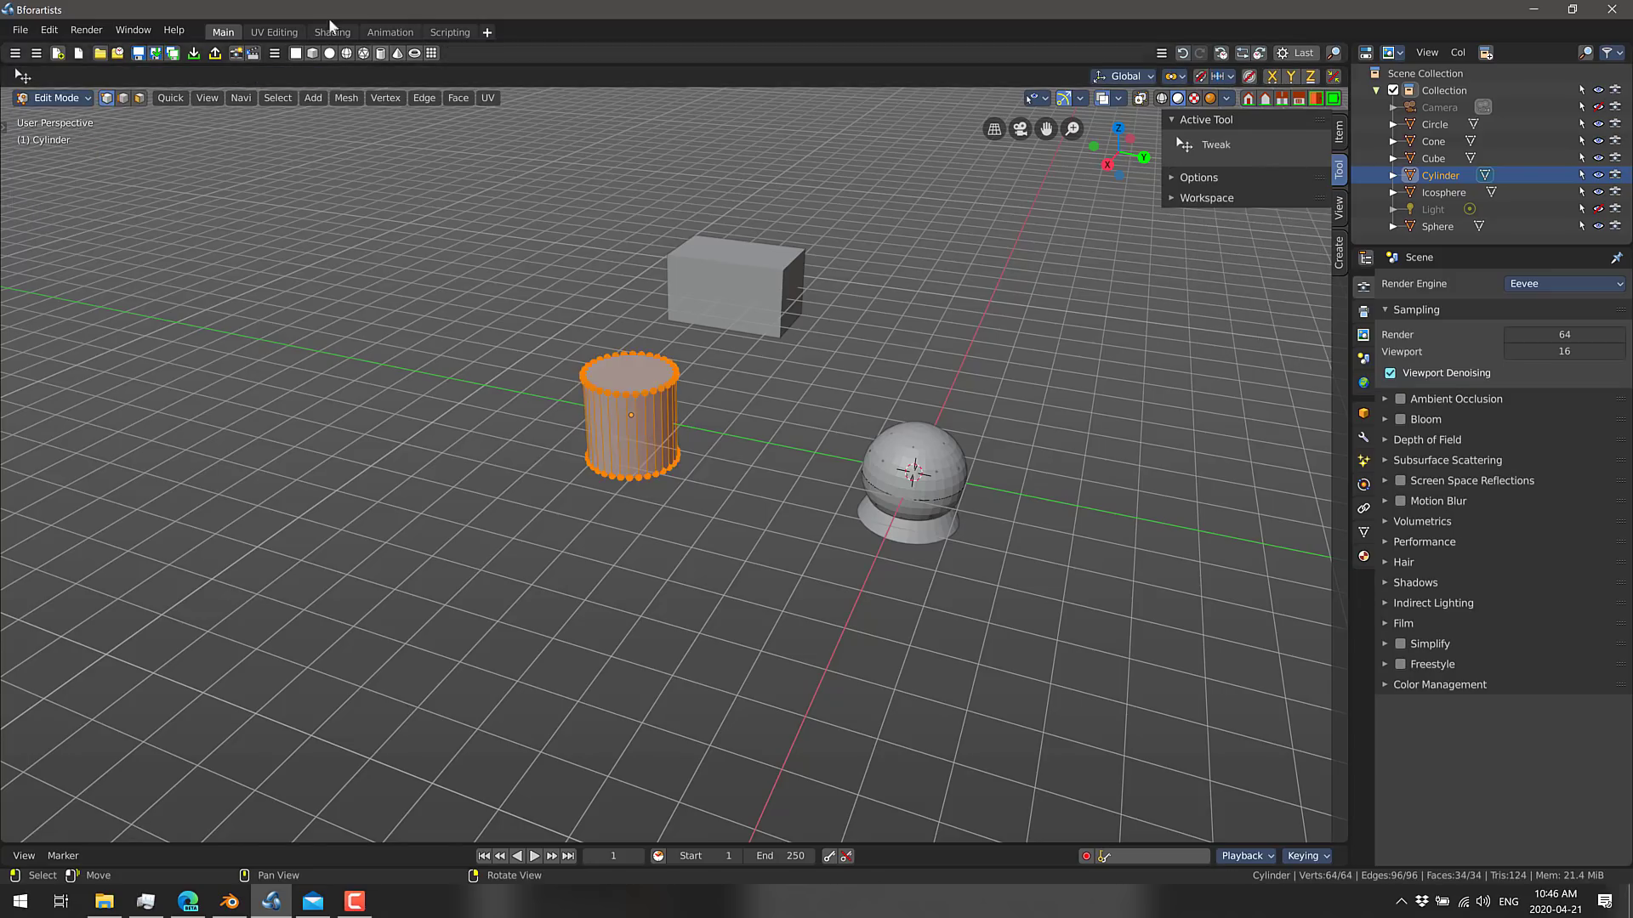
pyautogui.click(61, 98)
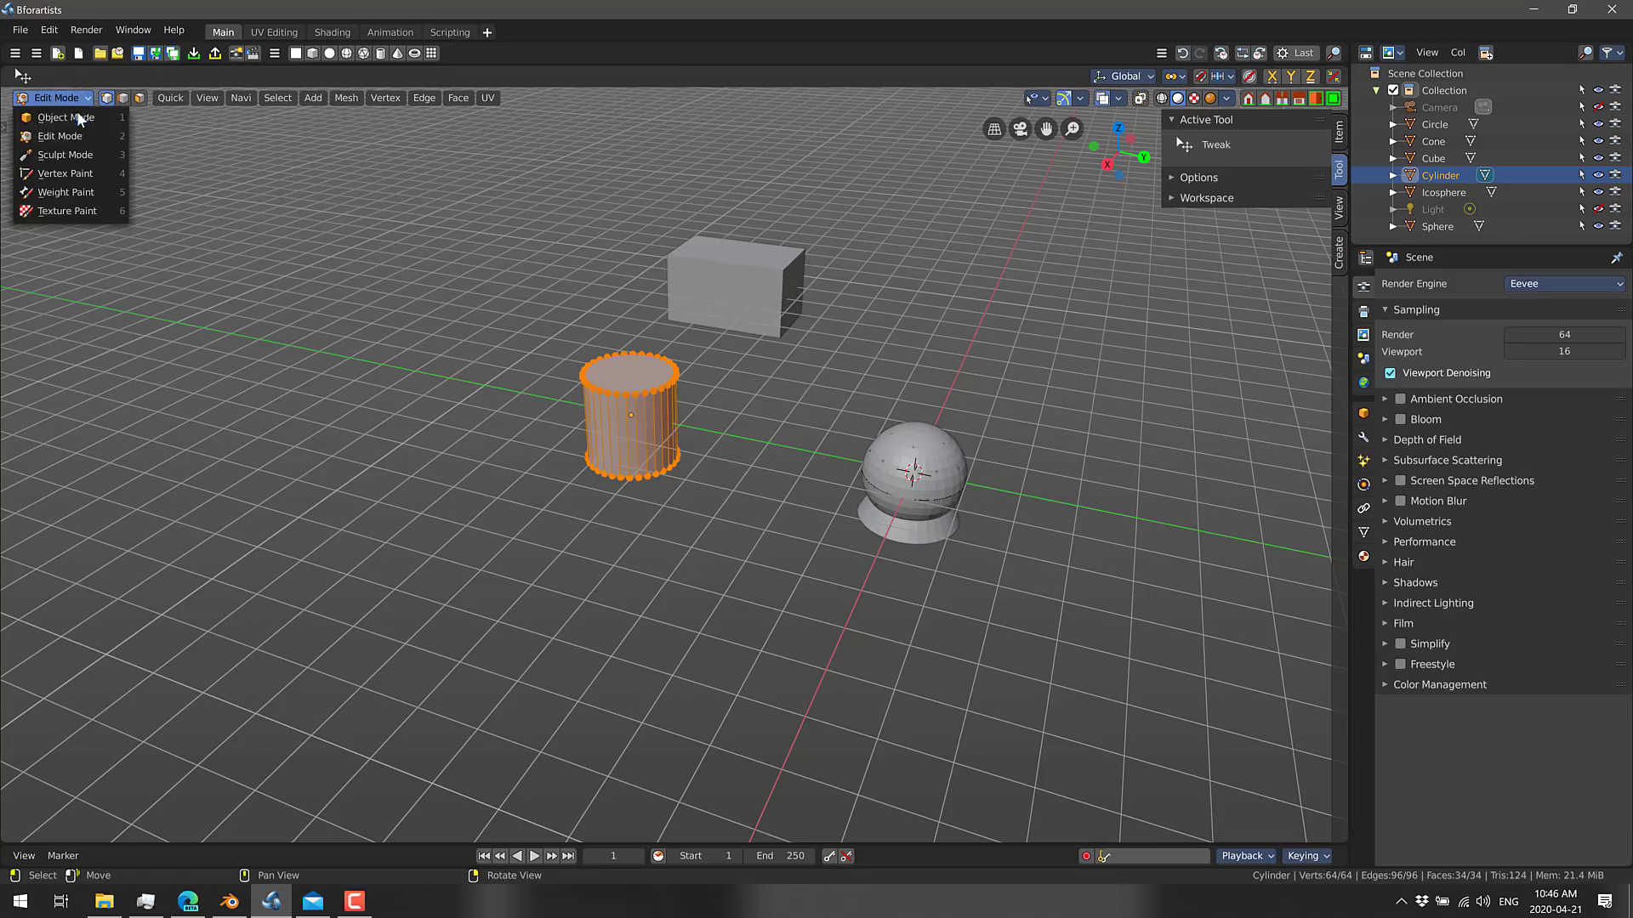
pyautogui.click(68, 118)
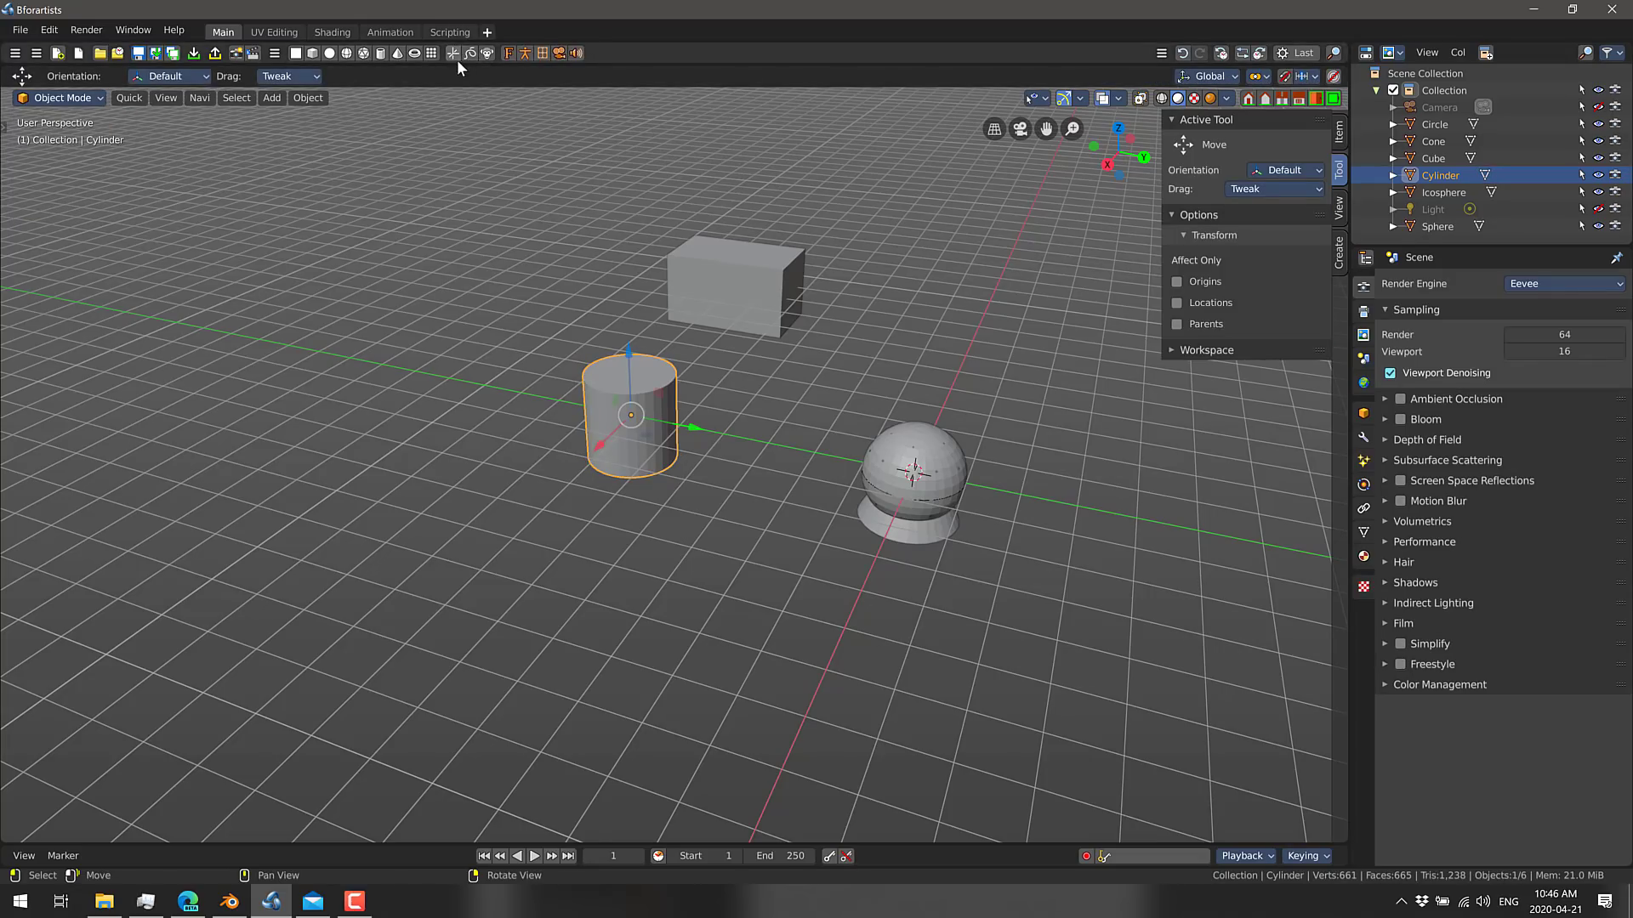
# - Enable the Metaball primitives in the toolbar and show the 3D view's tool shelf again
pyautogui.click(275, 53)
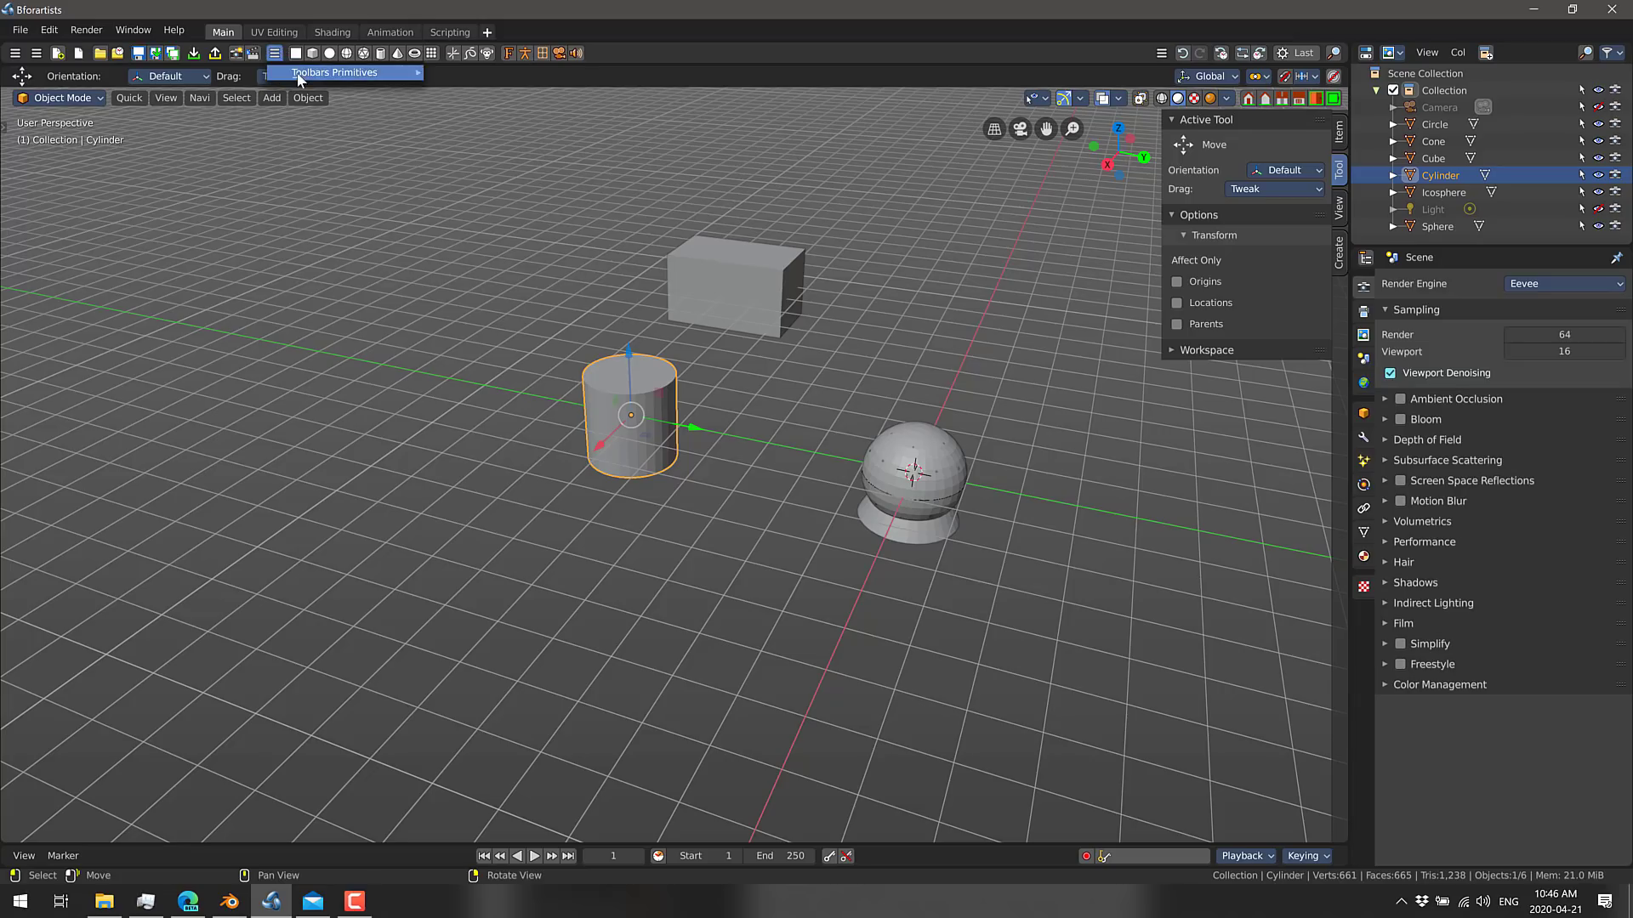
pyautogui.moveTo(340, 72)
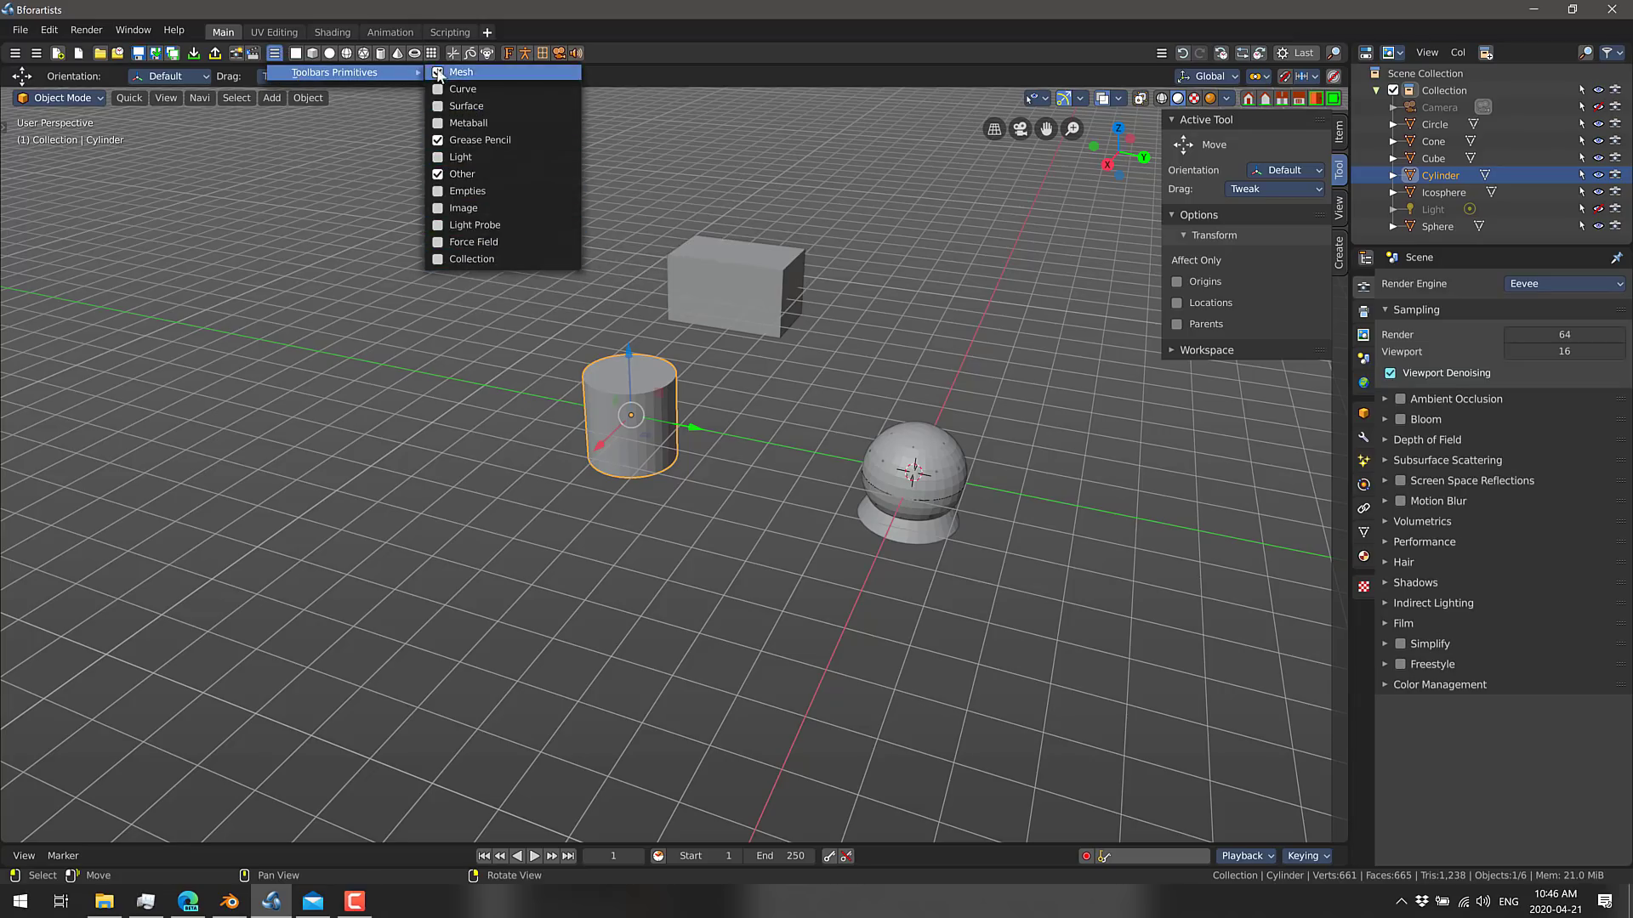
pyautogui.click(440, 121)
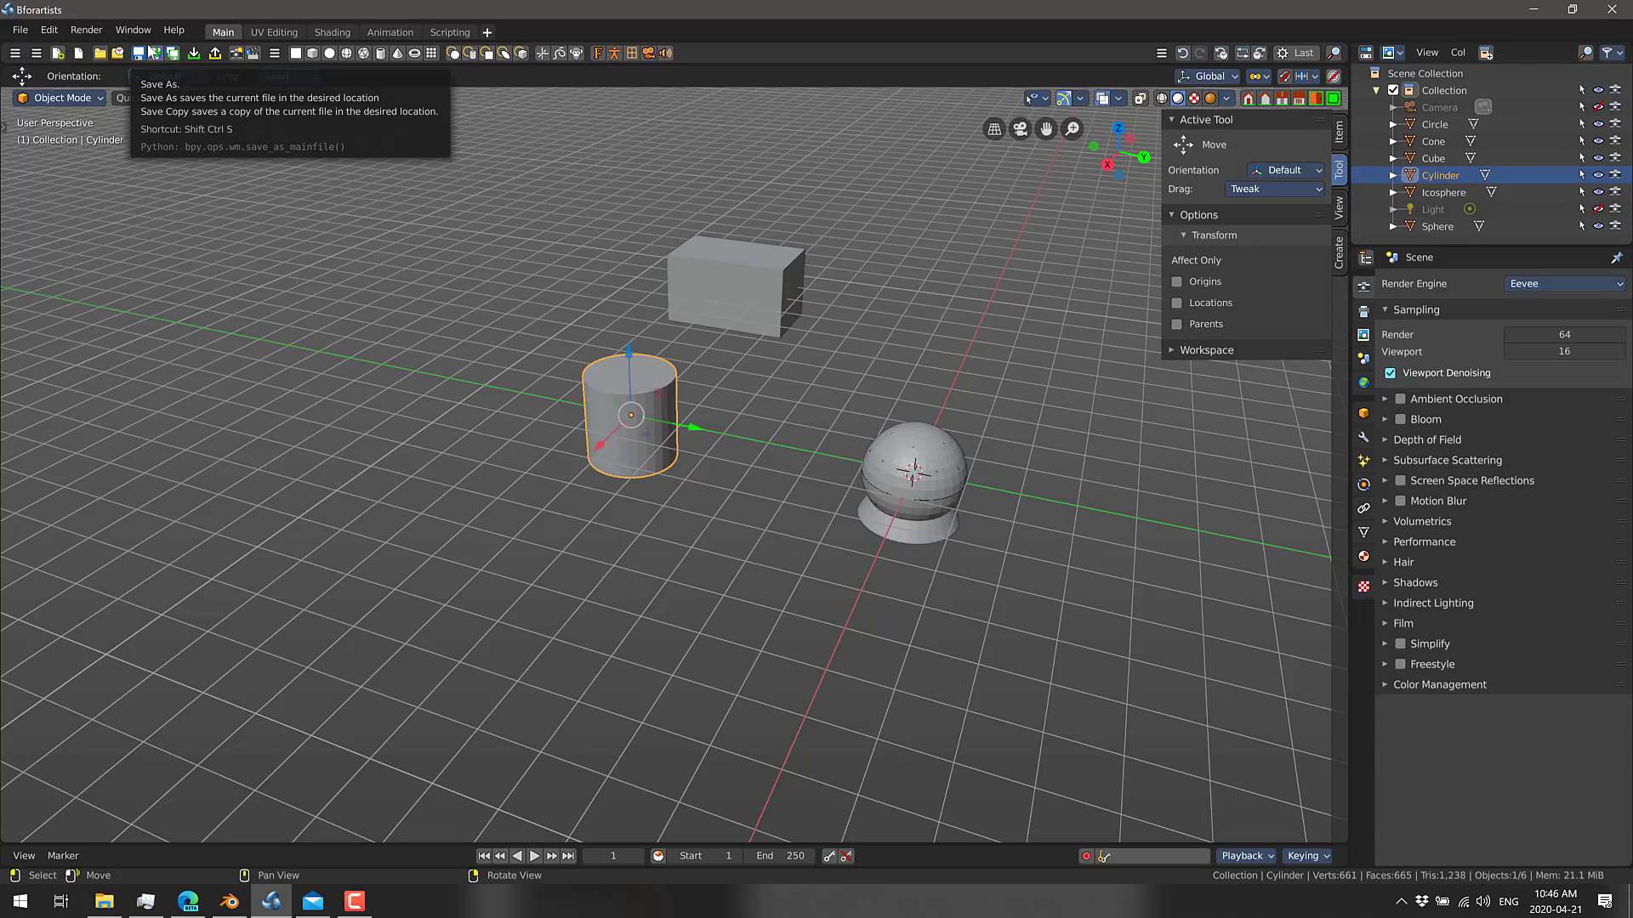
pyautogui.press('t')
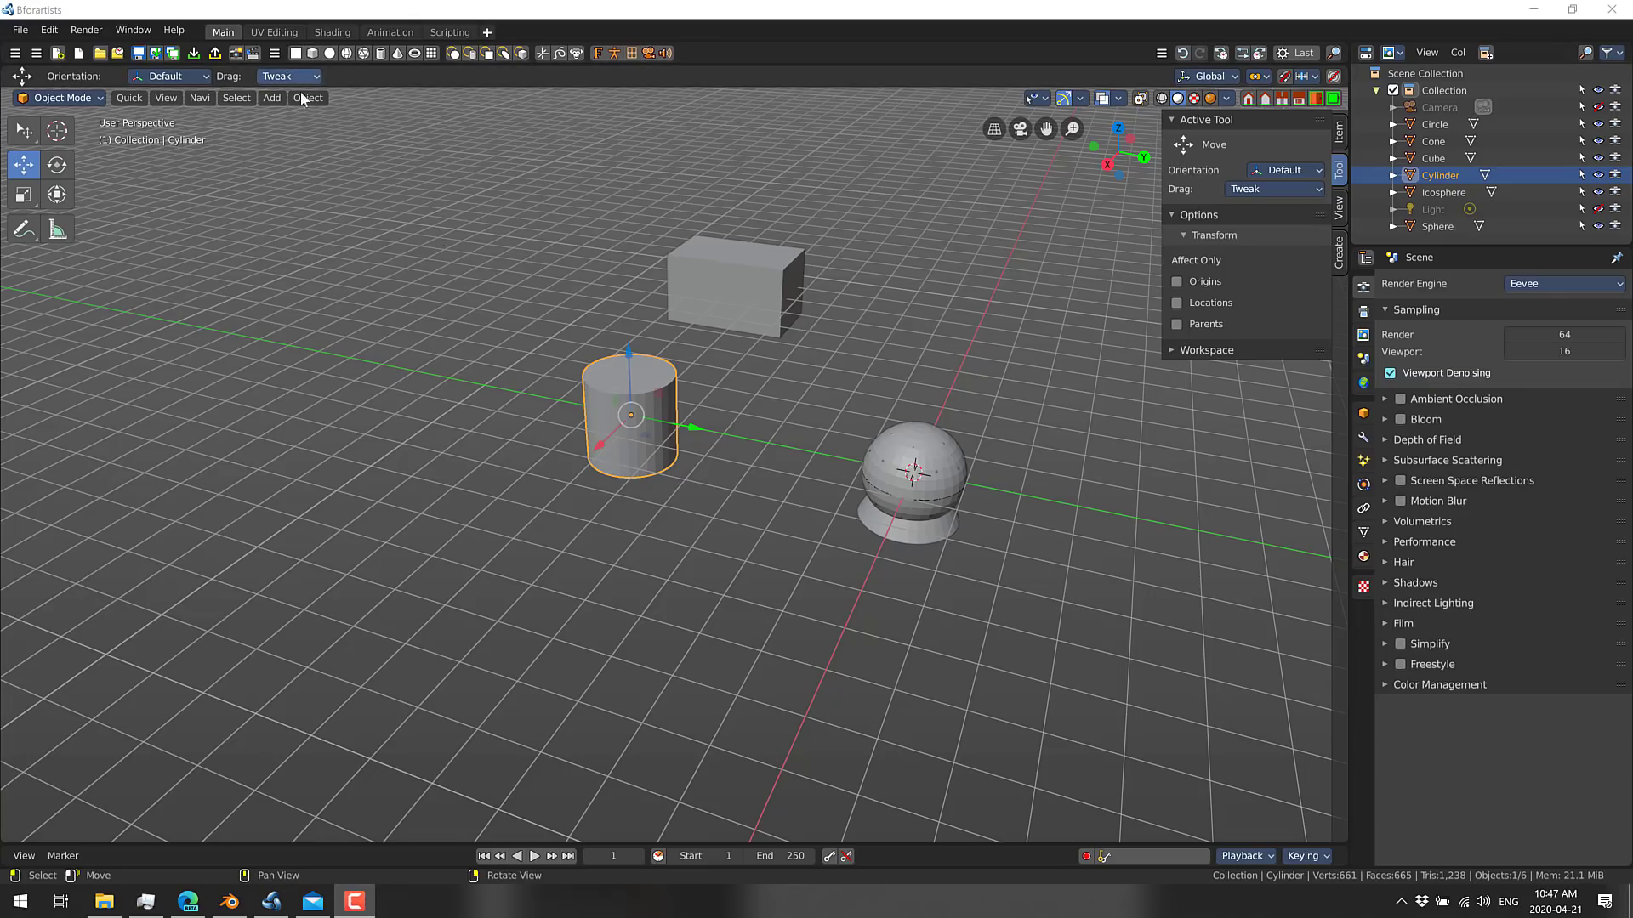
# - Look over the Add, Object and Select menus of the 3D view
pyautogui.click(271, 97)
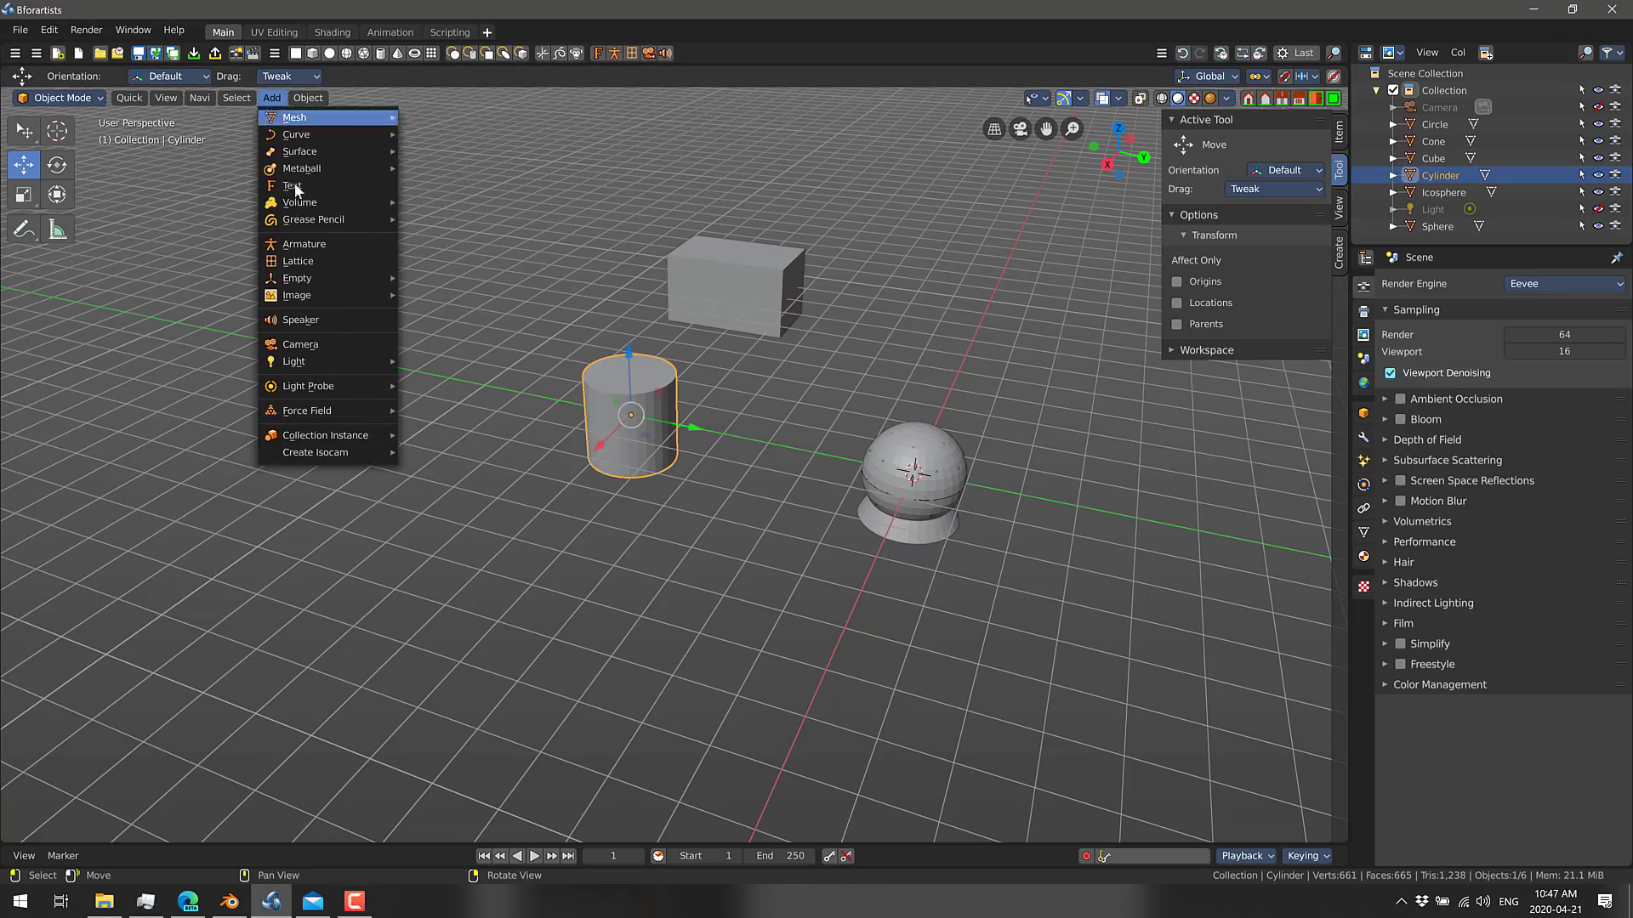
pyautogui.click(297, 99)
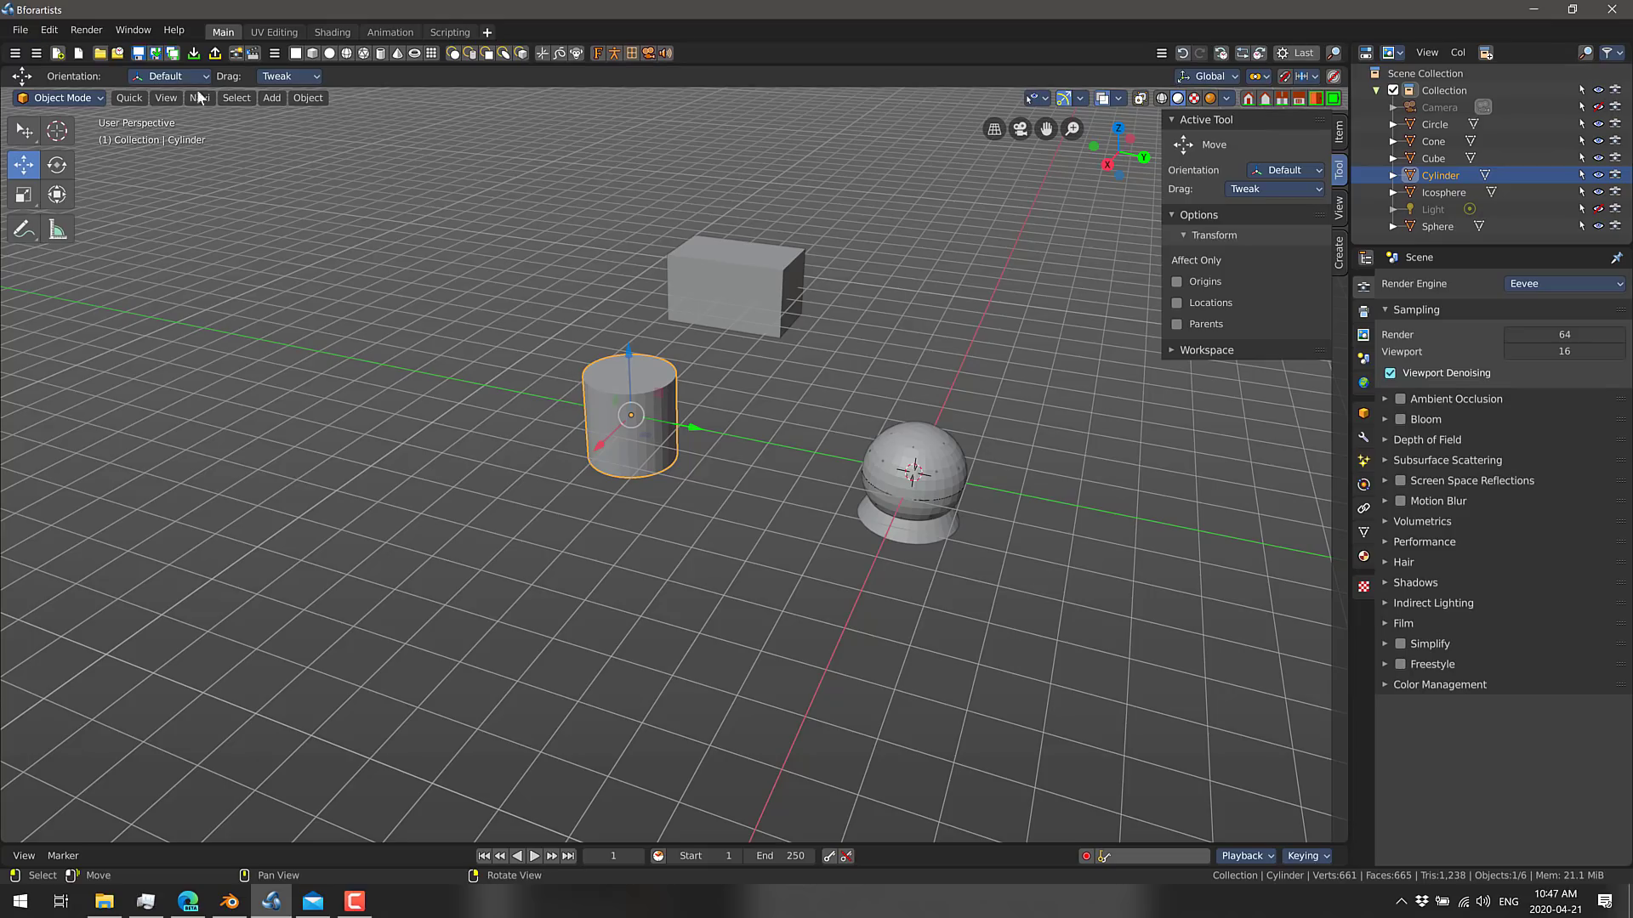
pyautogui.click(233, 98)
# - Switch to Blender and show its sidebar's Tool settings for comparison, then return to Bforartists
pyautogui.hotkey('alt', 'Tab')
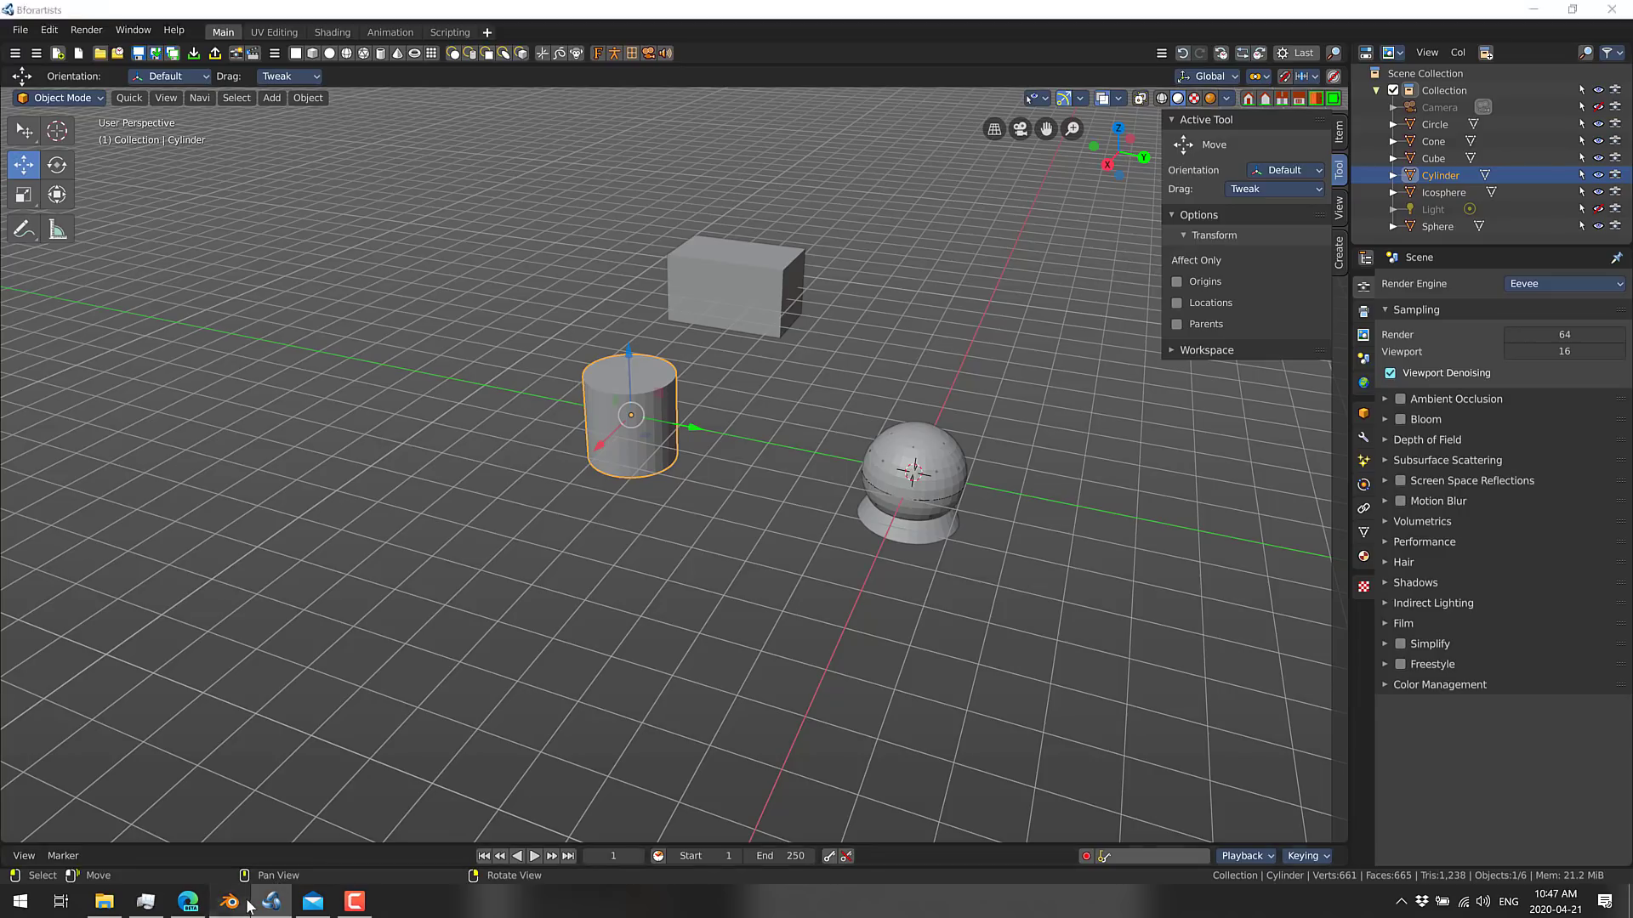
pyautogui.press('n')
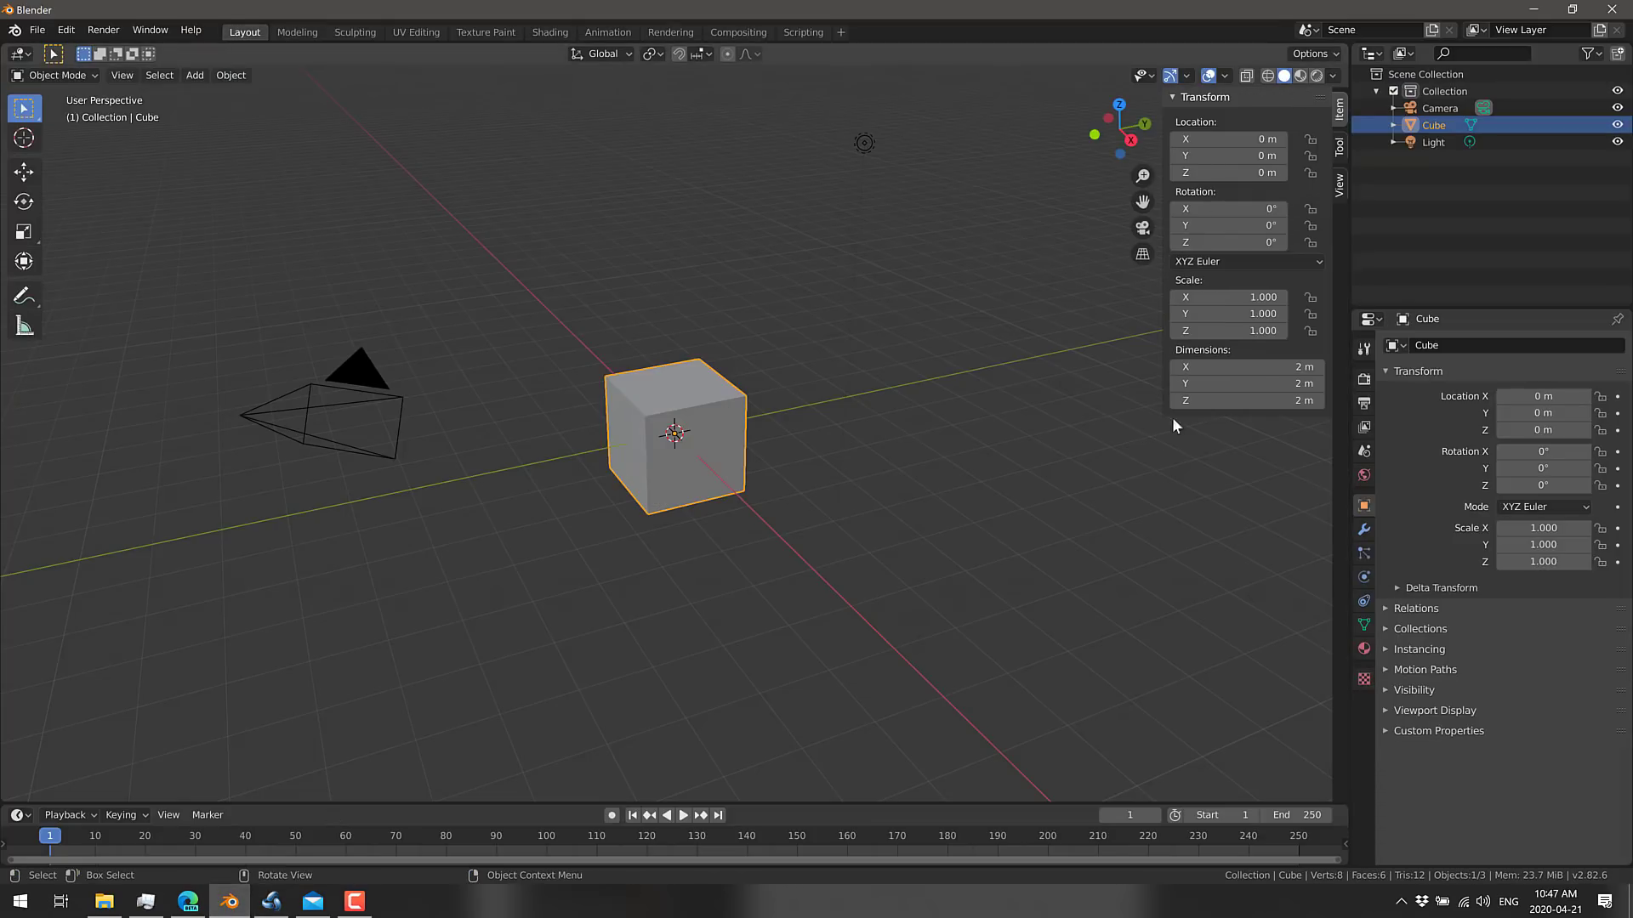
pyautogui.click(1339, 146)
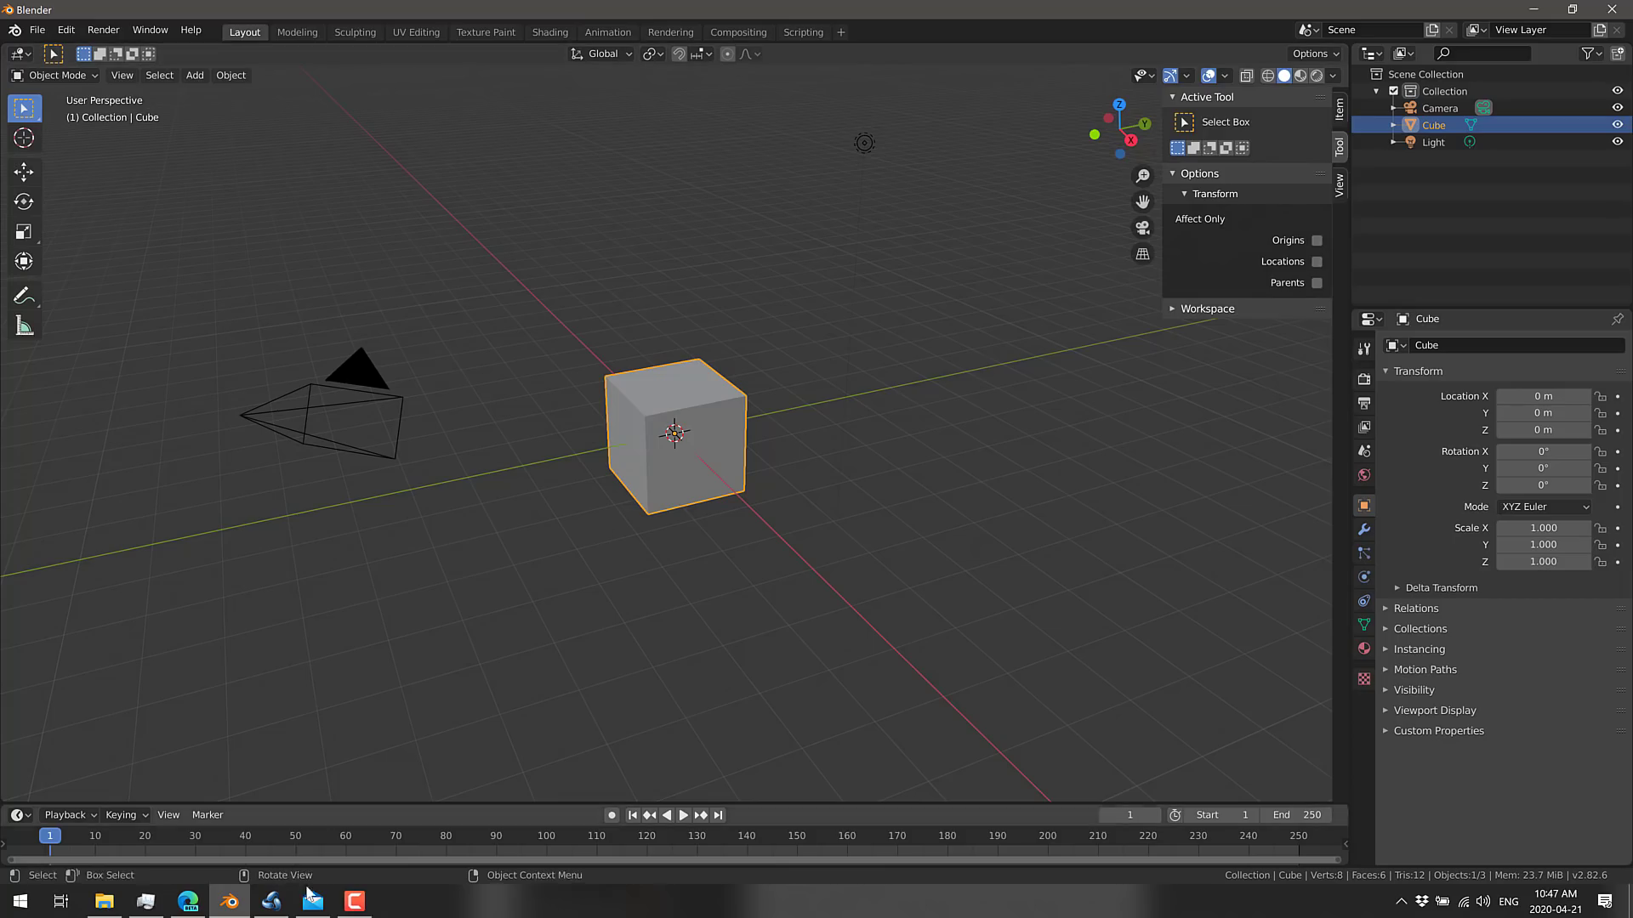
pyautogui.hotkey('alt', 'Tab')
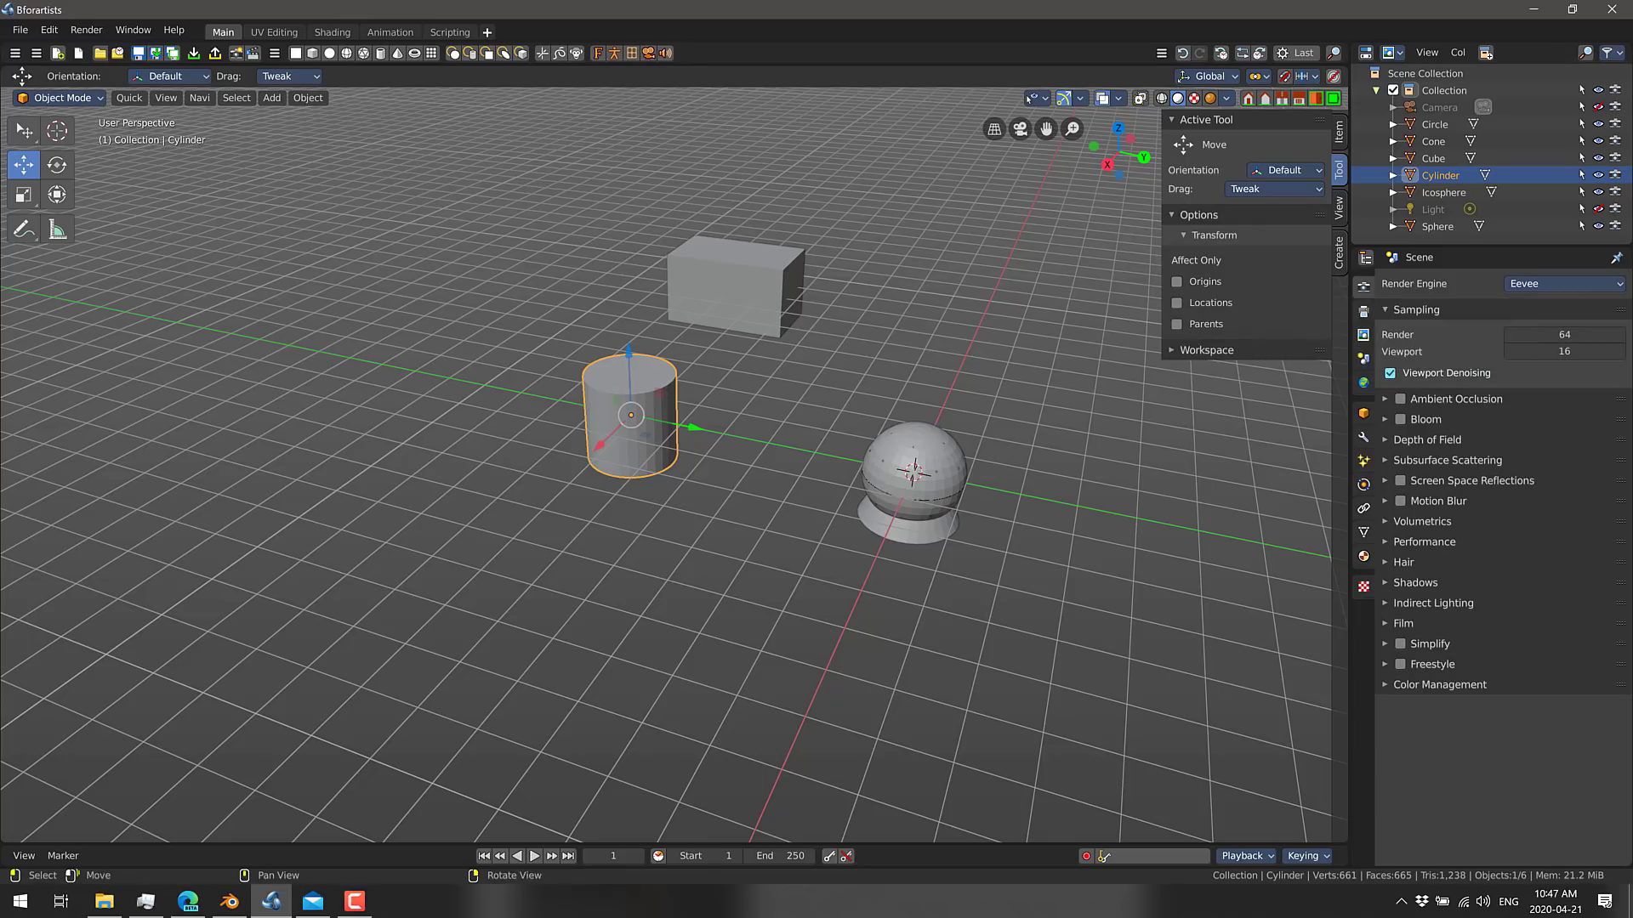
# - Open the Object menu for the cylinder to examine its commands
pyautogui.press('F10')
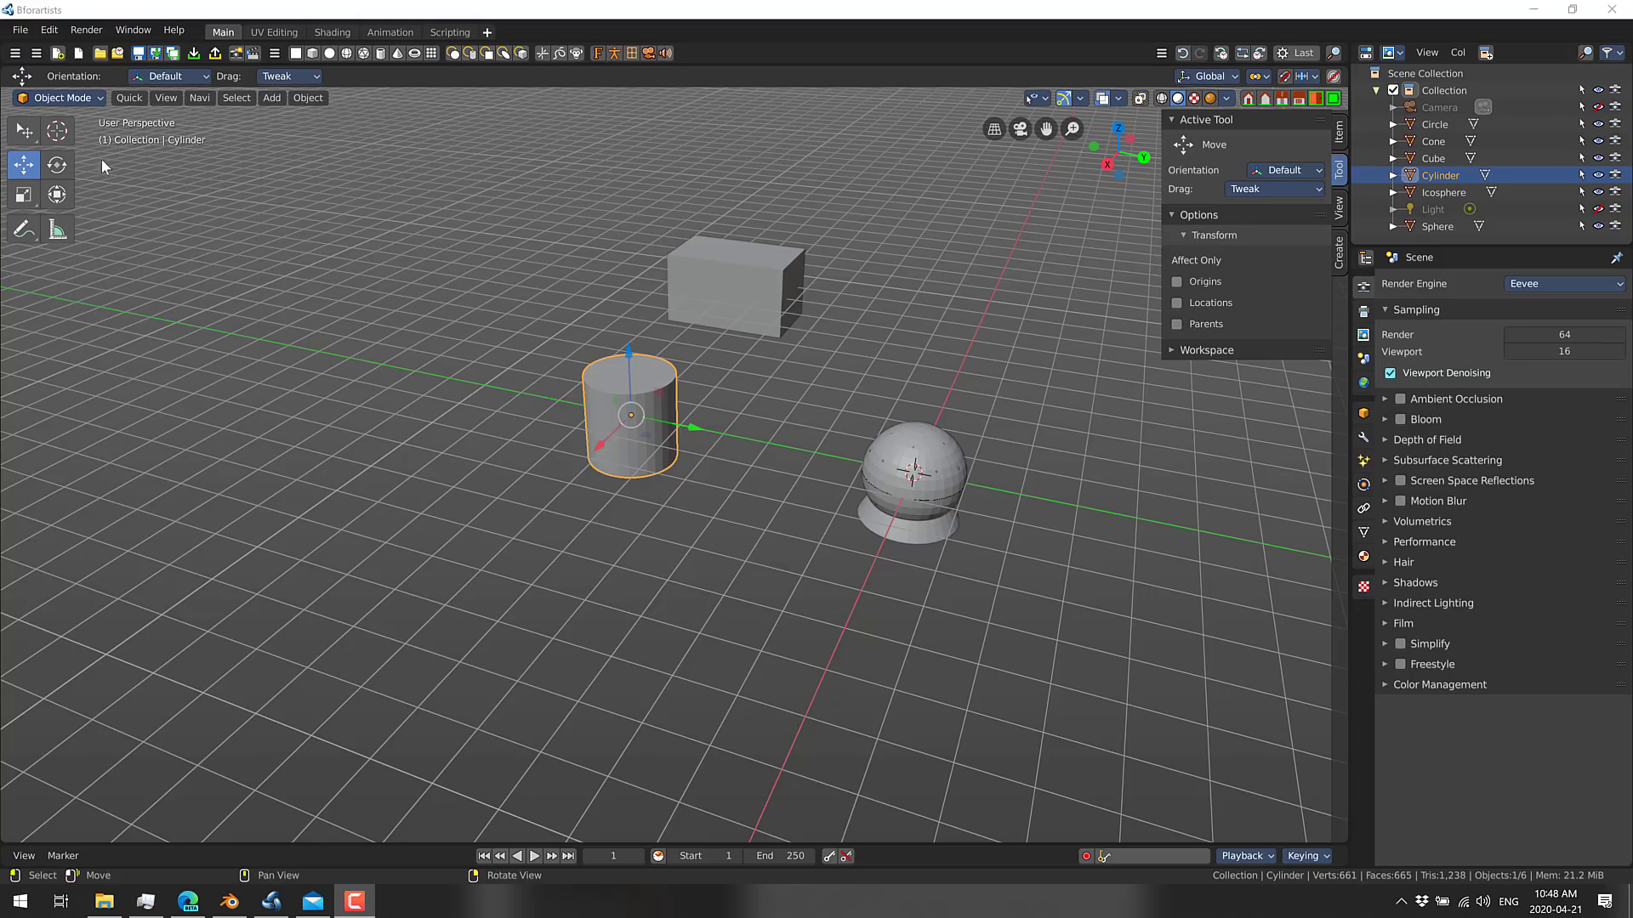
pyautogui.click(298, 99)
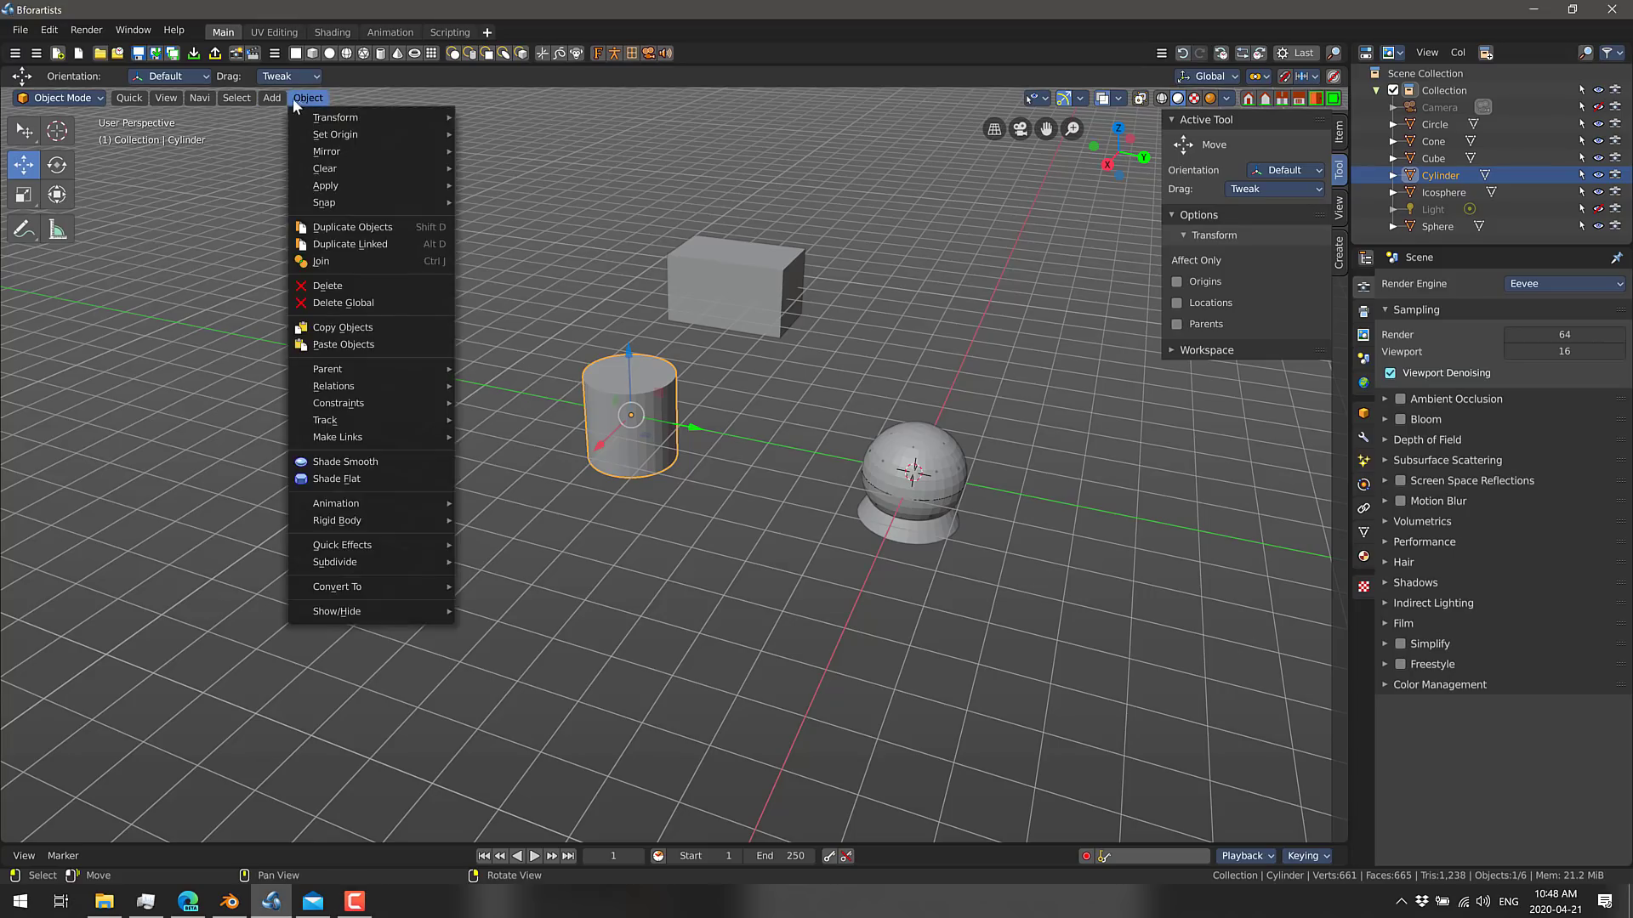
# - Add a text object between the cylinder and sphere, enter Edit Mode on it and open its Text menu
pyautogui.moveTo(267, 99)
pyautogui.press('Escape')
pyautogui.press('Tab')
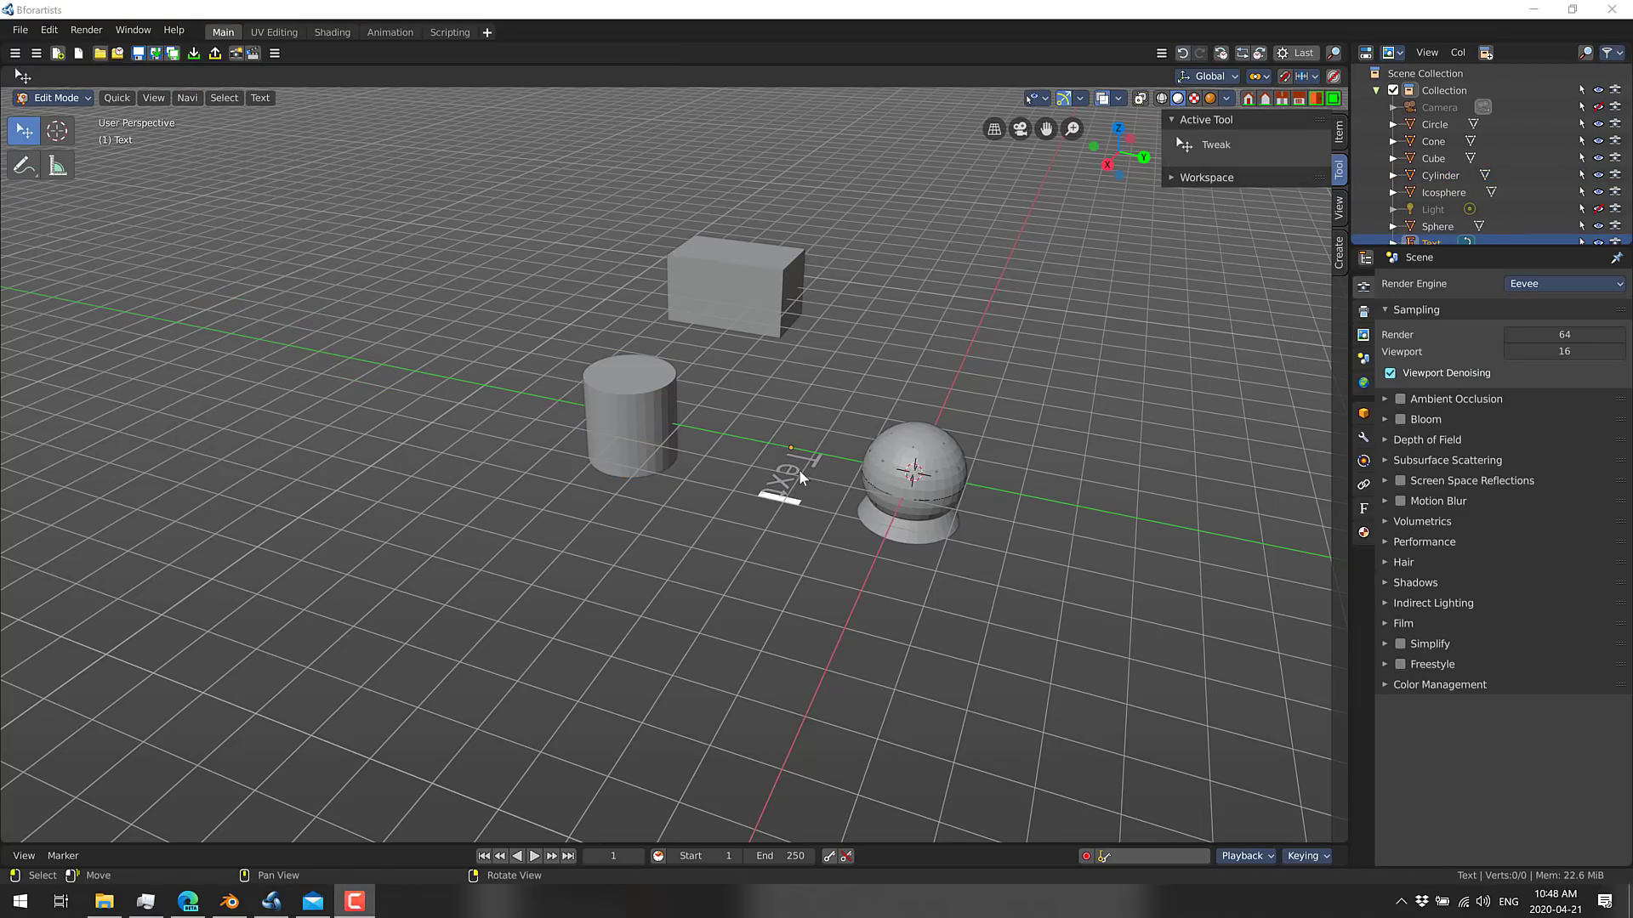
pyautogui.click(257, 99)
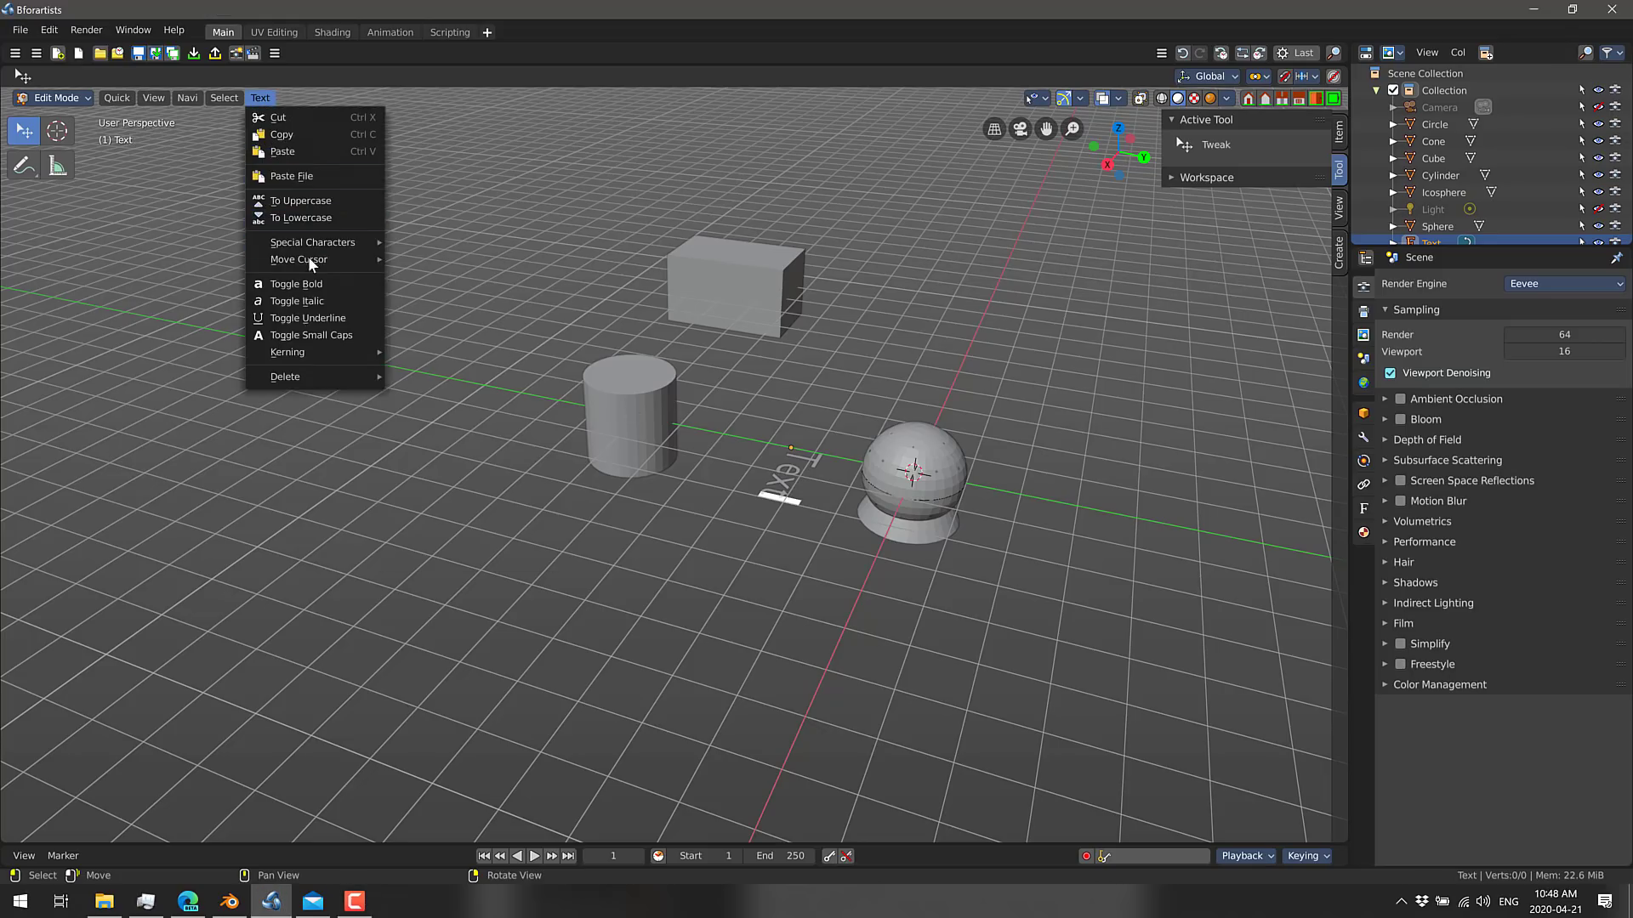
# - Look over the Move Cursor commands of the Text menu and close the menu
pyautogui.moveTo(308, 259)
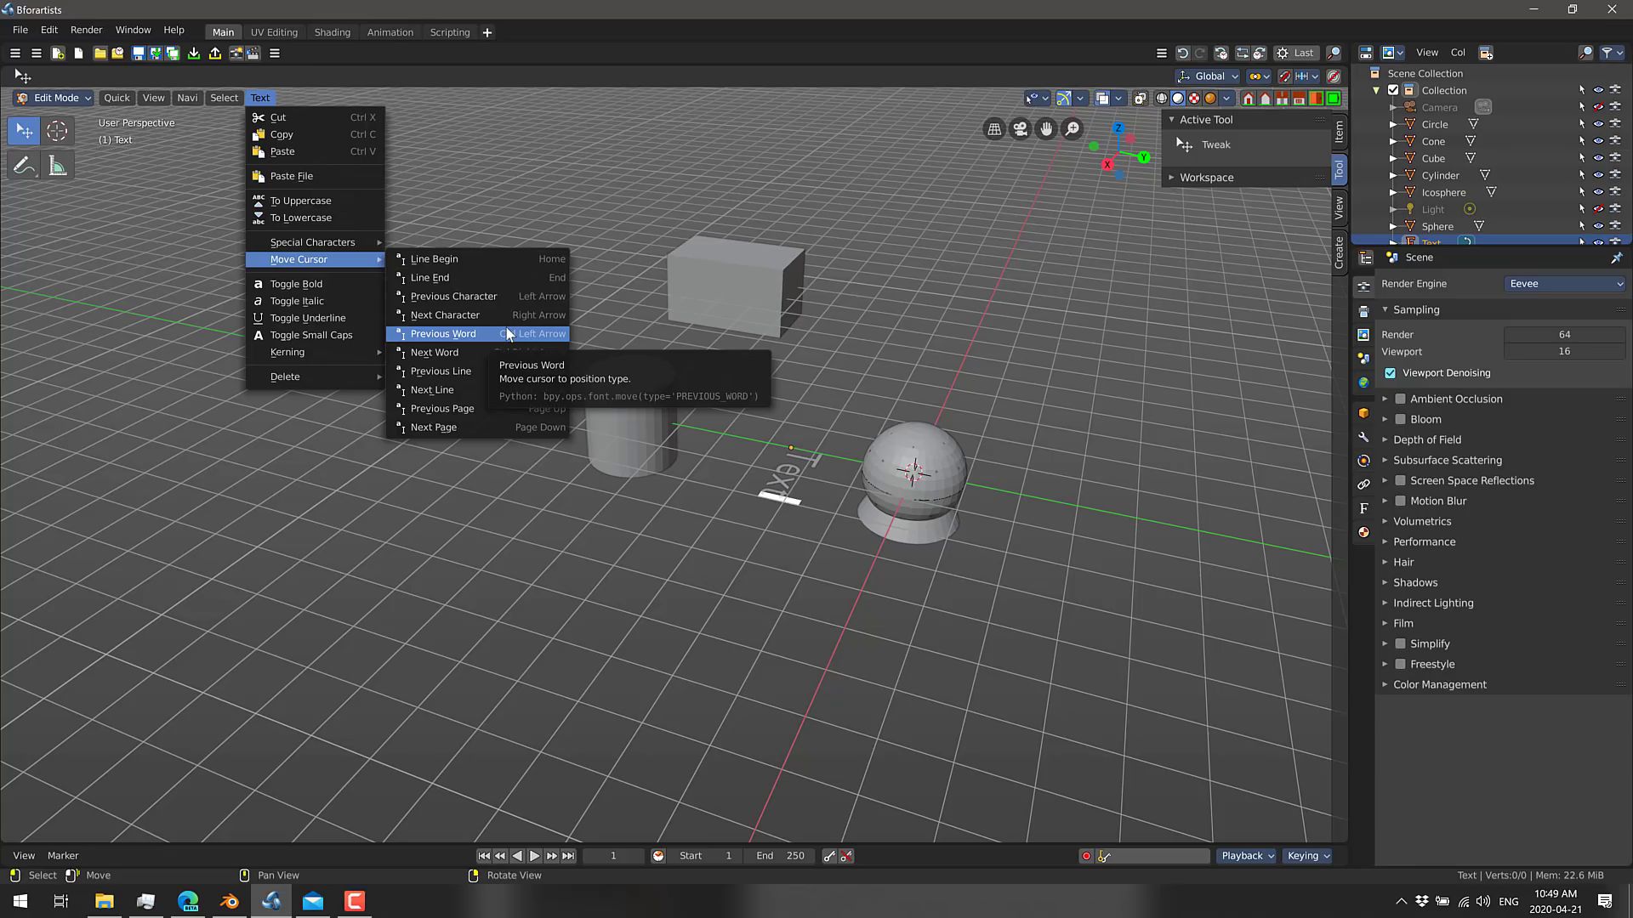
pyautogui.press('Escape')
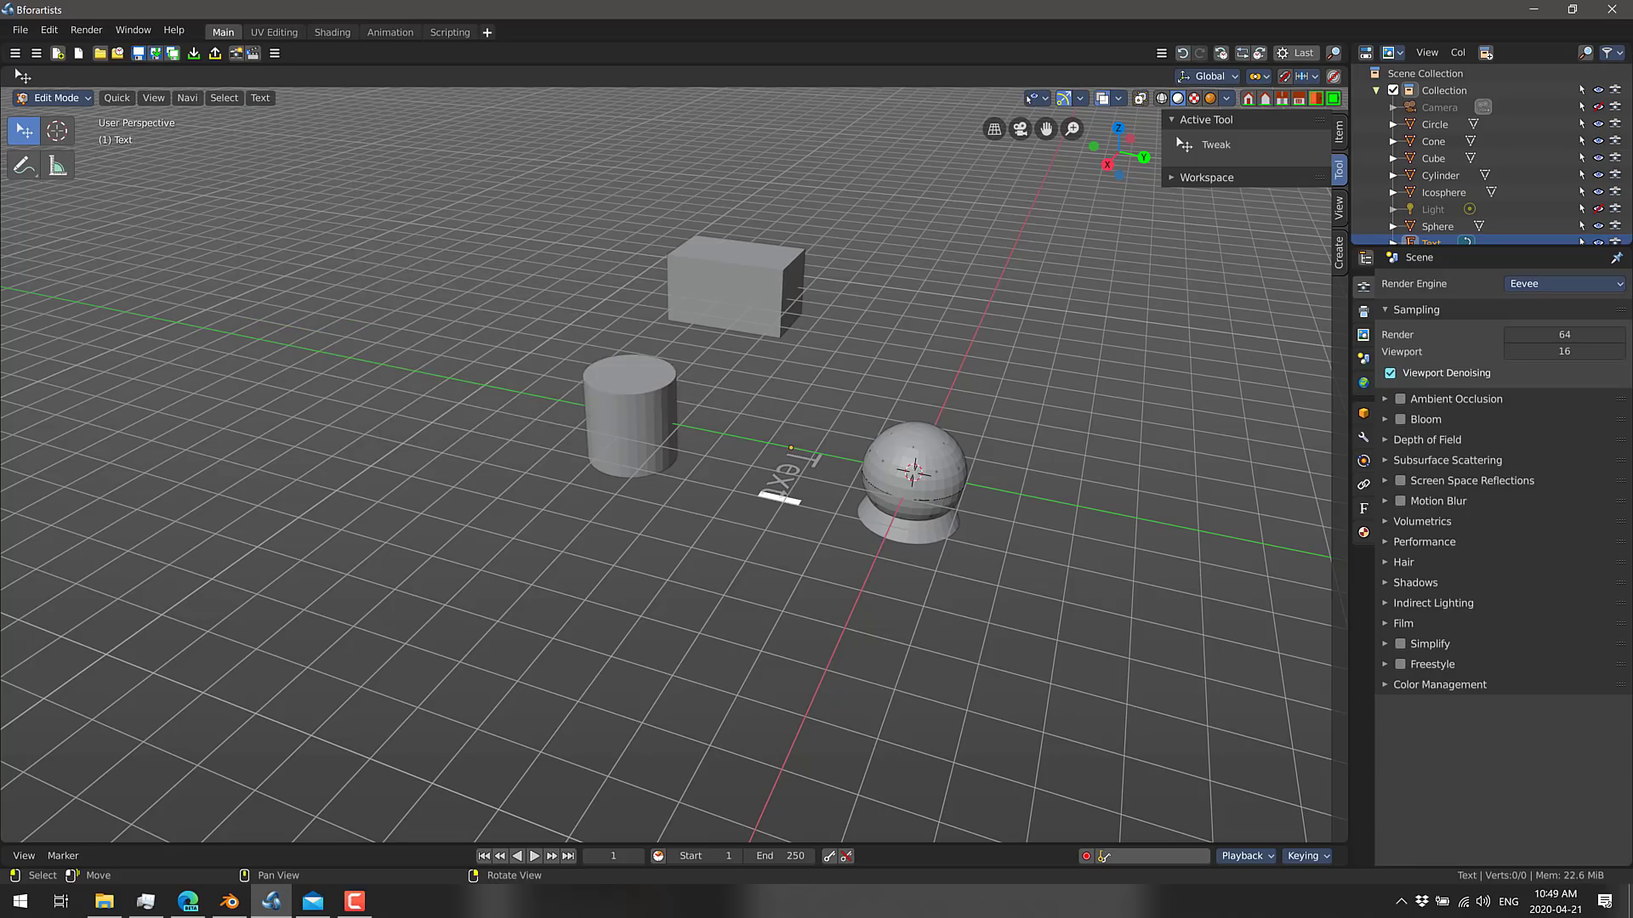
# - Unhide the camera, look through it and enable Lock Camera to View
pyautogui.hotkey('alt', 'h')
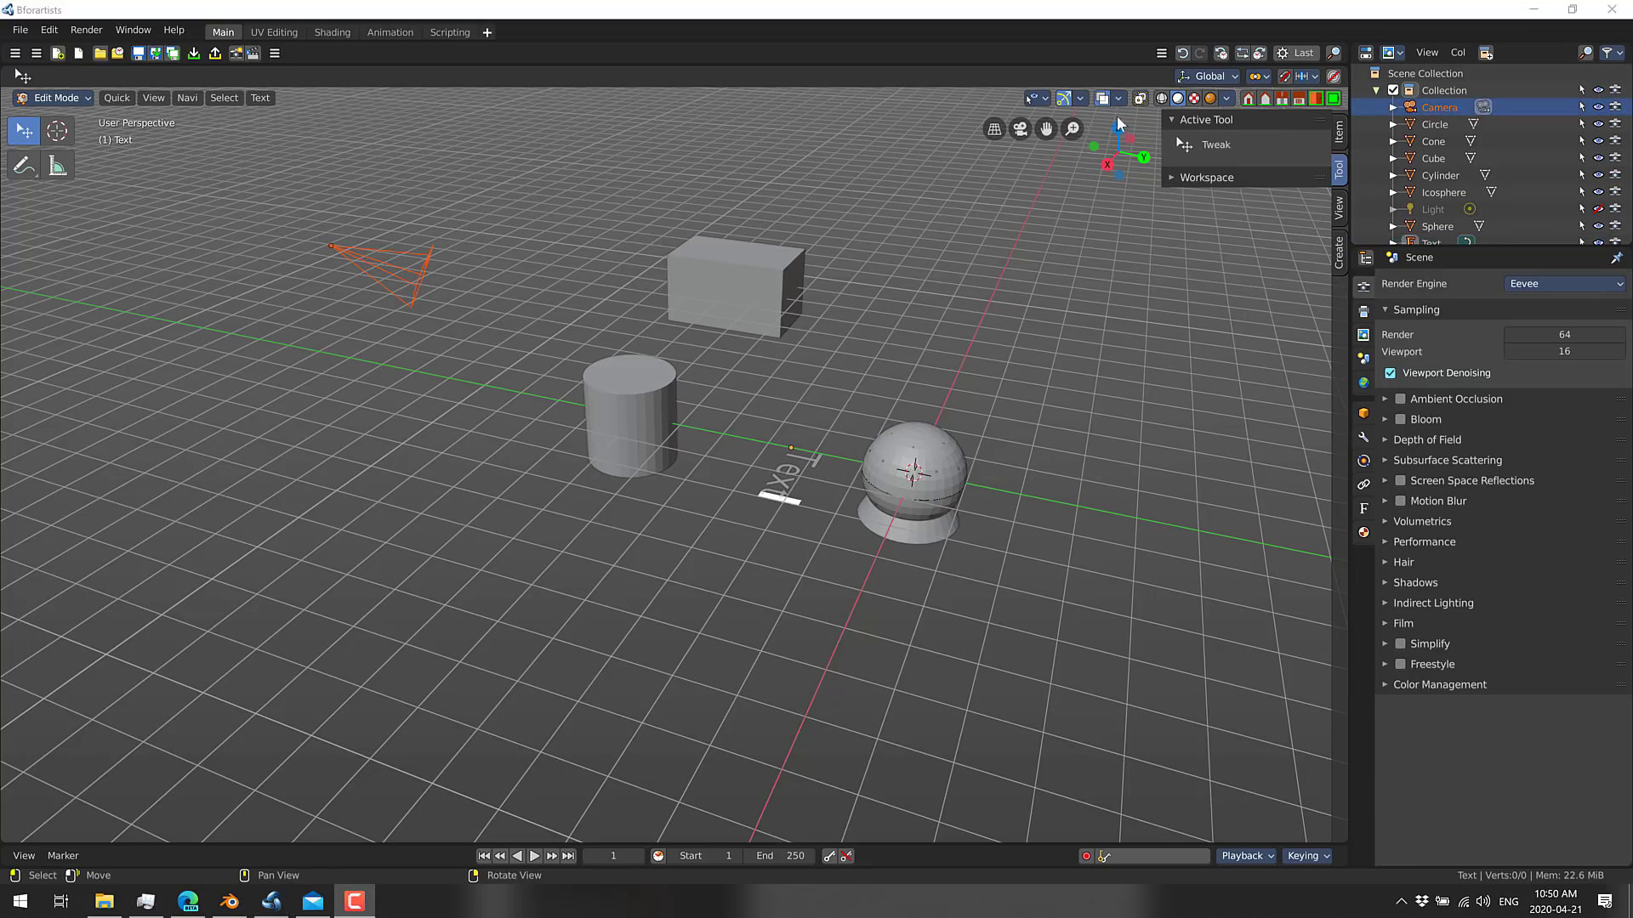
pyautogui.click(1019, 129)
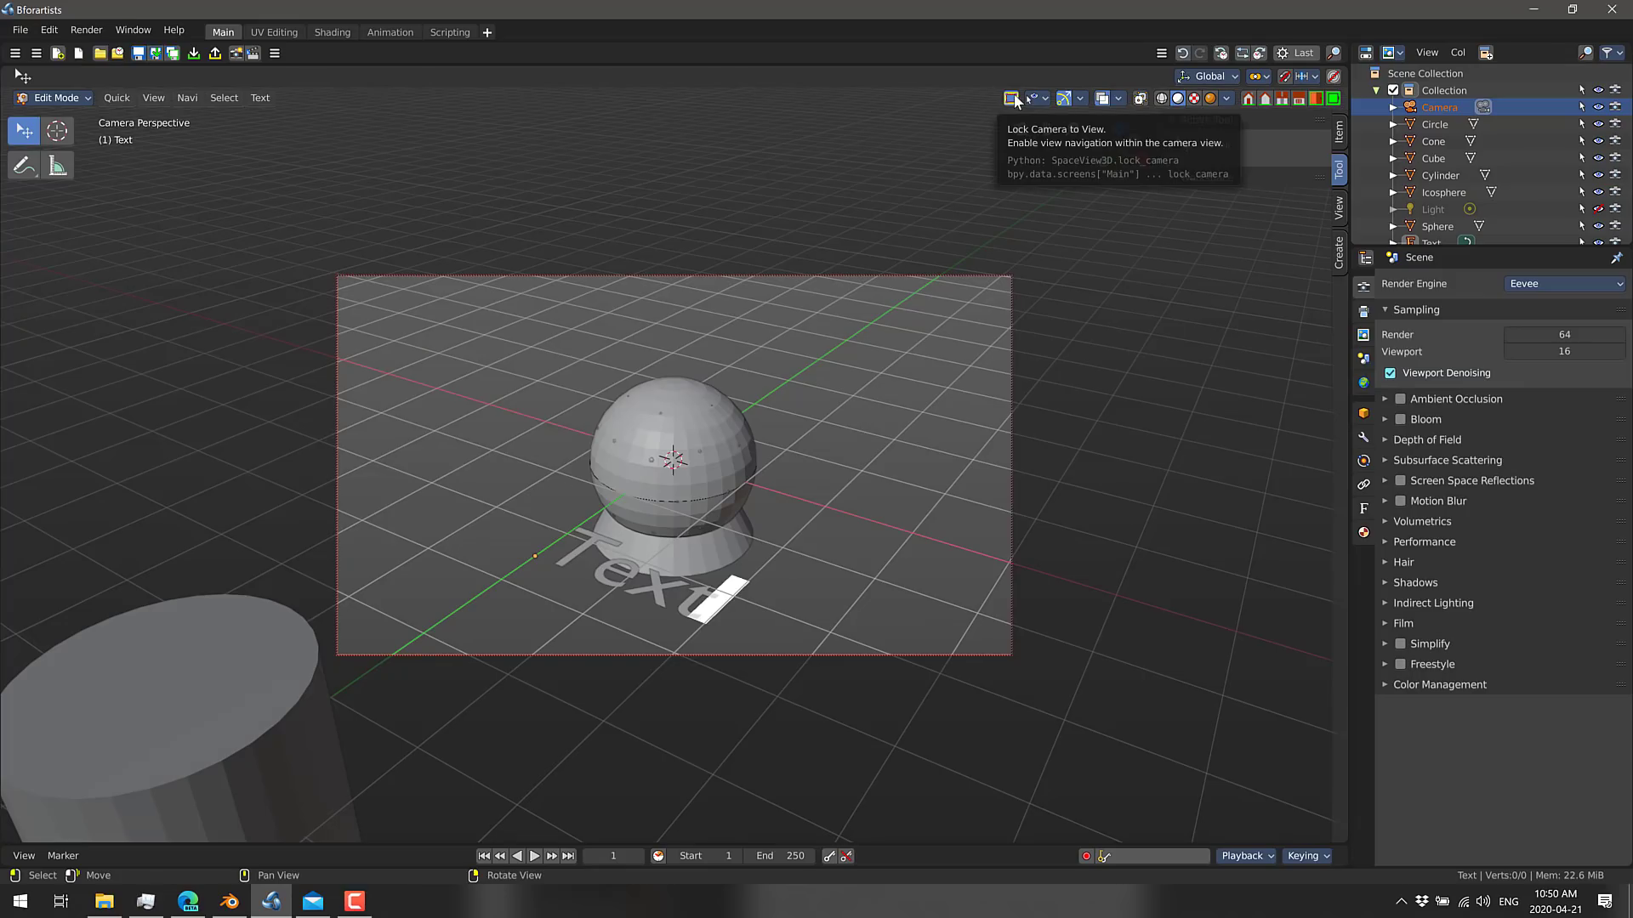
pyautogui.click(1012, 99)
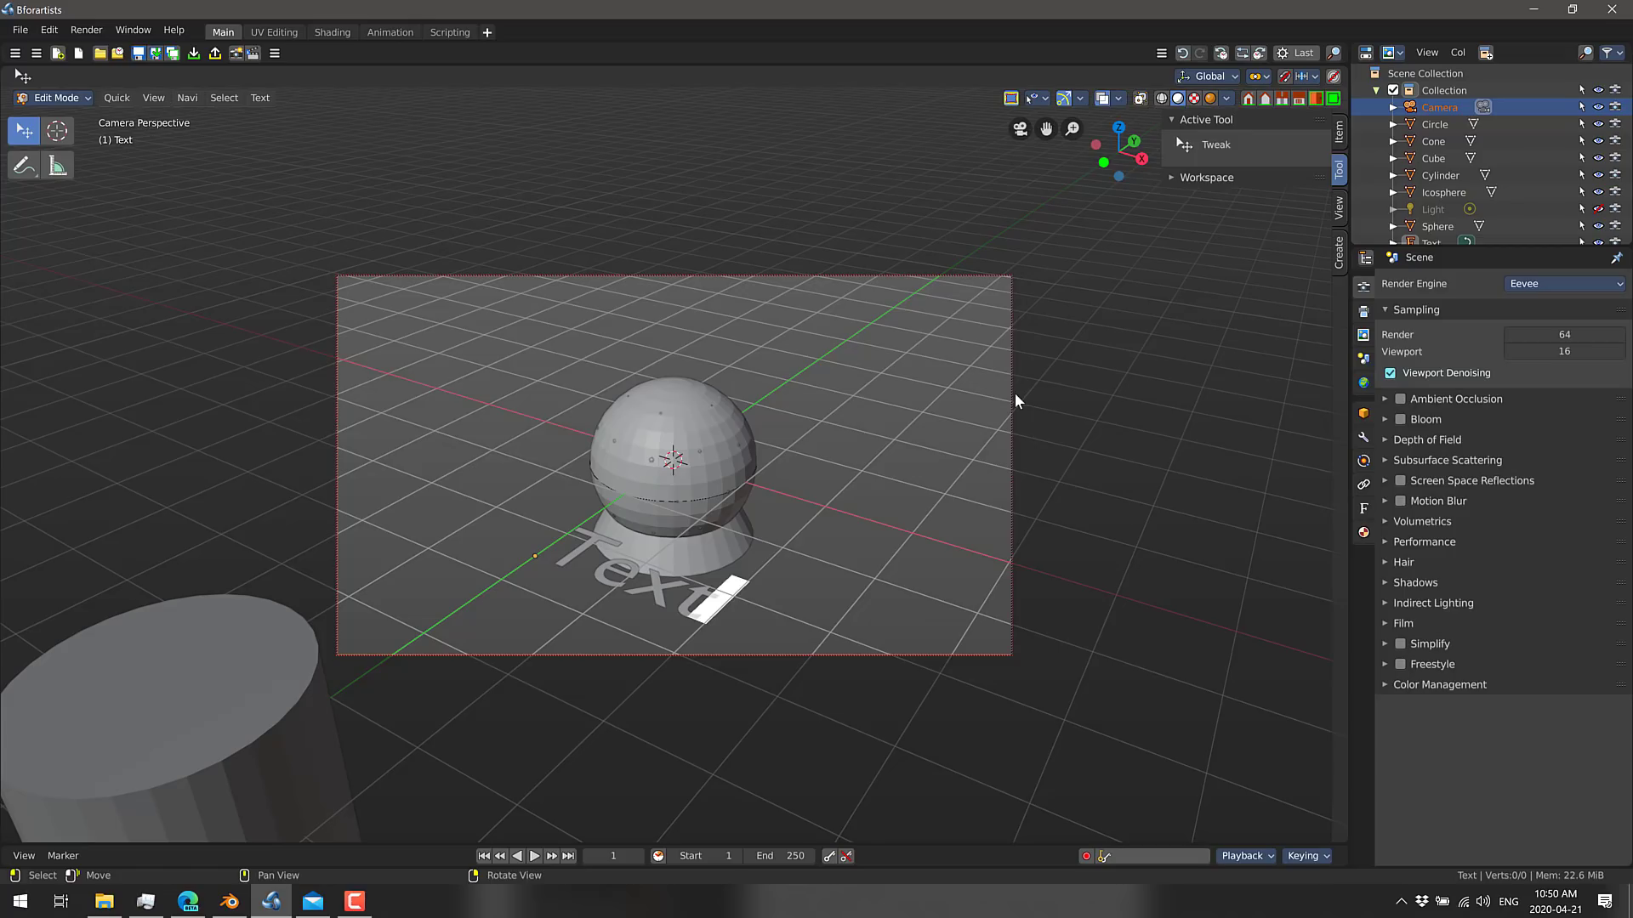
# - Append the letter n to the text object and return to Object Mode
pyautogui.write('n')
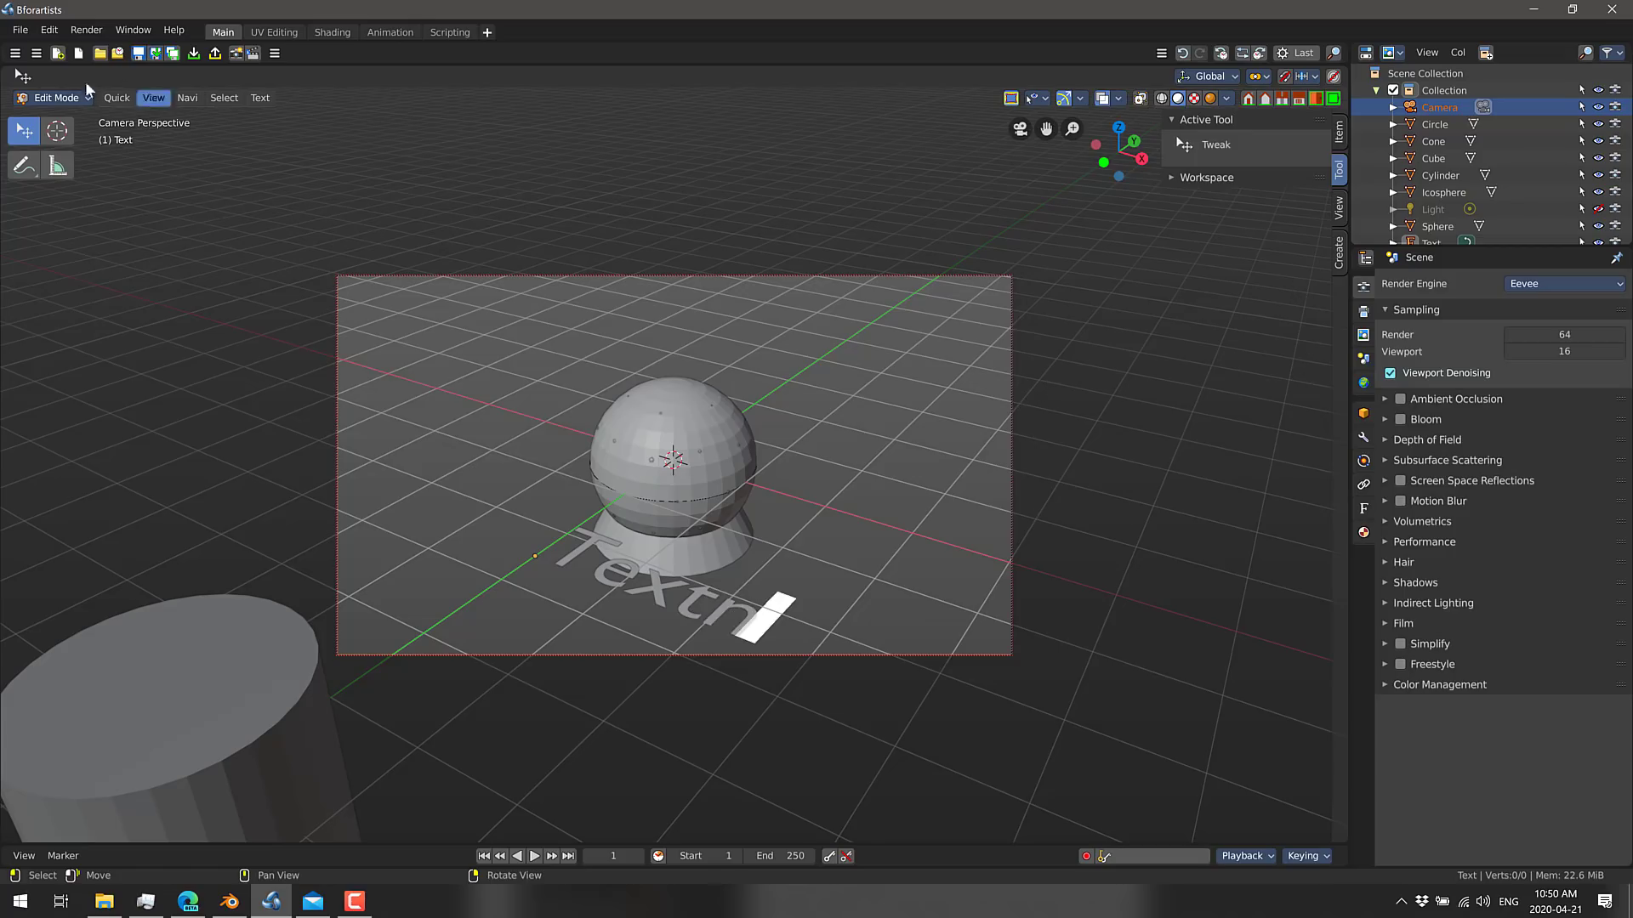
pyautogui.click(53, 100)
pyautogui.click(52, 112)
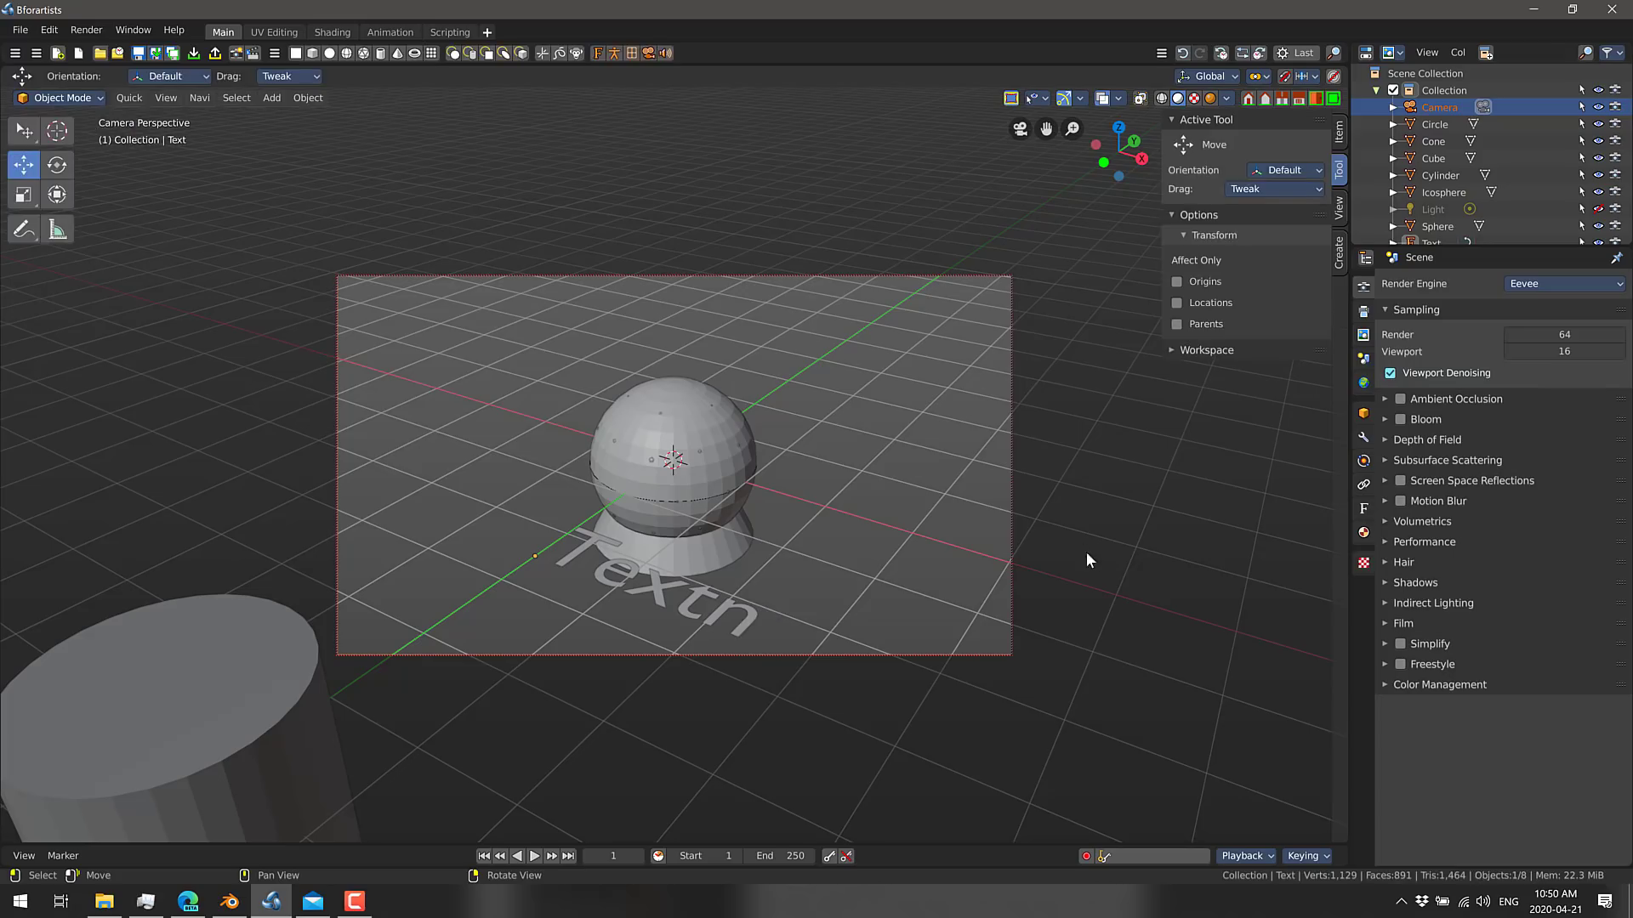
# - Select the camera in the outliner and expand the sidebar's View settings containing the Camera Lock options
pyautogui.click(1178, 525)
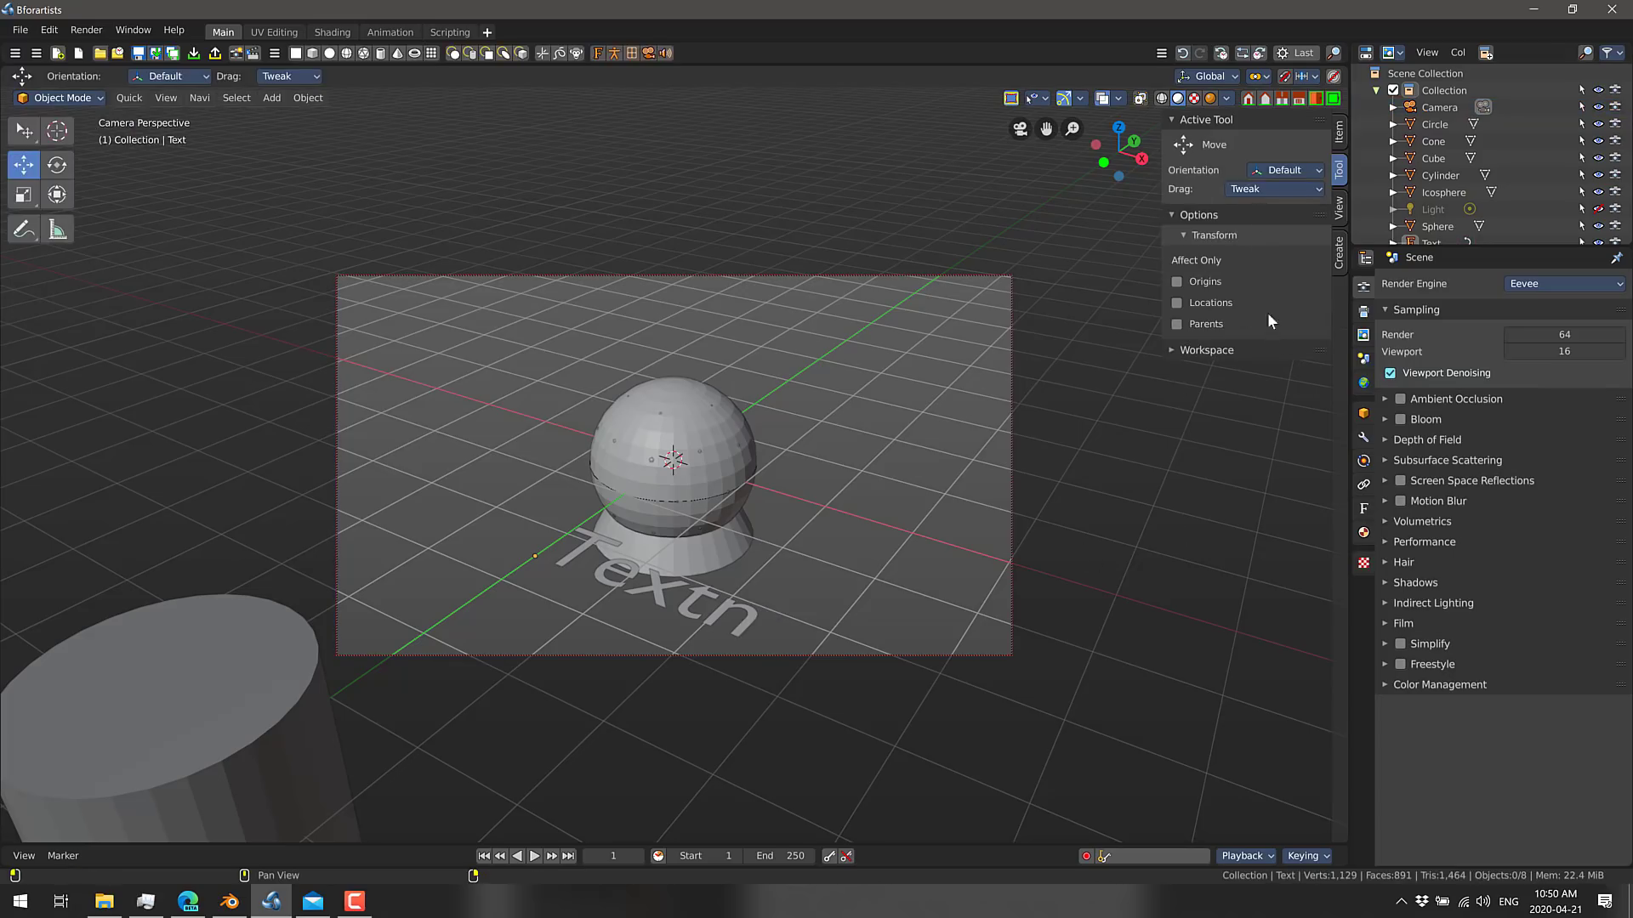
pyautogui.click(1341, 204)
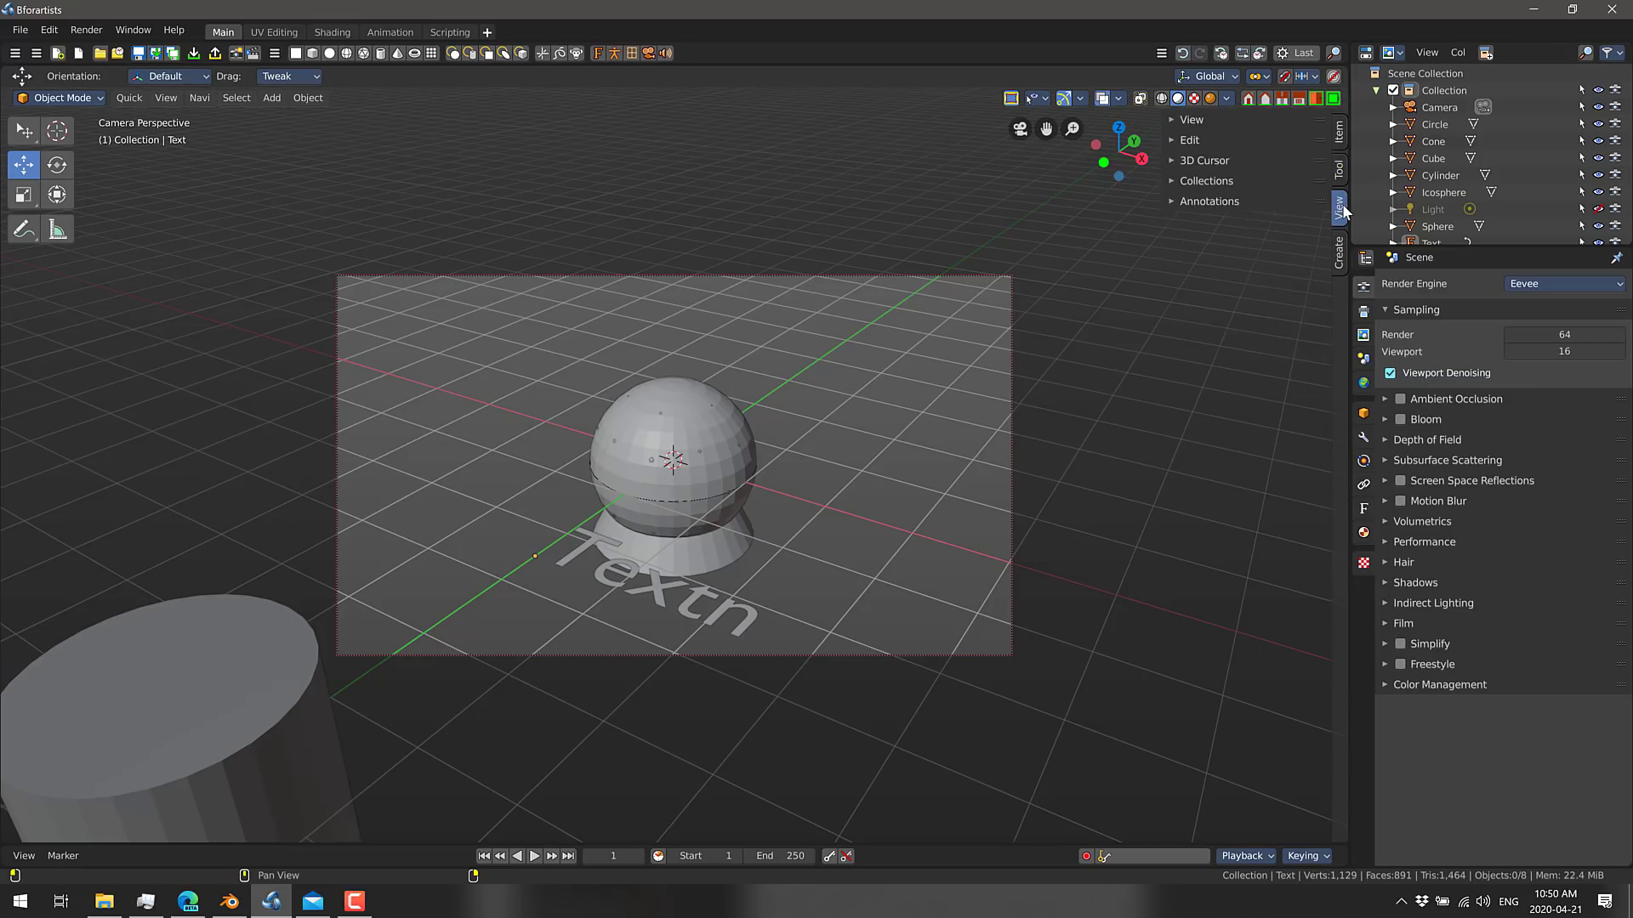
pyautogui.click(1338, 137)
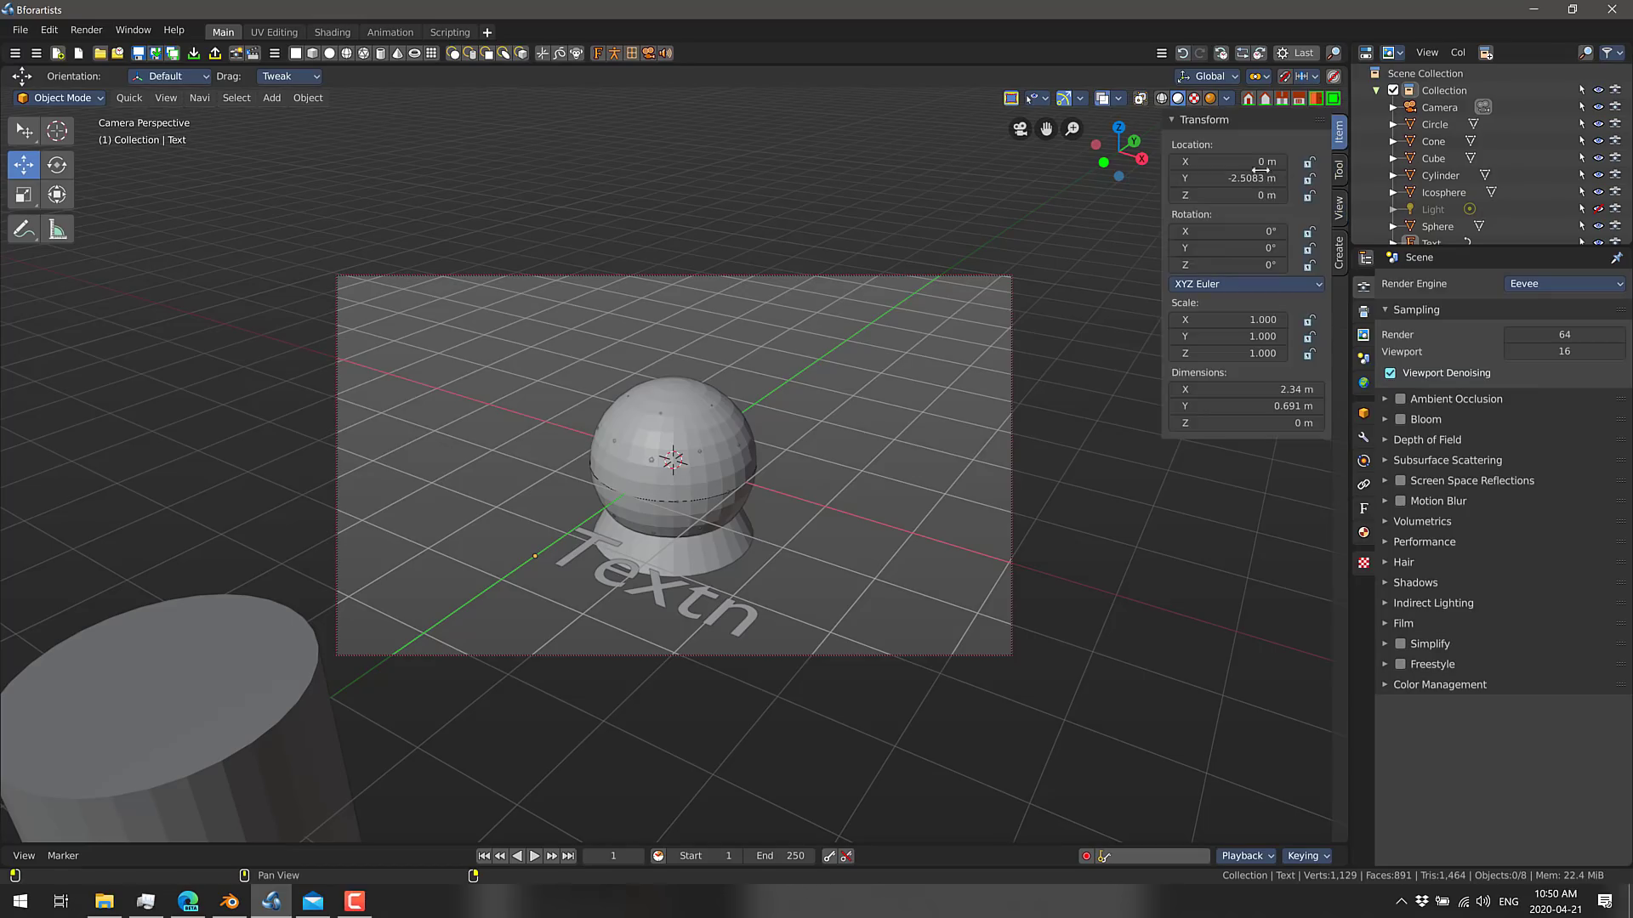
pyautogui.click(1428, 108)
pyautogui.click(1341, 167)
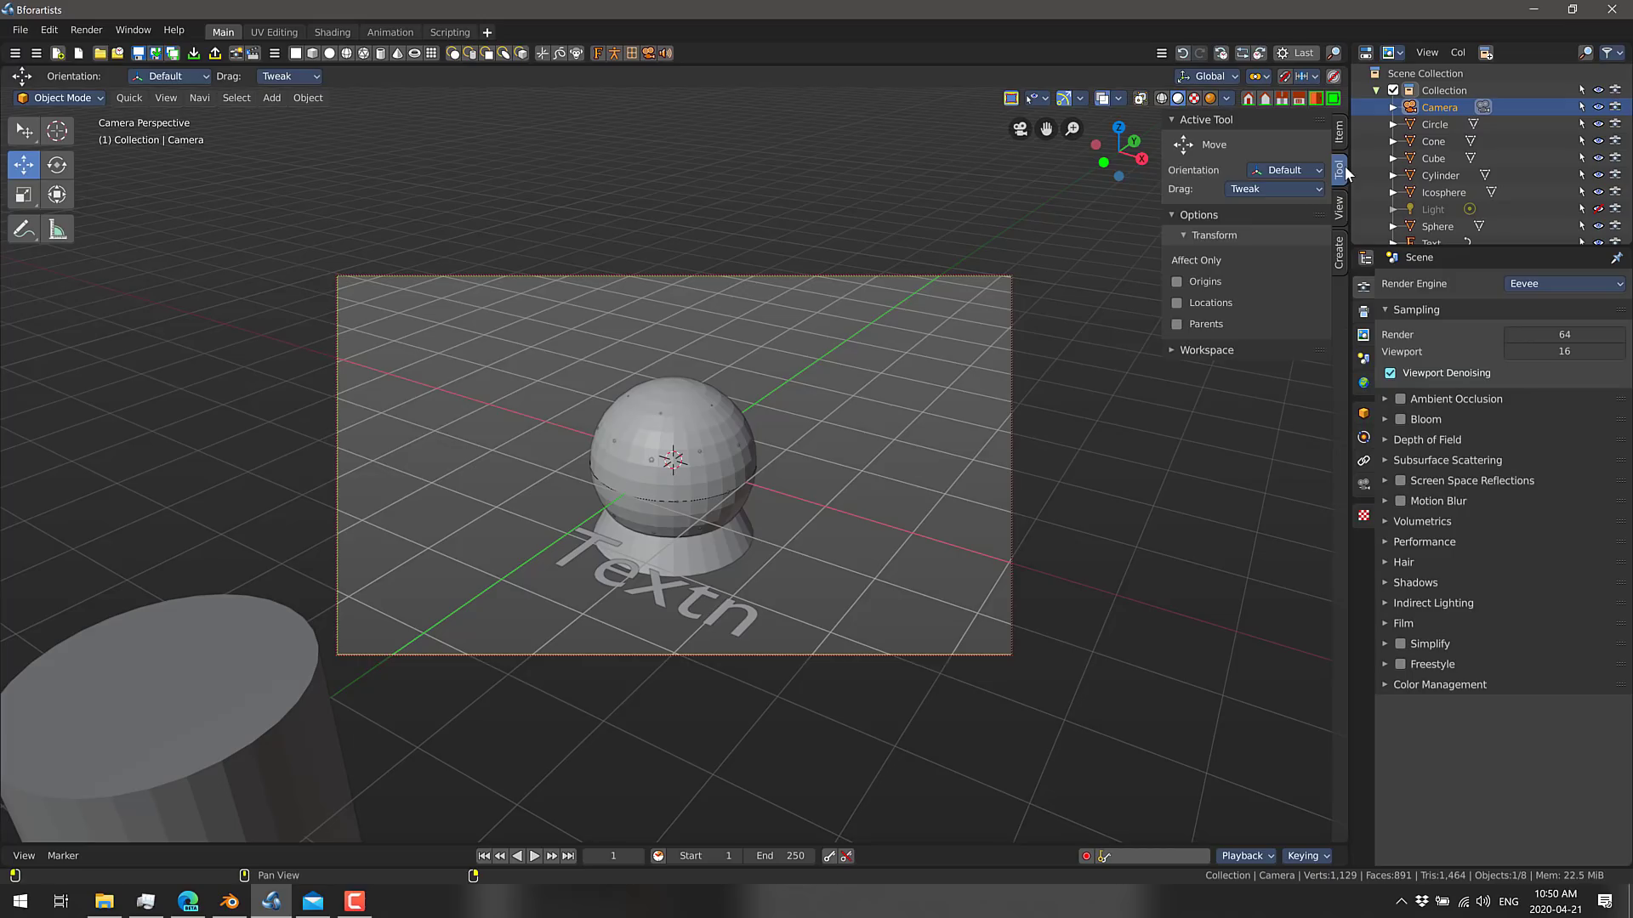
pyautogui.click(1340, 207)
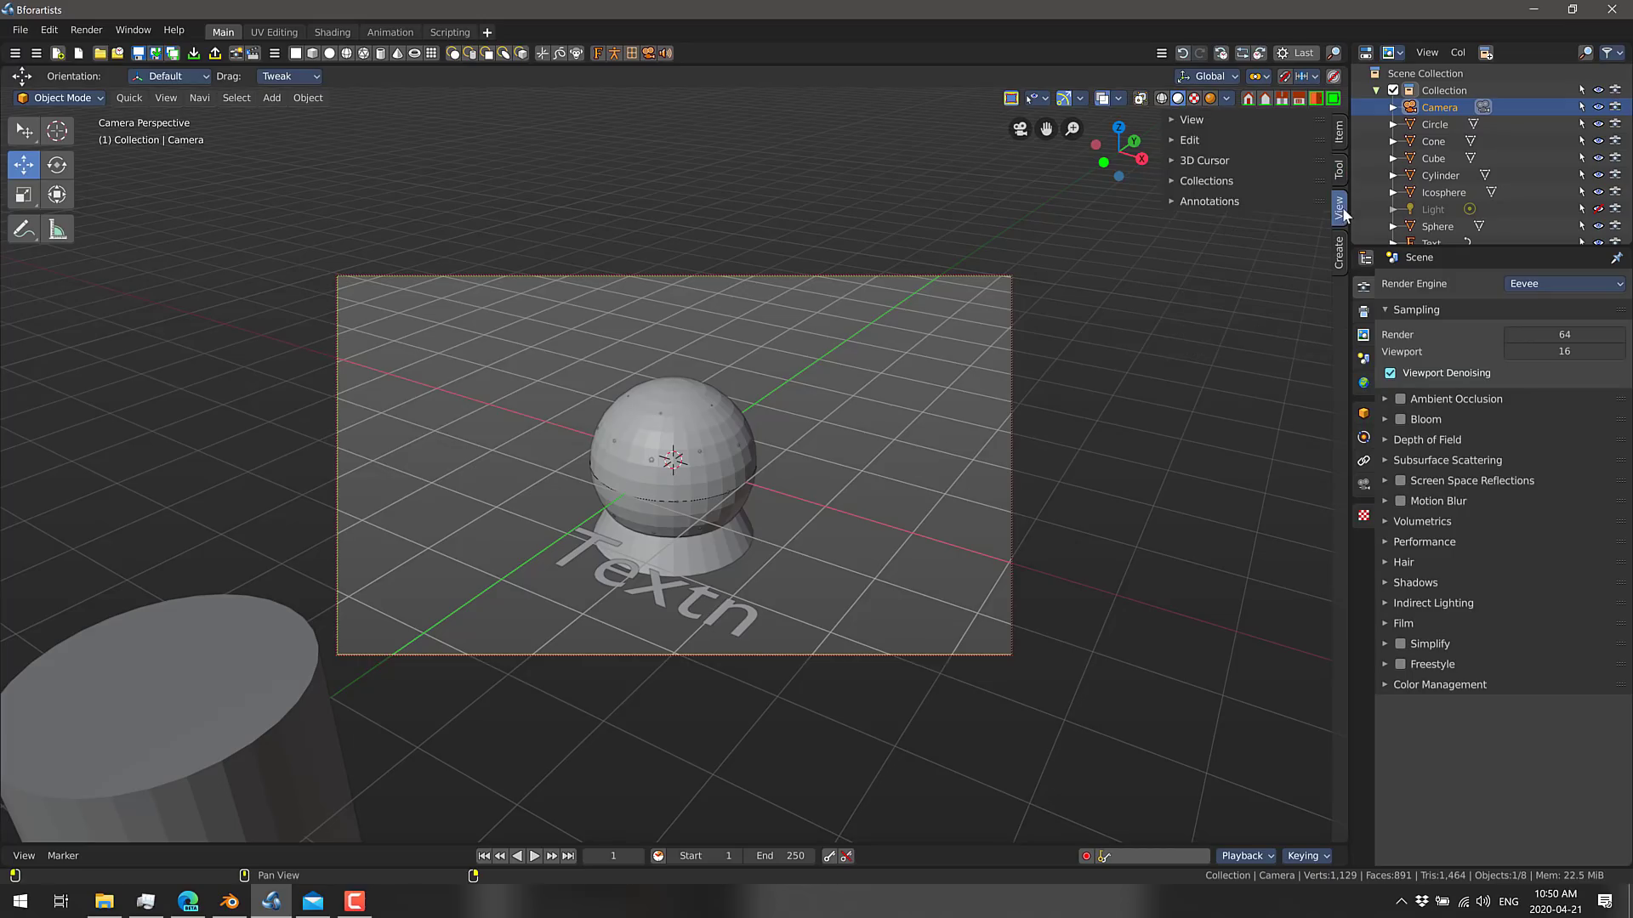
pyautogui.click(1175, 120)
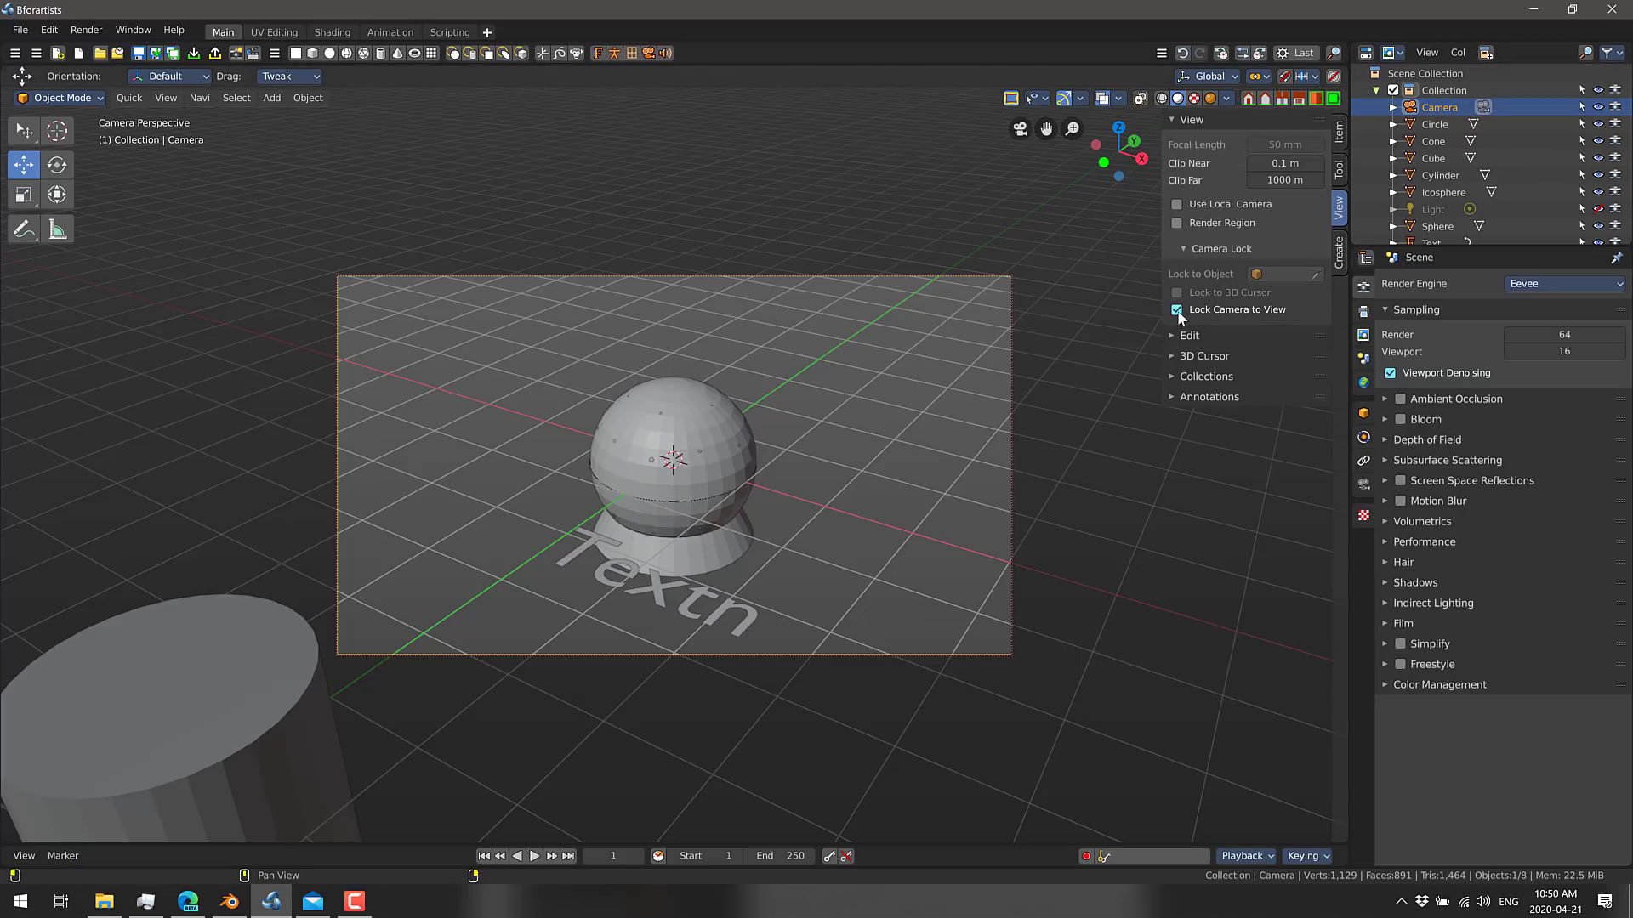
# - Switch Lock Camera to View off and on several times from the 3D view header, leaving it enabled
pyautogui.click(1010, 99)
pyautogui.click(1010, 99)
pyautogui.click(1010, 99)
pyautogui.click(1011, 99)
pyautogui.click(1010, 99)
pyautogui.click(1010, 99)
pyautogui.click(1010, 98)
pyautogui.click(1010, 99)
# - Try navigating the camera view with Lock Camera to View on and off, and leave the lock disabled
pyautogui.moveTo(723, 418); pyautogui.dragTo(1039, 161, button='middle')
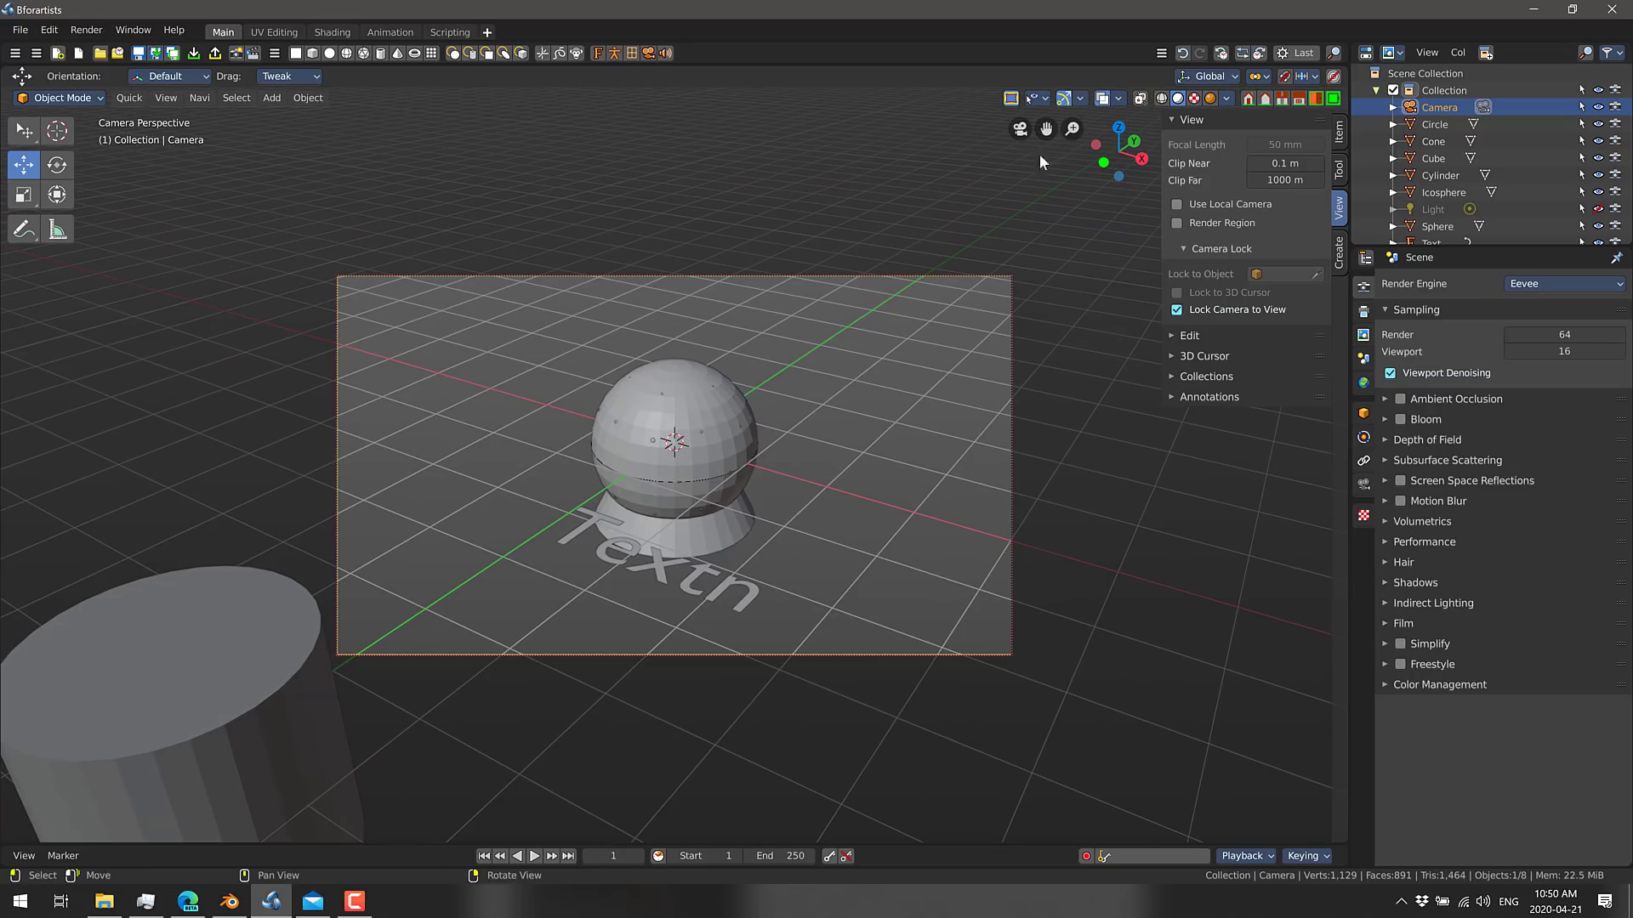
pyautogui.click(1010, 99)
pyautogui.moveTo(901, 354)
pyautogui.keyDown('shift'); pyautogui.mouseDown(button='middle')
pyautogui.moveTo(833, 535)
pyautogui.moveTo(888, 366)
pyautogui.mouseUp(button='middle'); pyautogui.keyUp('shift')
pyautogui.click(1010, 98)
pyautogui.scroll(5, 801, 511)
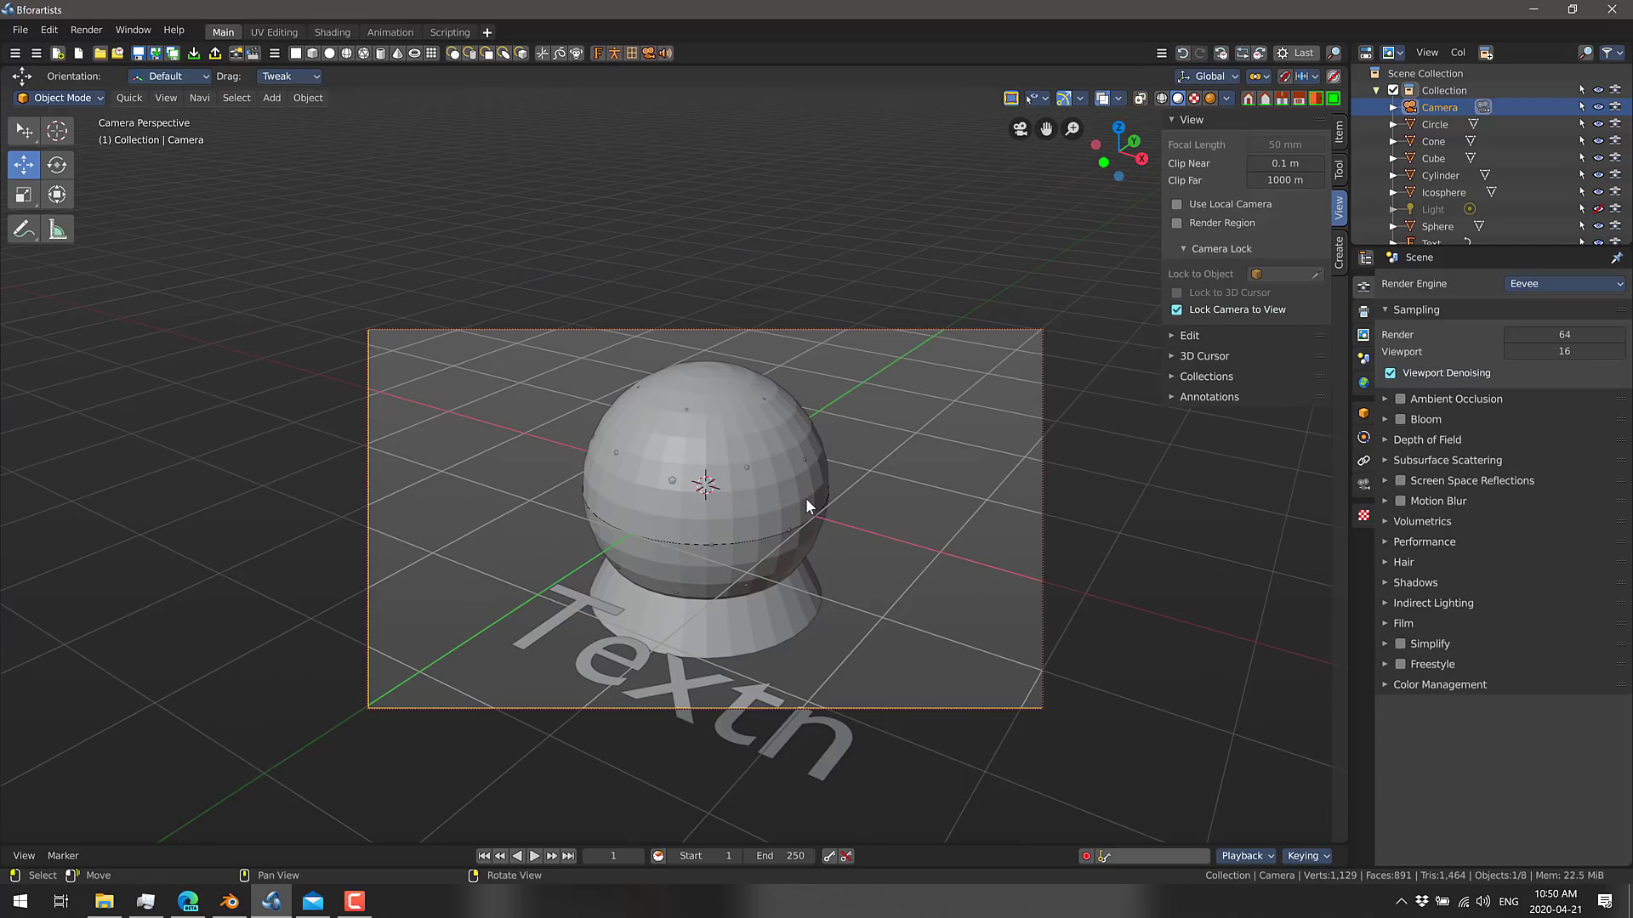
pyautogui.click(1010, 99)
pyautogui.hotkey('alt', 'Tab')
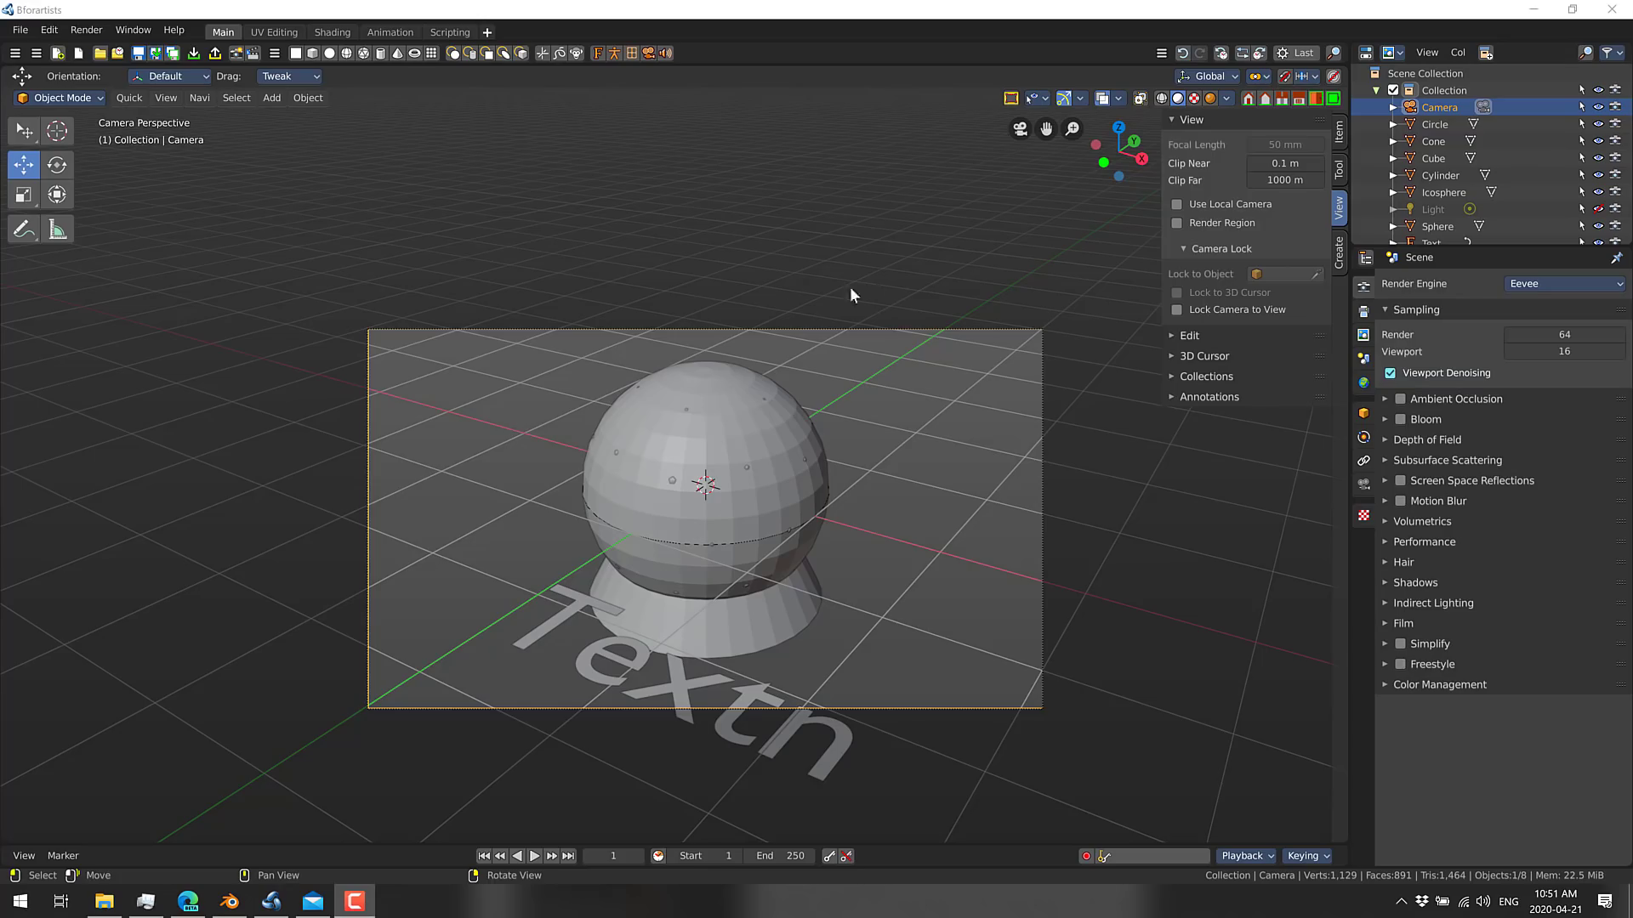
# - Try the header's preset view directions in the 3D view, ending on the Back orthographic view
pyautogui.click(1281, 99)
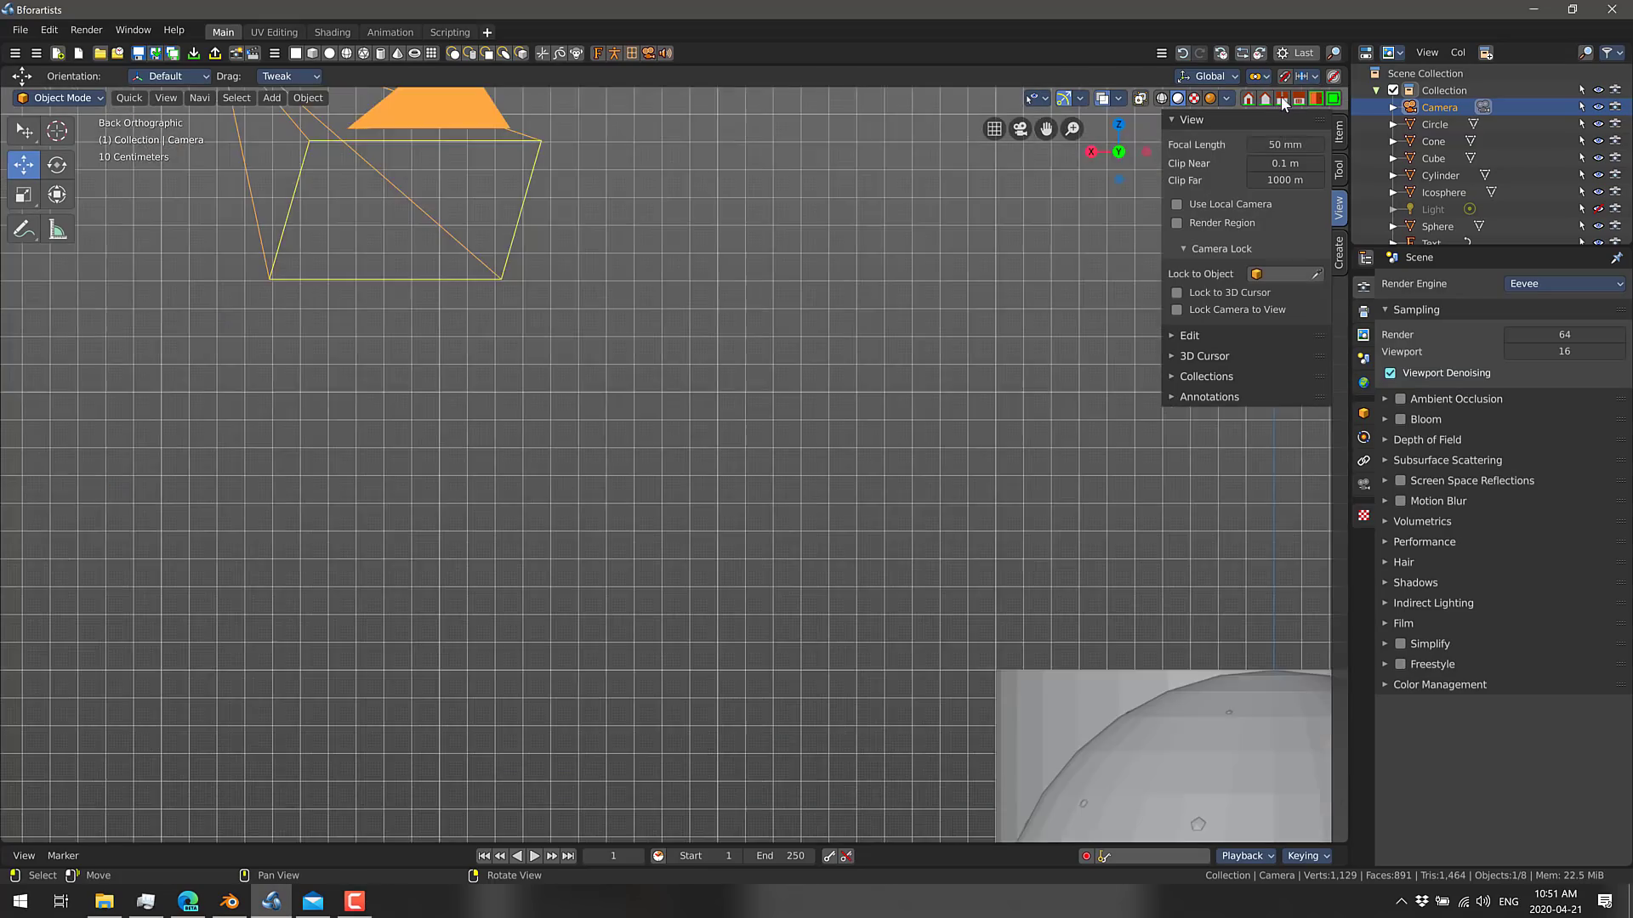
pyautogui.click(1299, 98)
pyautogui.click(1315, 99)
pyautogui.click(1299, 97)
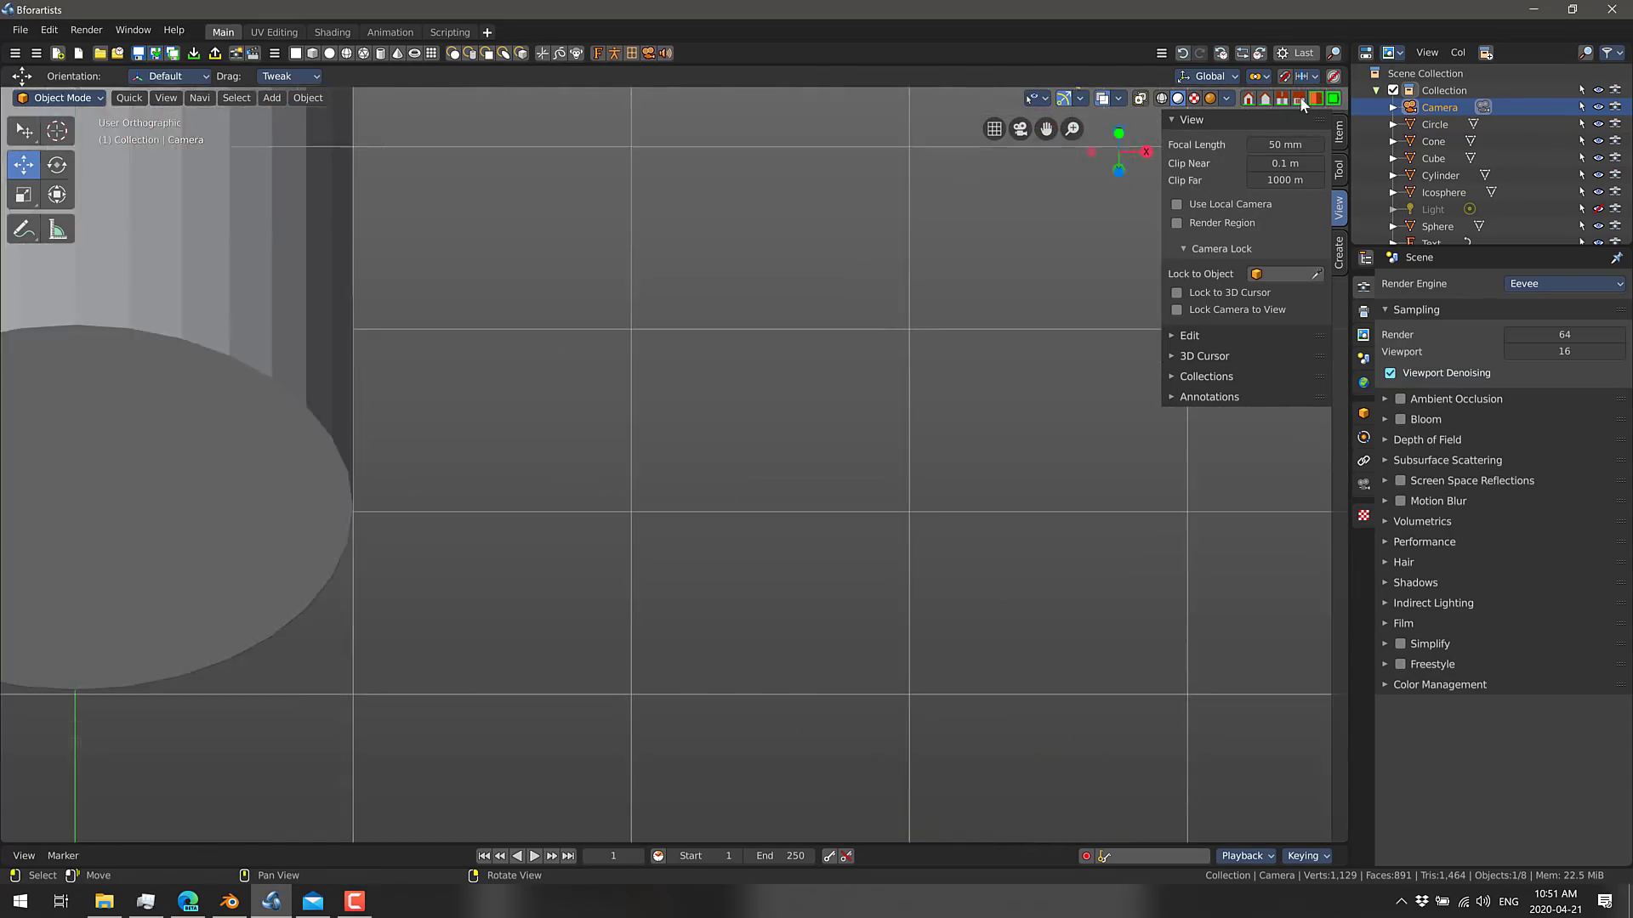
pyautogui.click(1281, 99)
pyautogui.click(1262, 98)
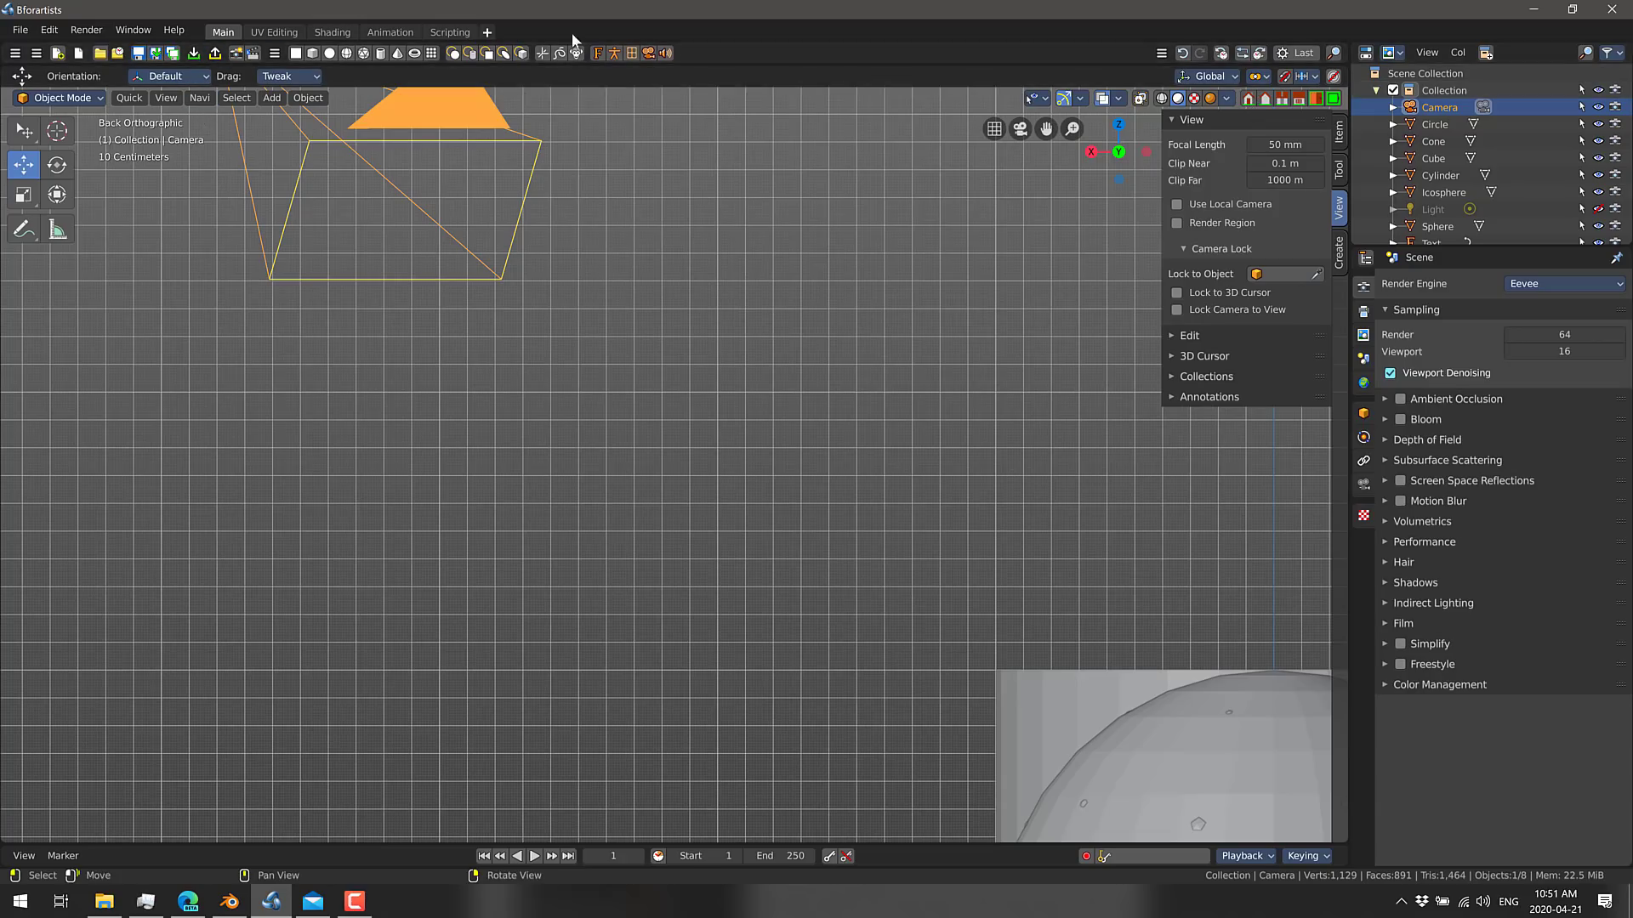
pyautogui.click(237, 98)
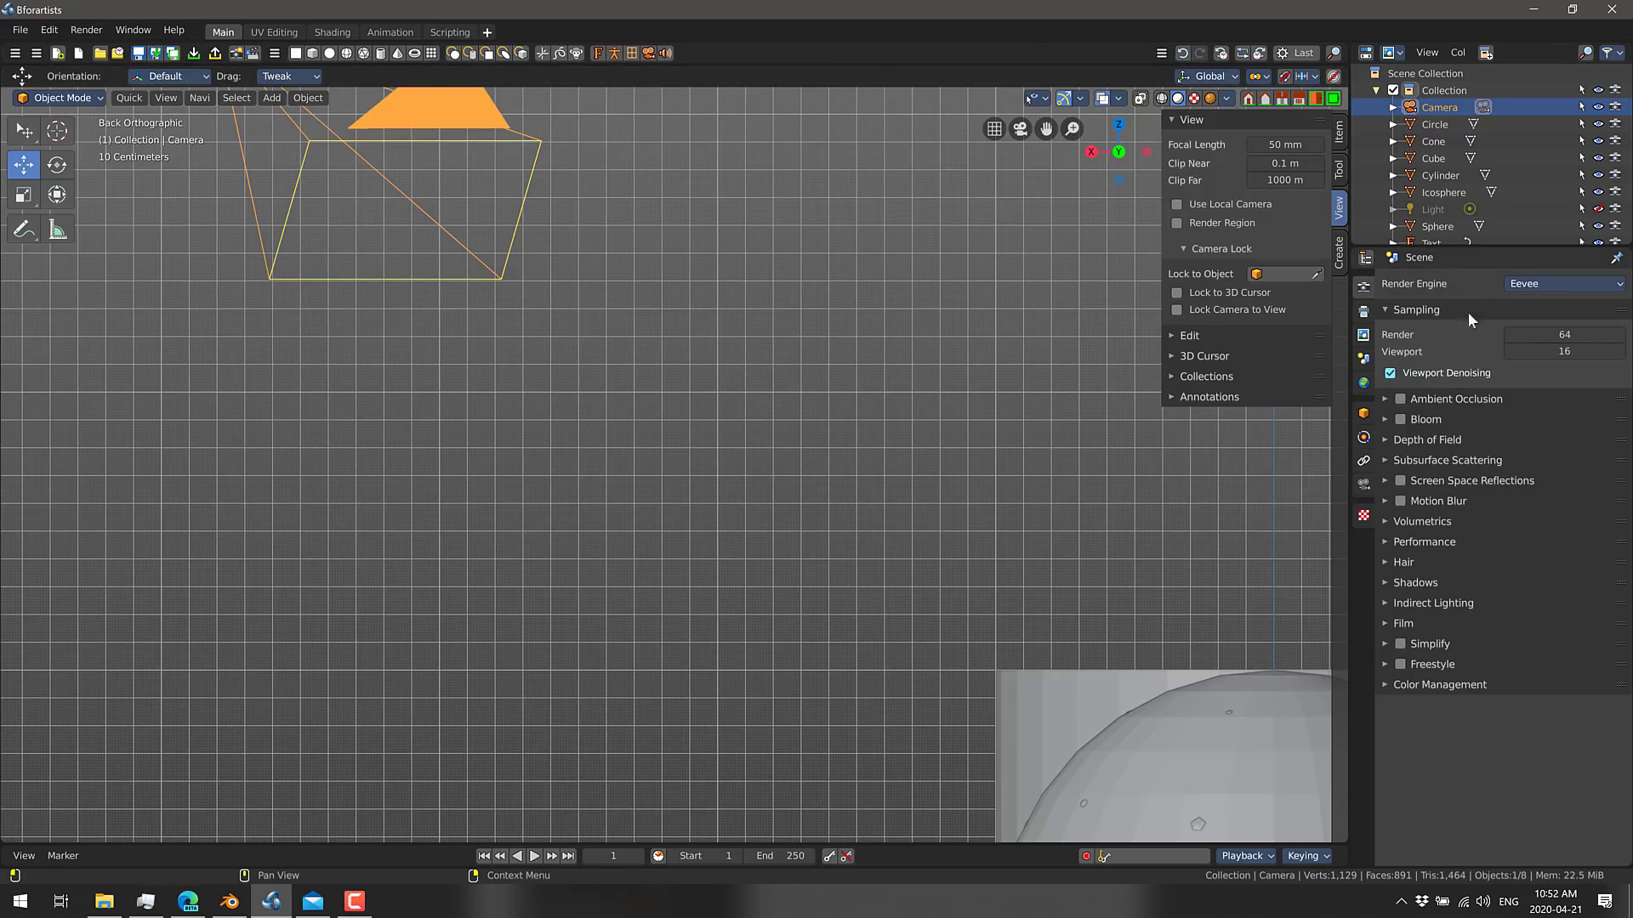
# - Go through the camera's Physics, Object, Constraints and data properties and look over the available object constraint types
pyautogui.click(1364, 436)
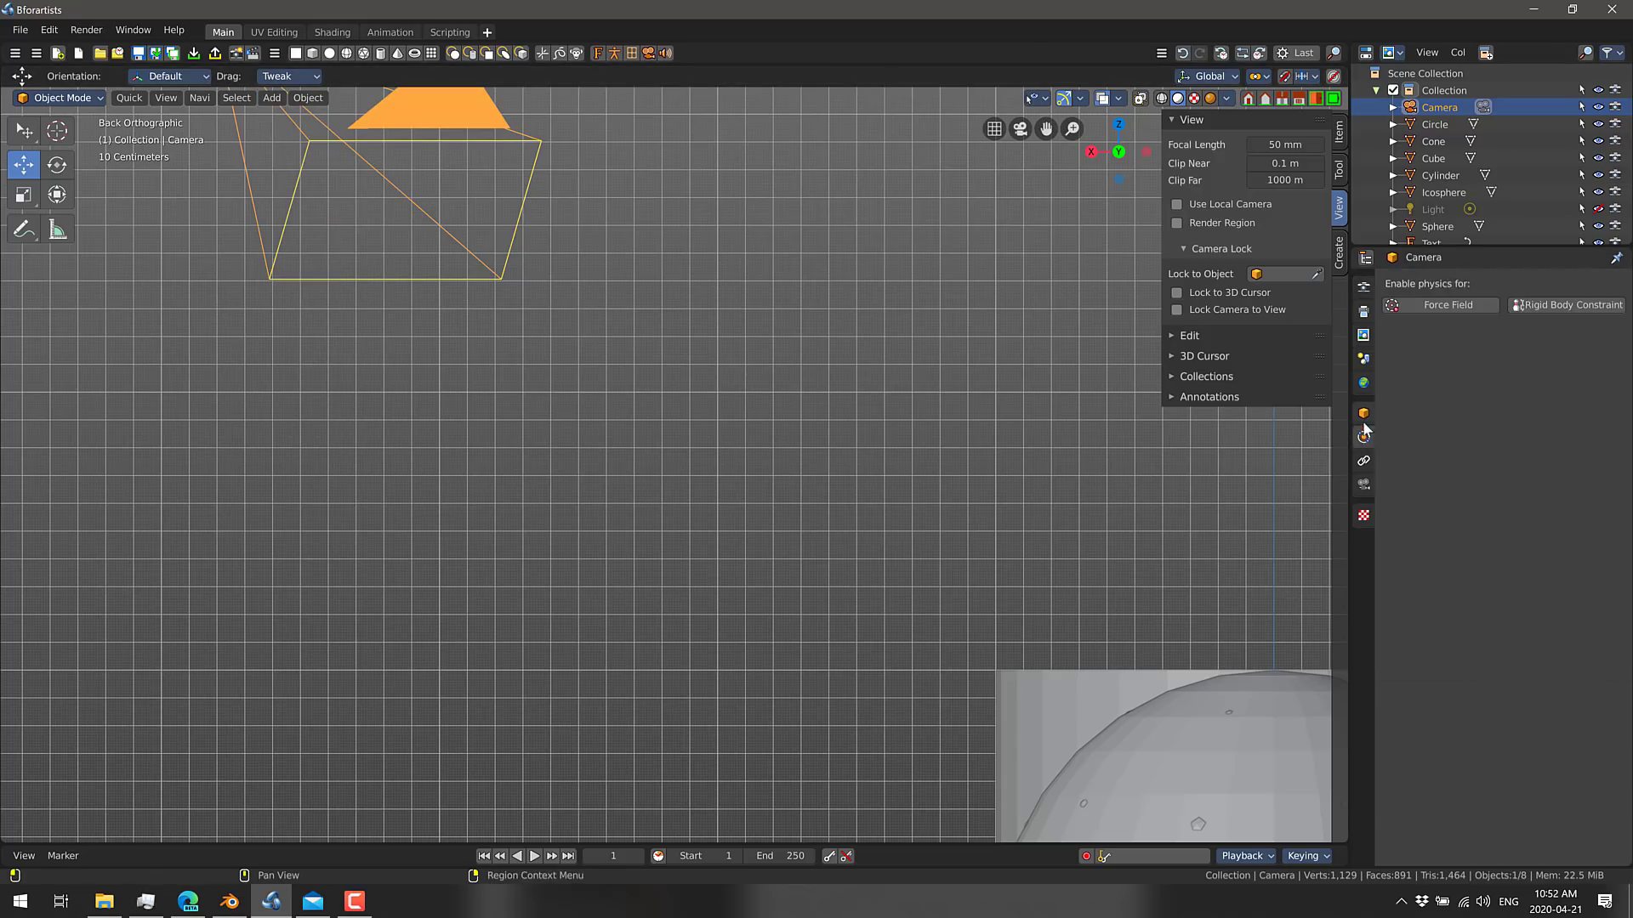
pyautogui.click(1364, 414)
pyautogui.click(1365, 459)
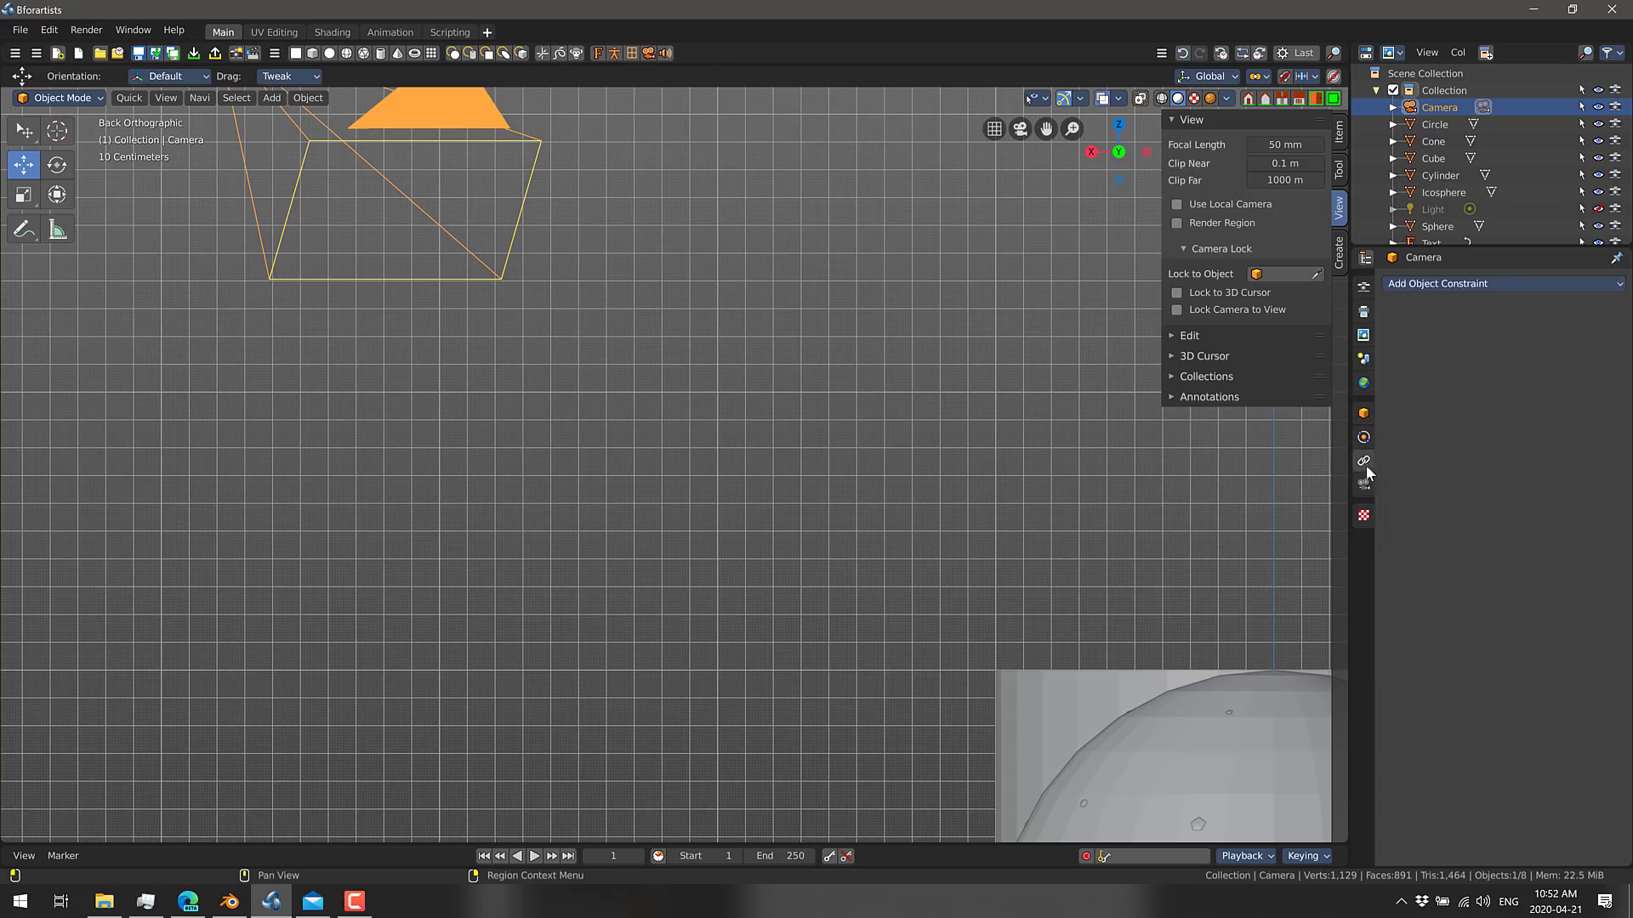
pyautogui.click(1366, 481)
pyautogui.click(1365, 463)
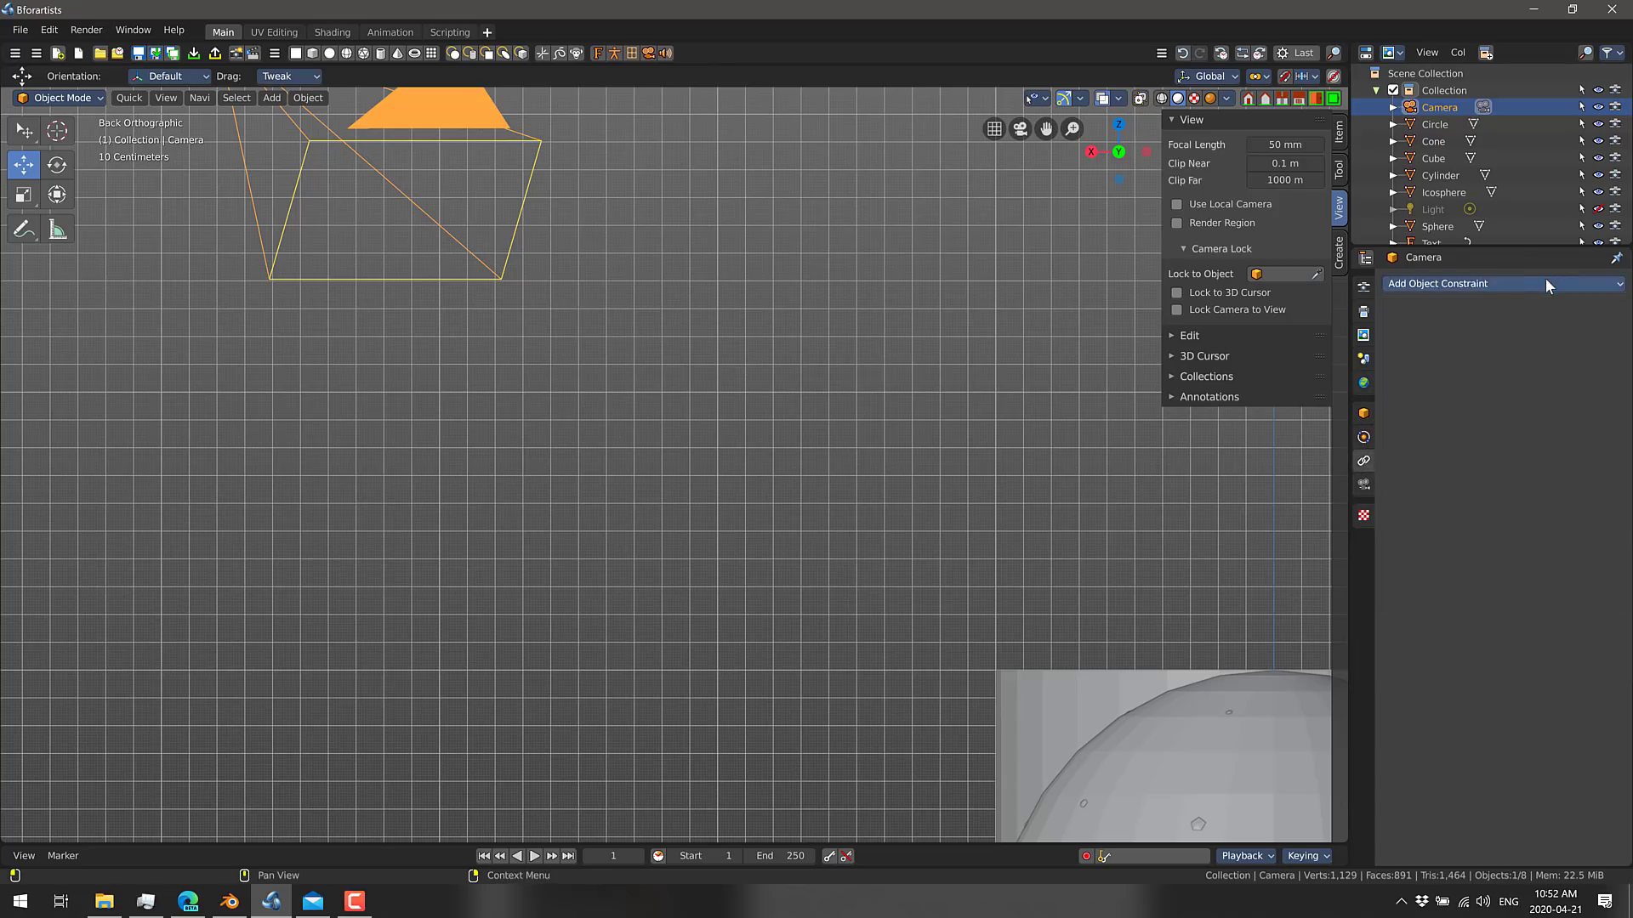
pyautogui.click(1544, 284)
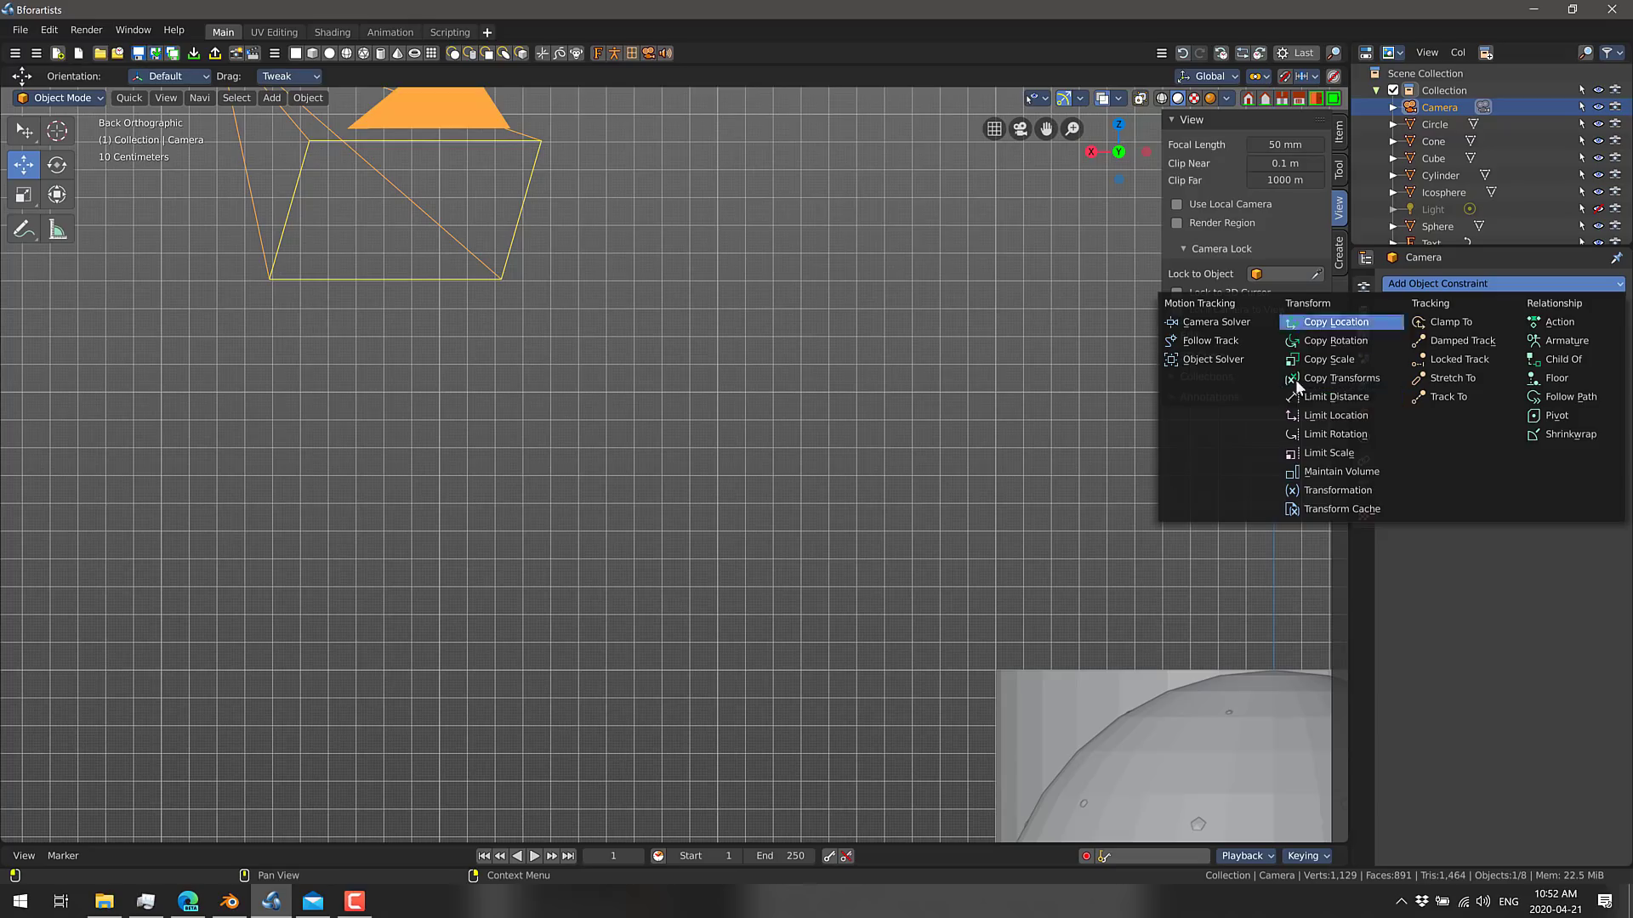
pyautogui.click(528, 479)
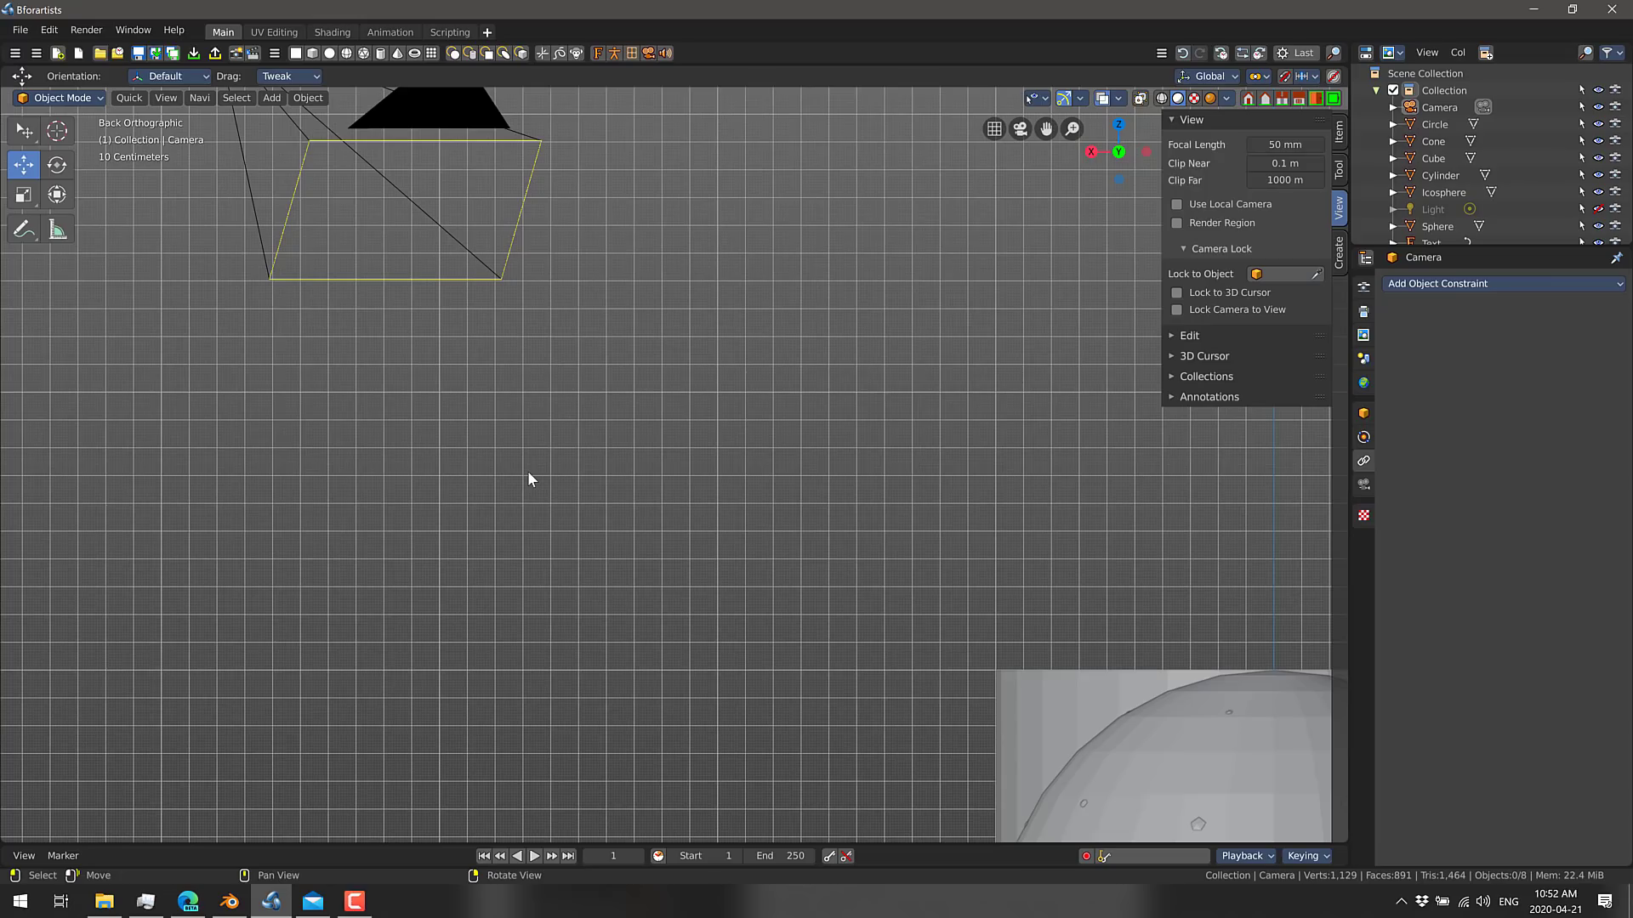
# - Switch to the Quick Menu manual PDF in Edge, read through its pages and return to Bforartists
pyautogui.hotkey('alt', 'Tab')
pyautogui.hotkey('alt', 'Tab')
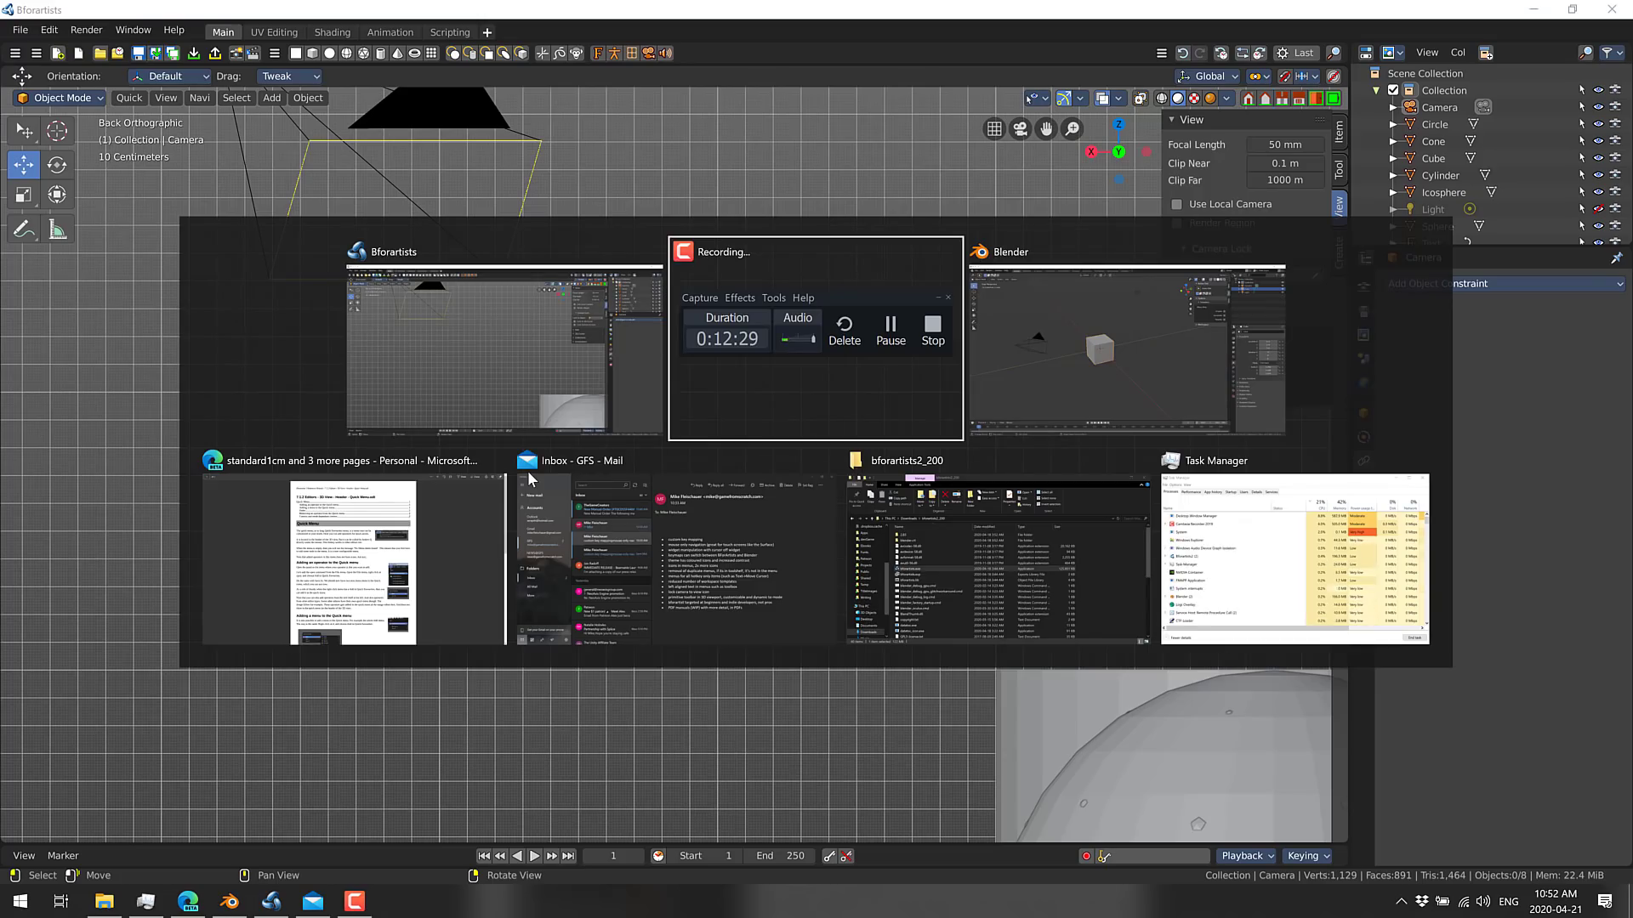
pyautogui.hotkey('alt', 'Tab')
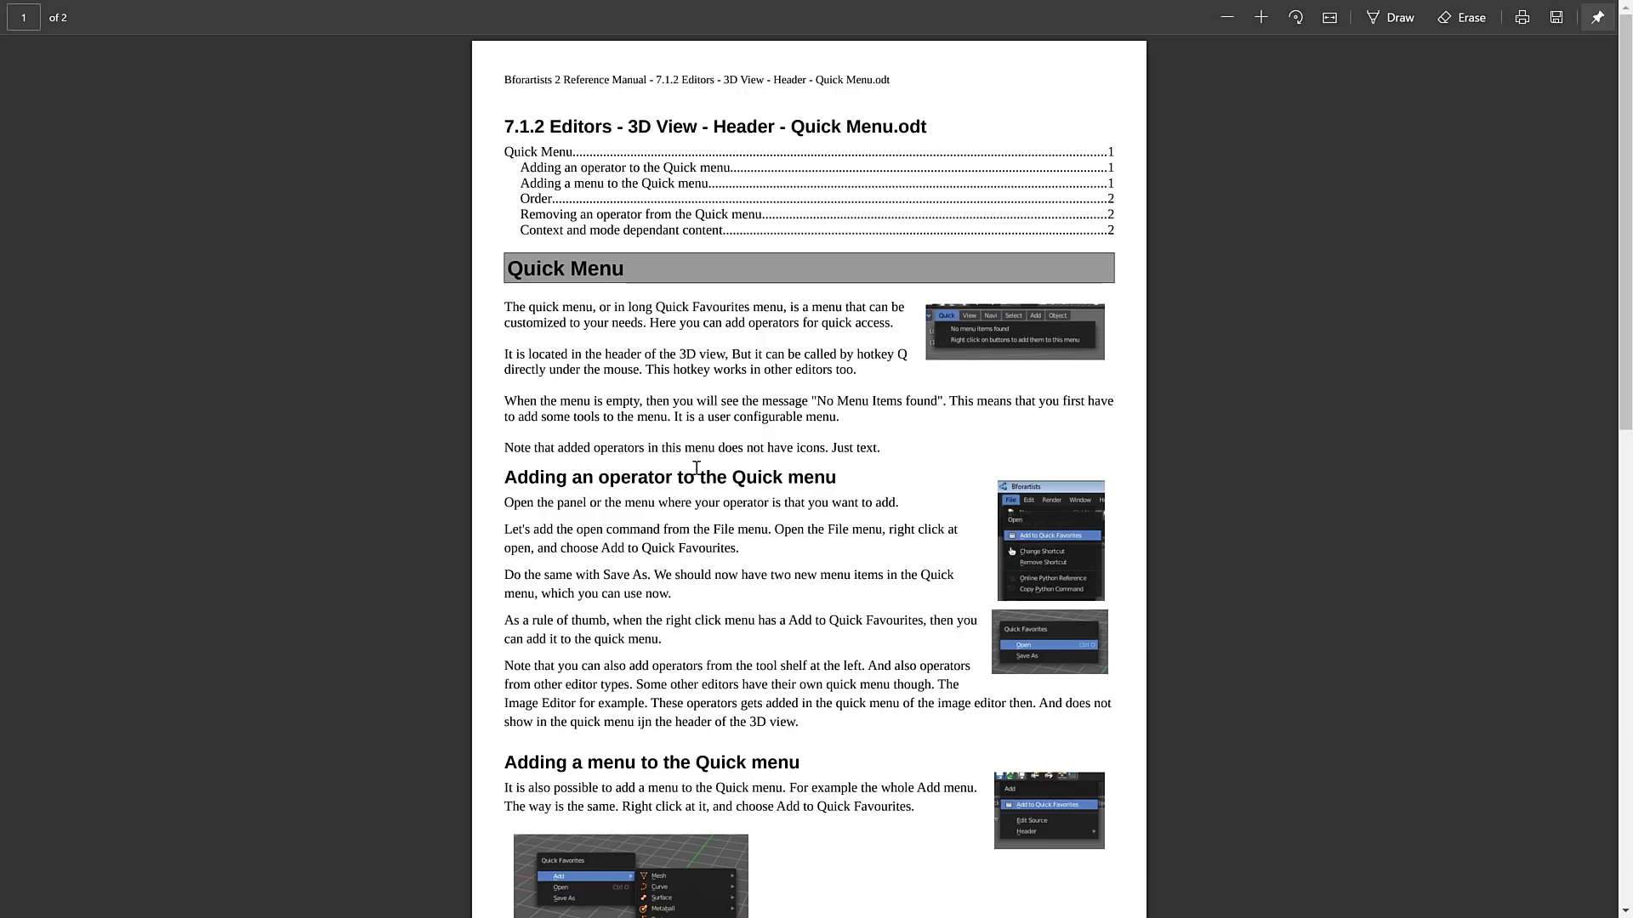
pyautogui.scroll(-10, 732, 470)
pyautogui.scroll(-3, 742, 476)
pyautogui.scroll(12, 740, 474)
pyautogui.hotkey('alt', 'Tab')
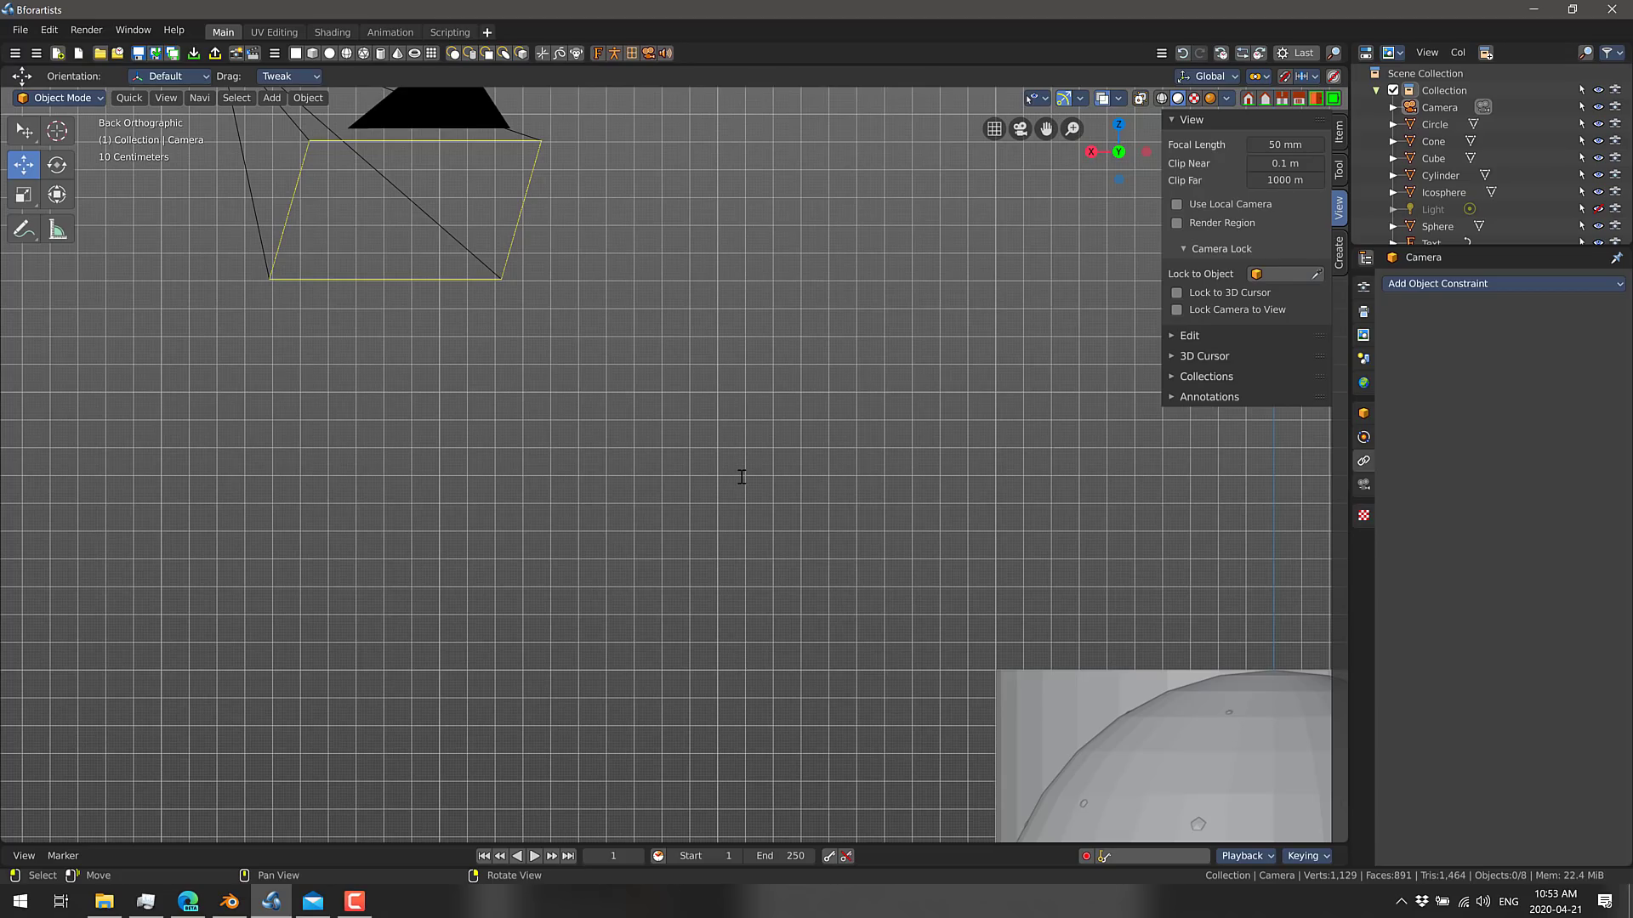
# - Orbit the 3D view to a perspective on the cylinder and open the Object Context Menu
pyautogui.moveTo(742, 476); pyautogui.dragTo(997, 497, button='middle')
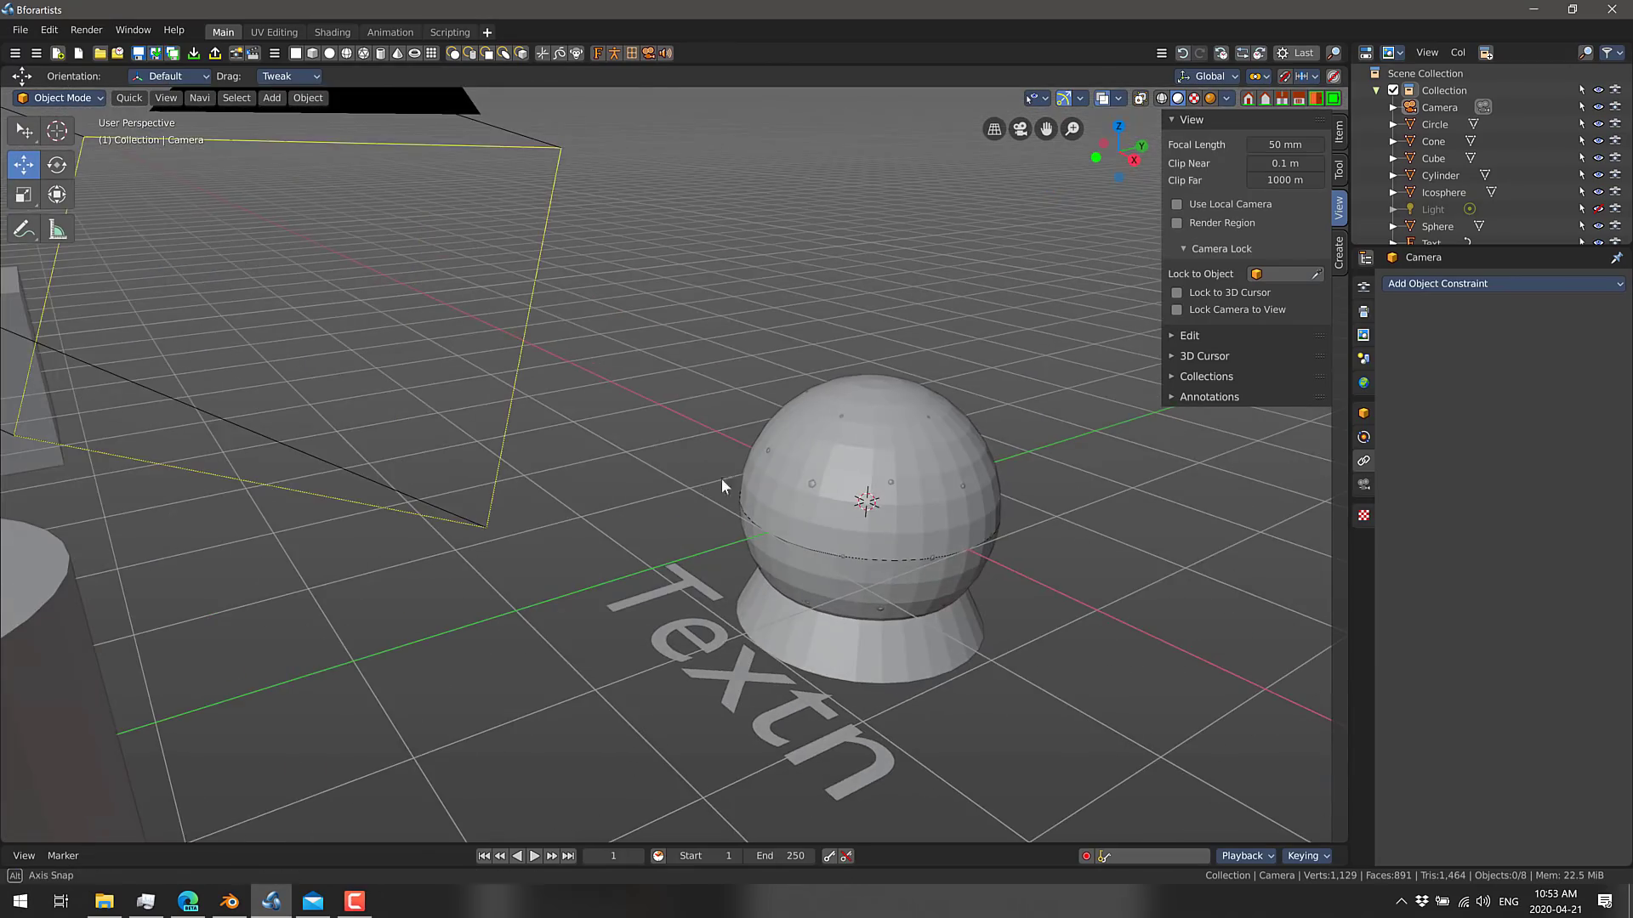
pyautogui.moveTo(721, 478); pyautogui.dragTo(781, 507, button='middle')
pyautogui.rightClick(781, 505)
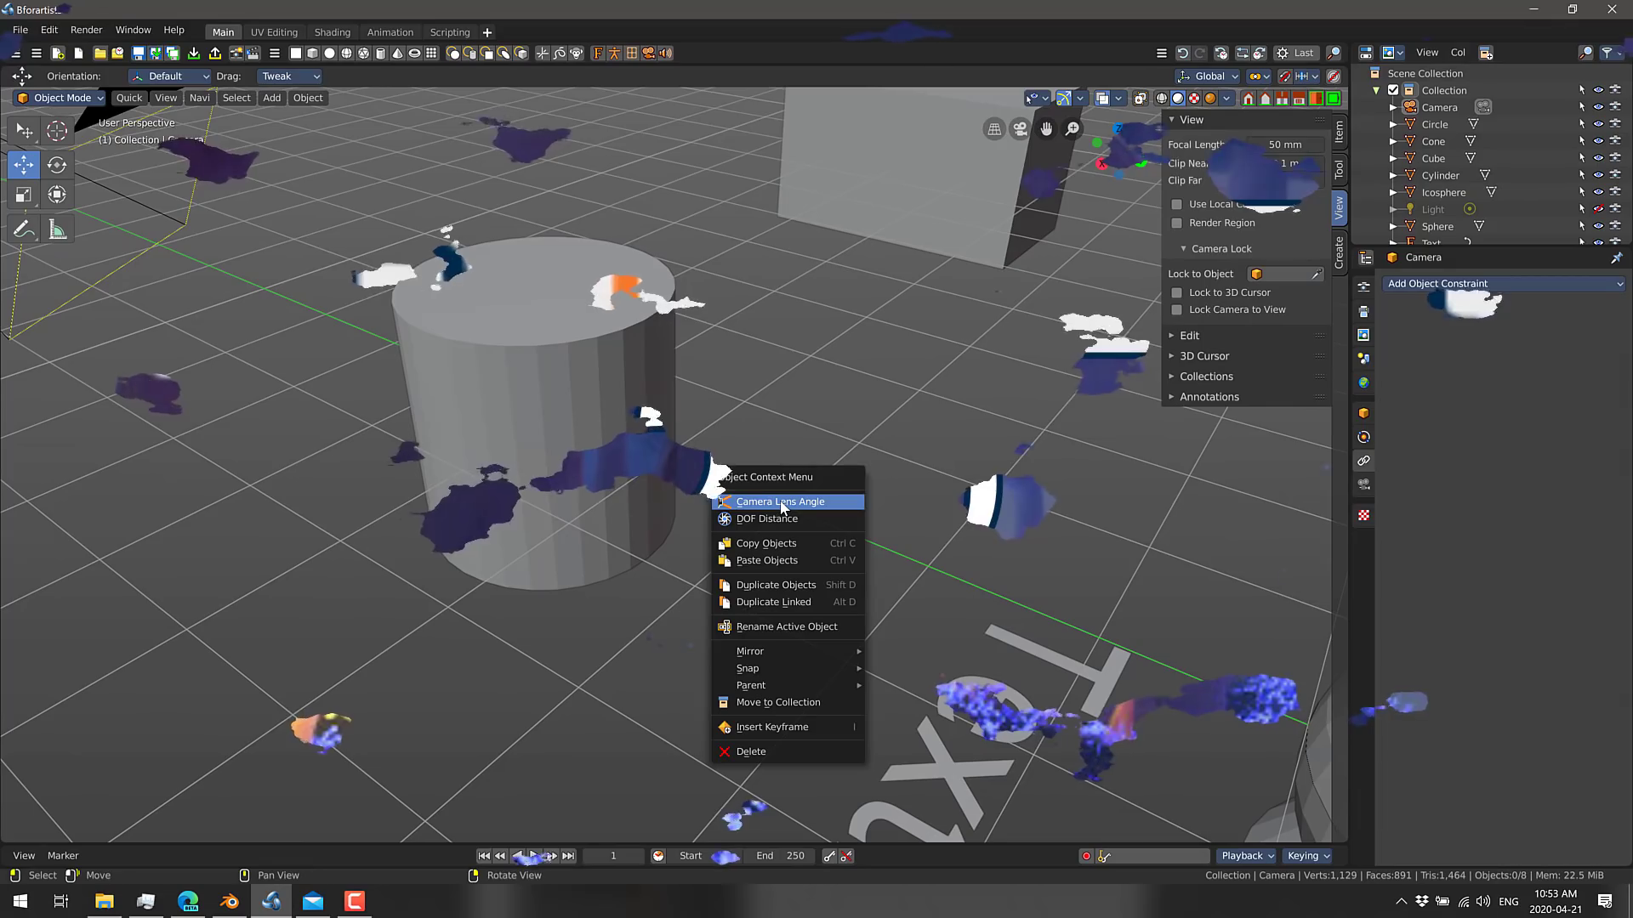